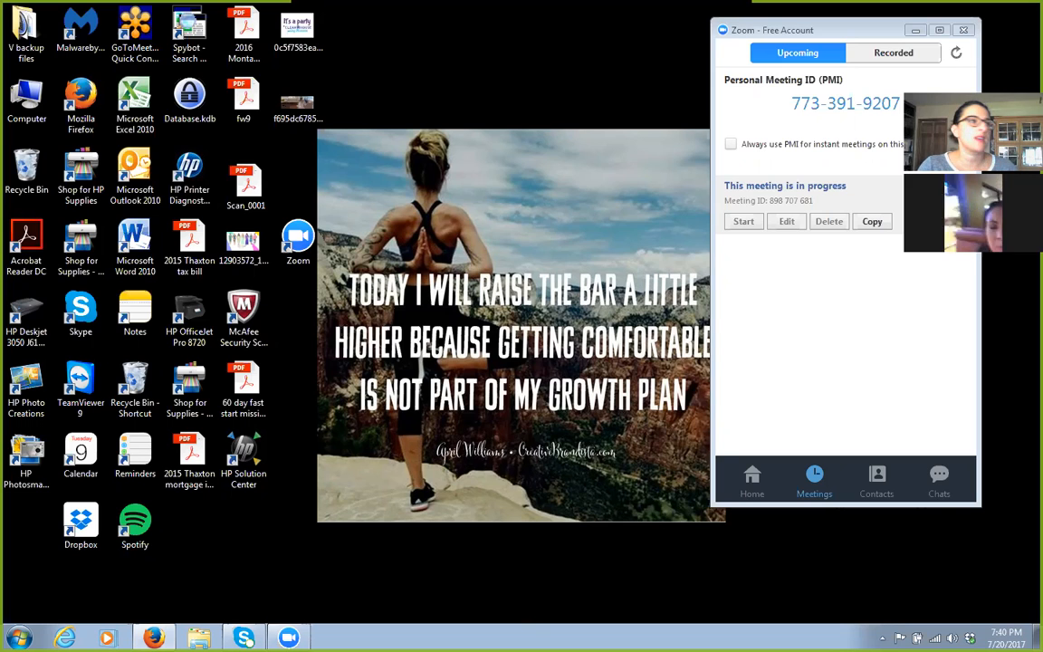
Switch to the Square dashboard in Firefox and open the Item Library.
key("alt+Tab")
left_click(898, 46)
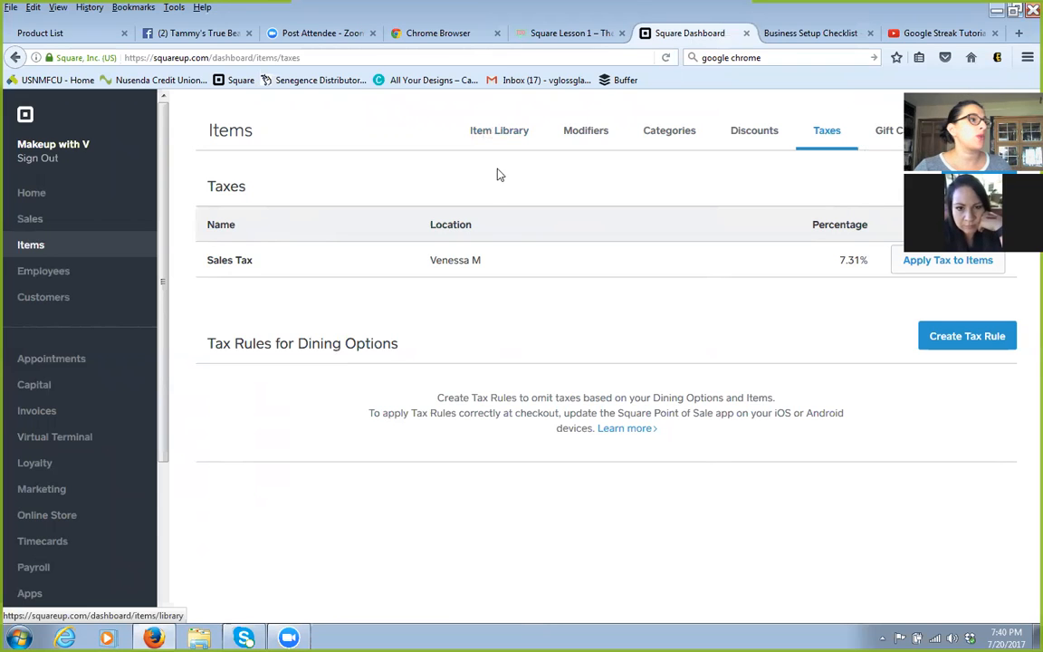
left_click(514, 133)
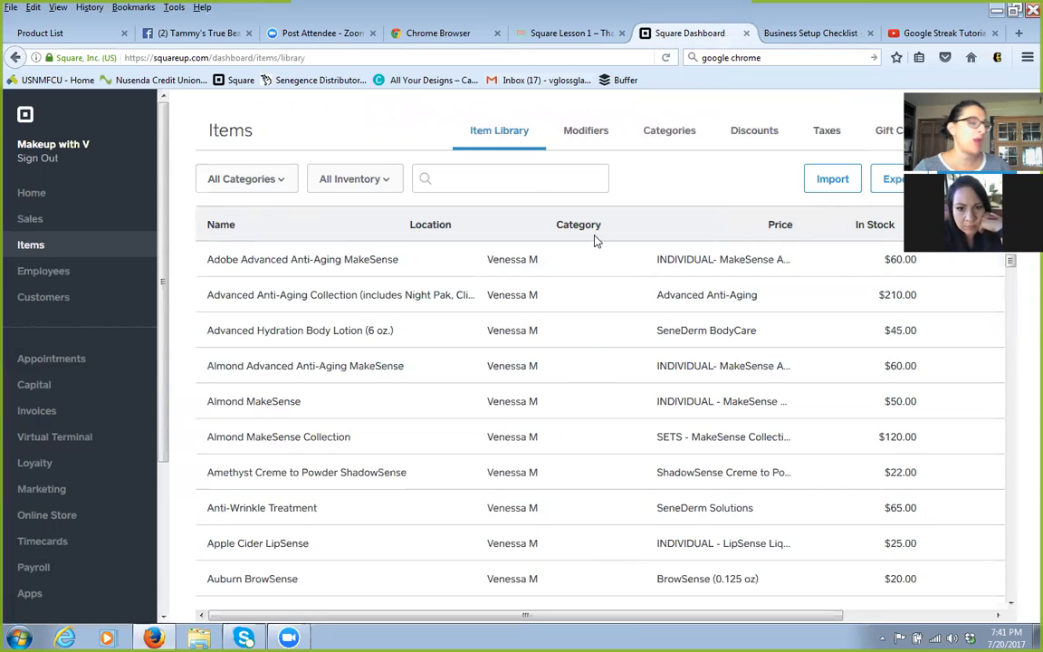
Open the Square Lesson 1 page and briefly play Video 2: Adding Items and Inventory, pausing it again.
left_click(536, 37)
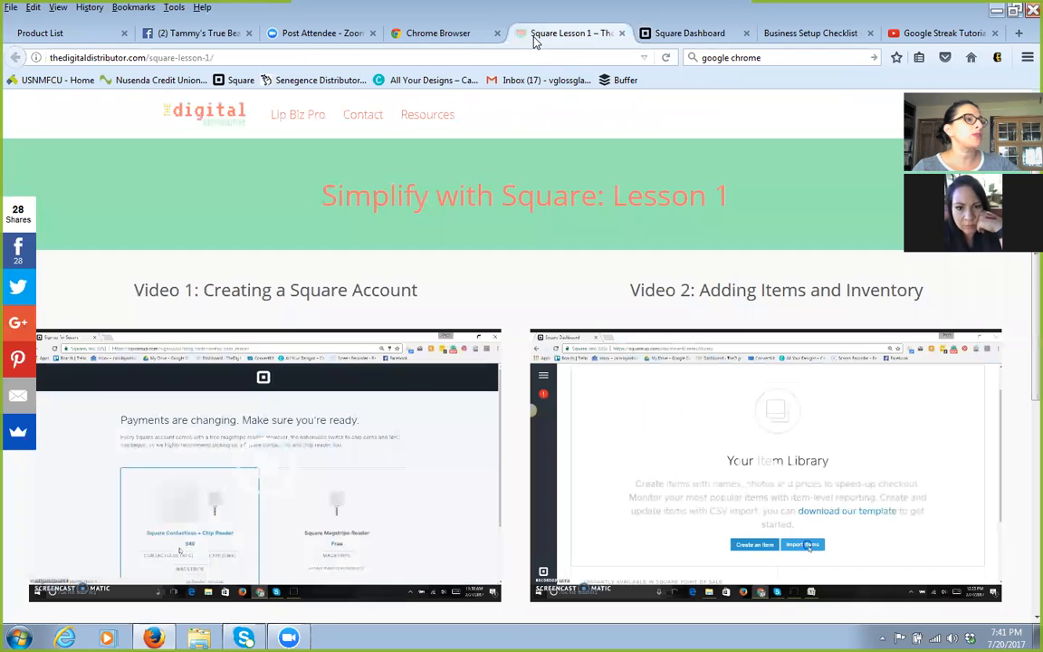
left_click(811, 461)
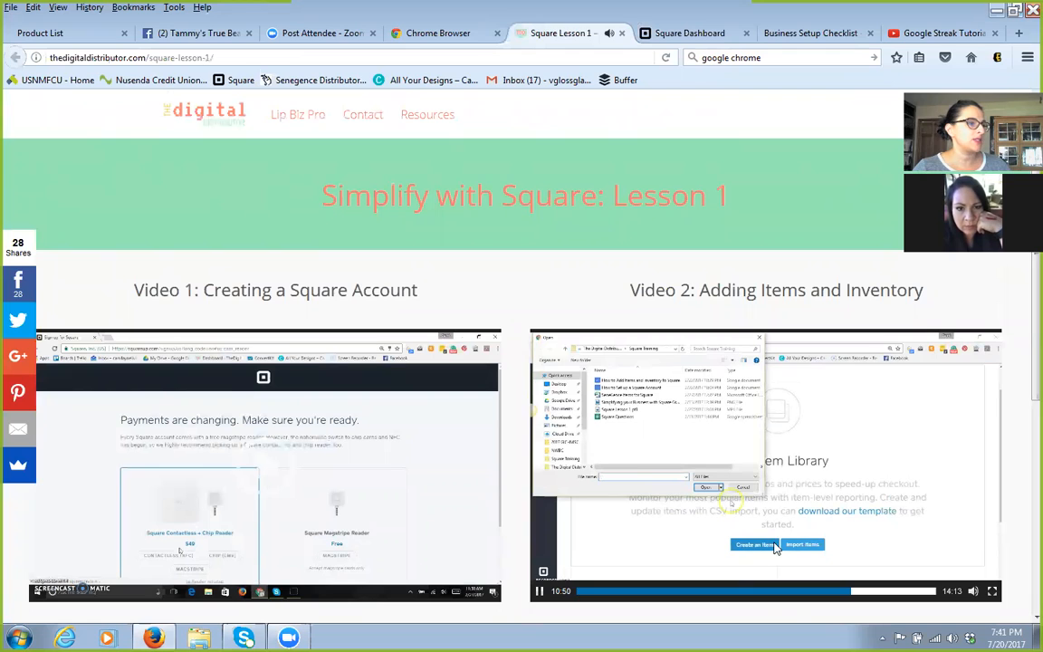
left_click(538, 593)
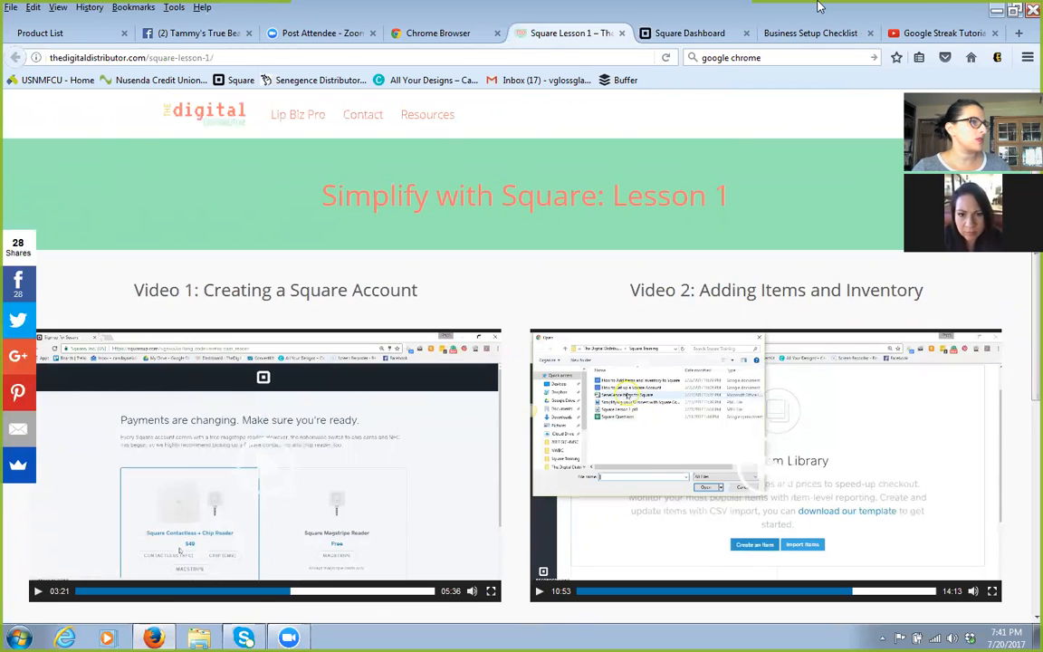
left_click(1031, 9)
left_click(551, 348)
left_click(288, 637)
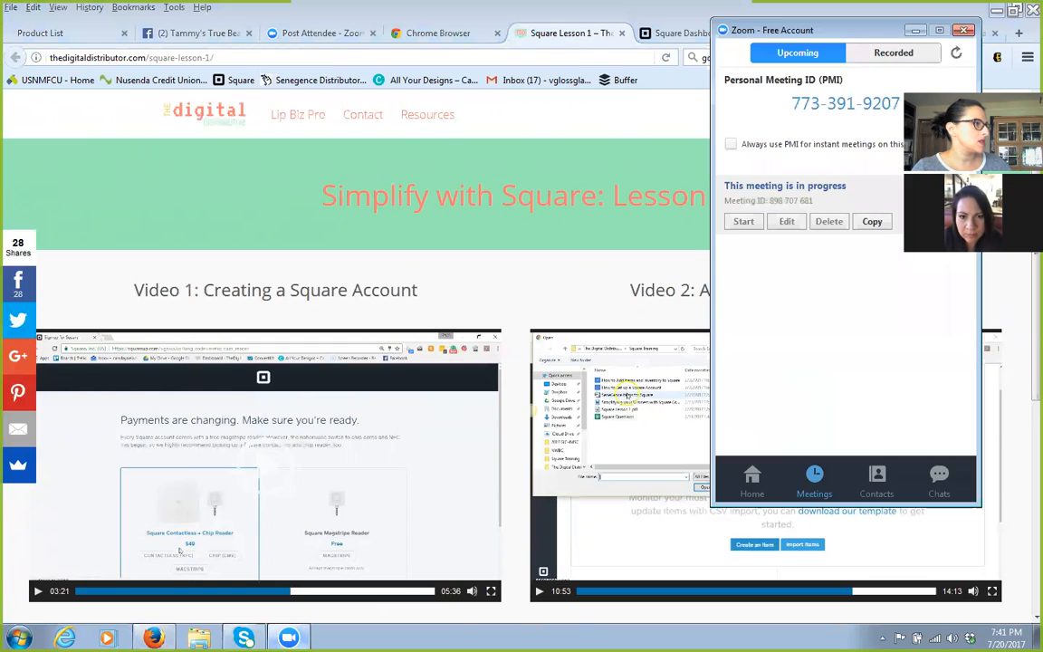
Return to the Square dashboard's Item Library and start an import using the Replace Item Library type.
left_click(645, 35)
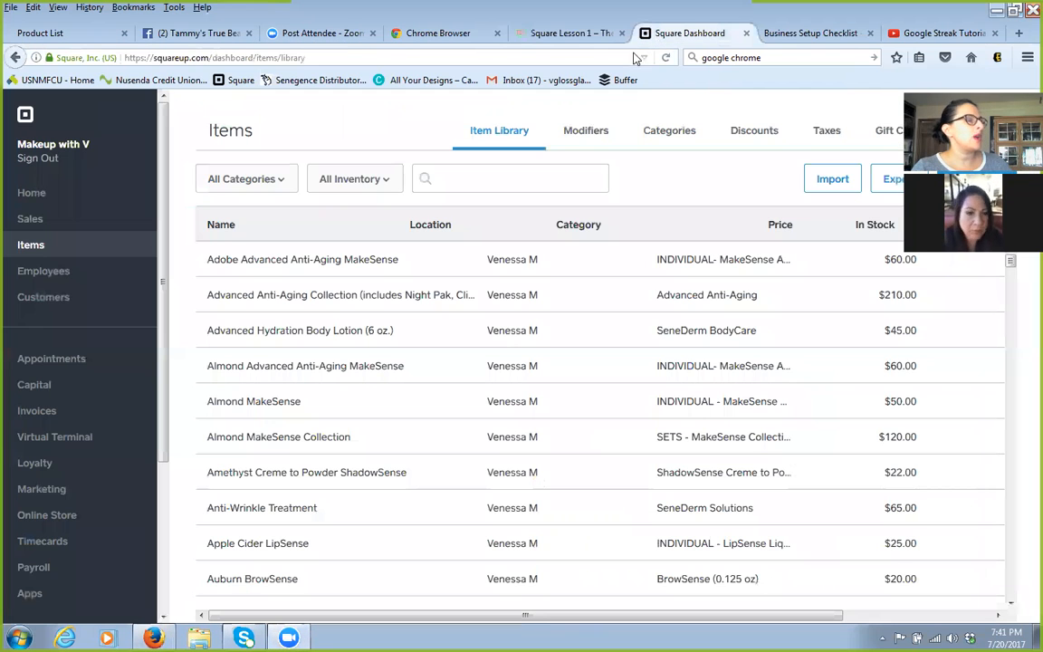
left_click(845, 187)
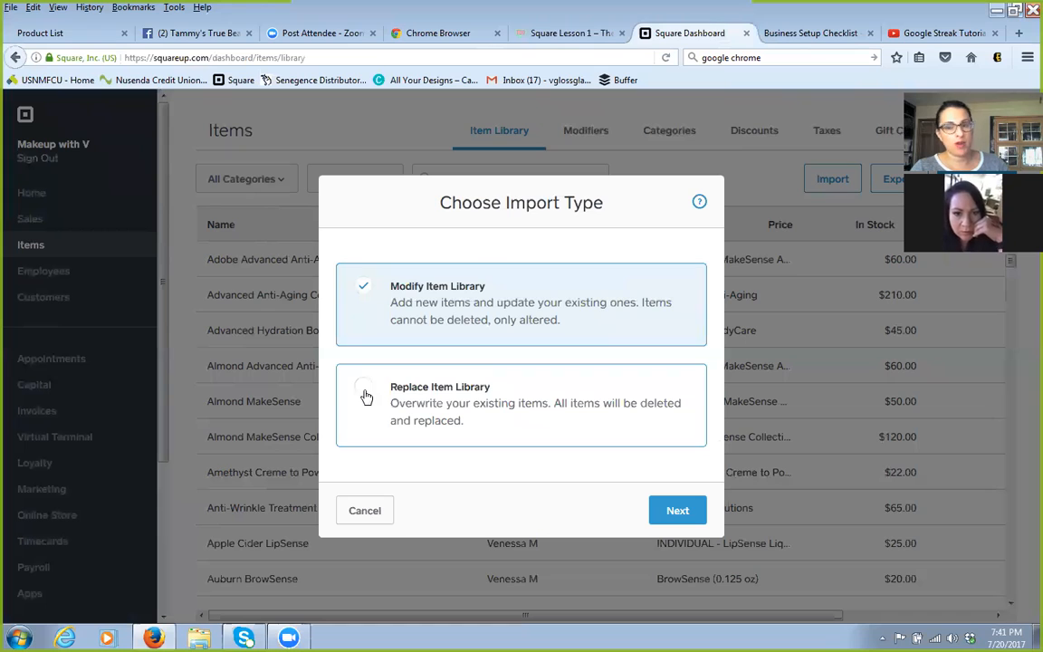
left_click(366, 396)
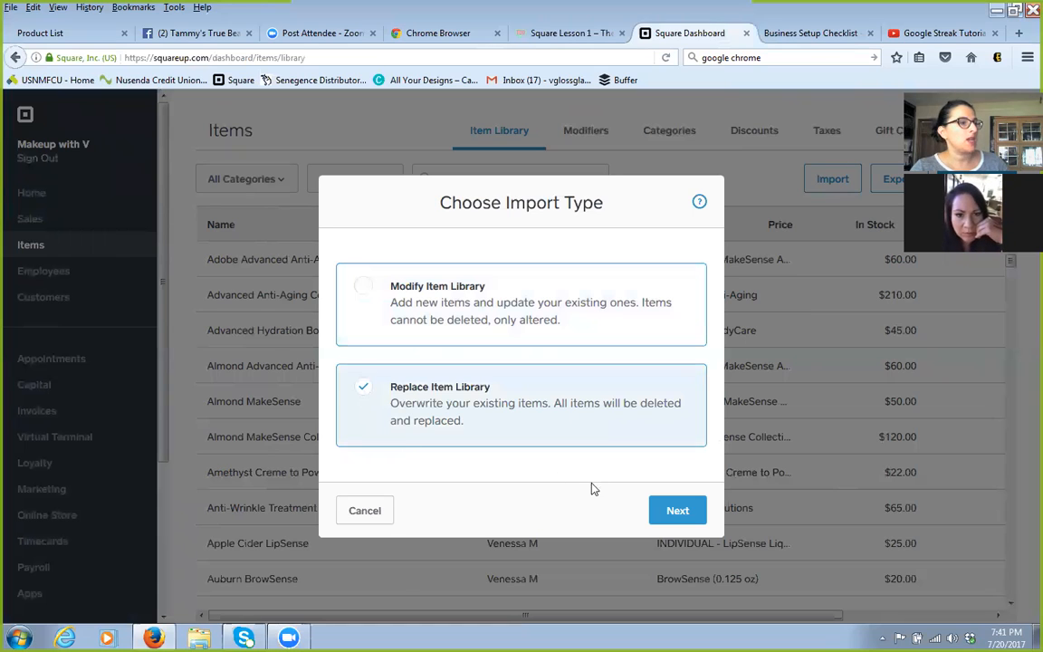
left_click(670, 512)
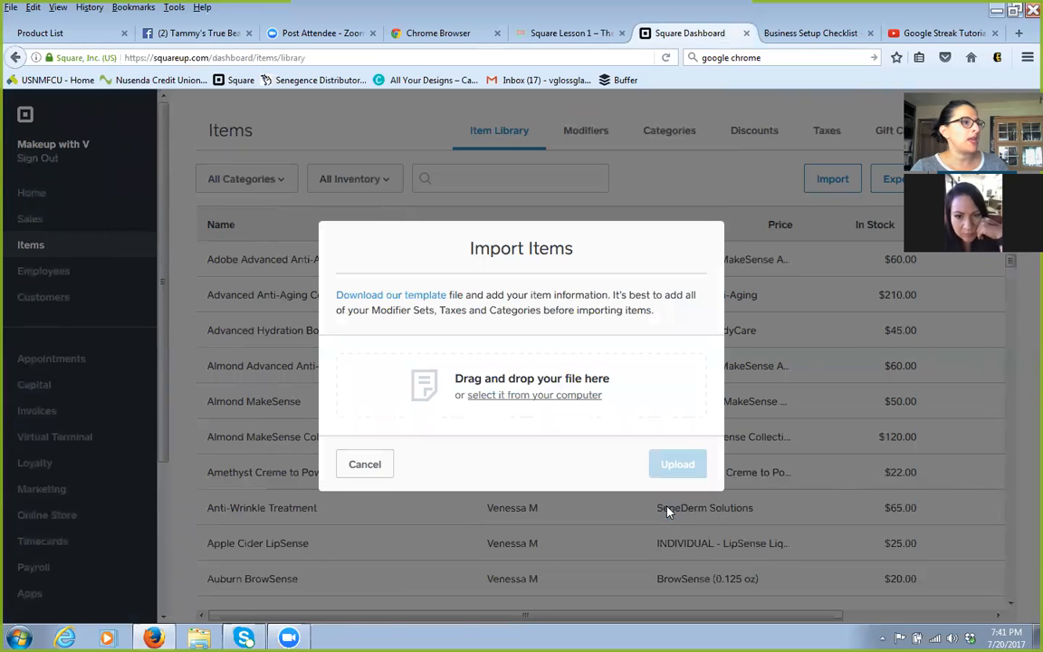
Select the file Square Inventory 7.20.17 from the Inventory folder and upload it for the item import.
left_click(560, 404)
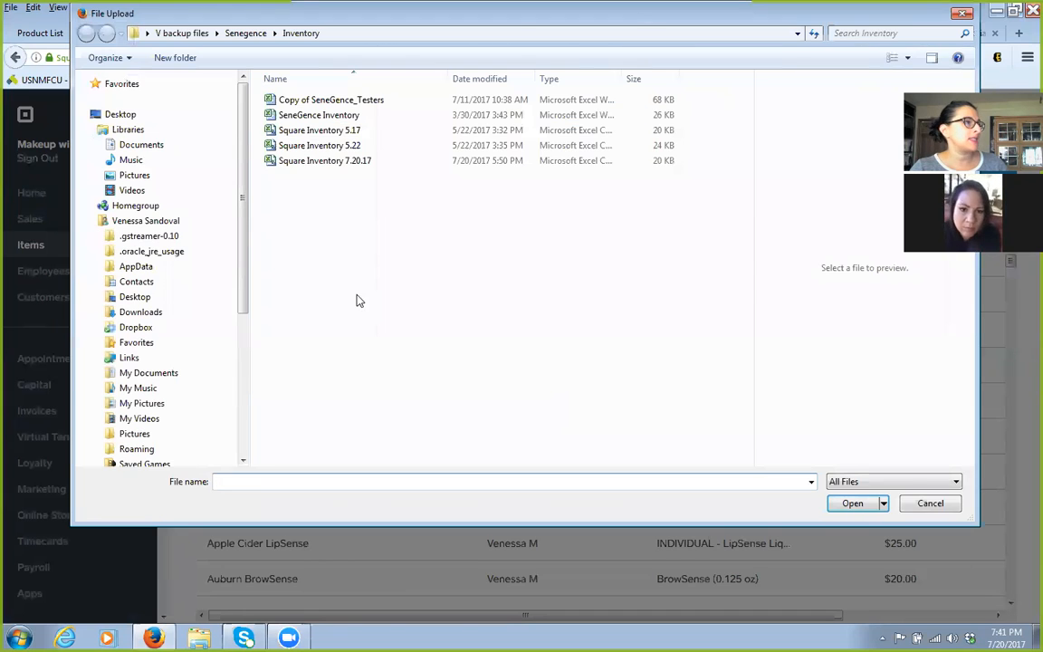
left_click(328, 161)
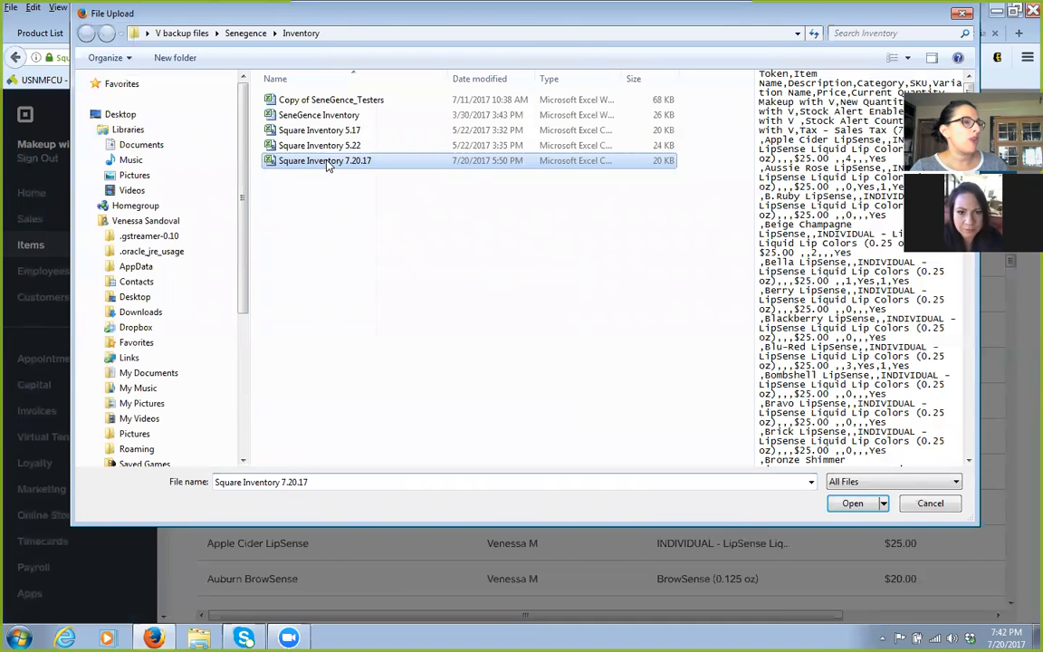
left_click(855, 504)
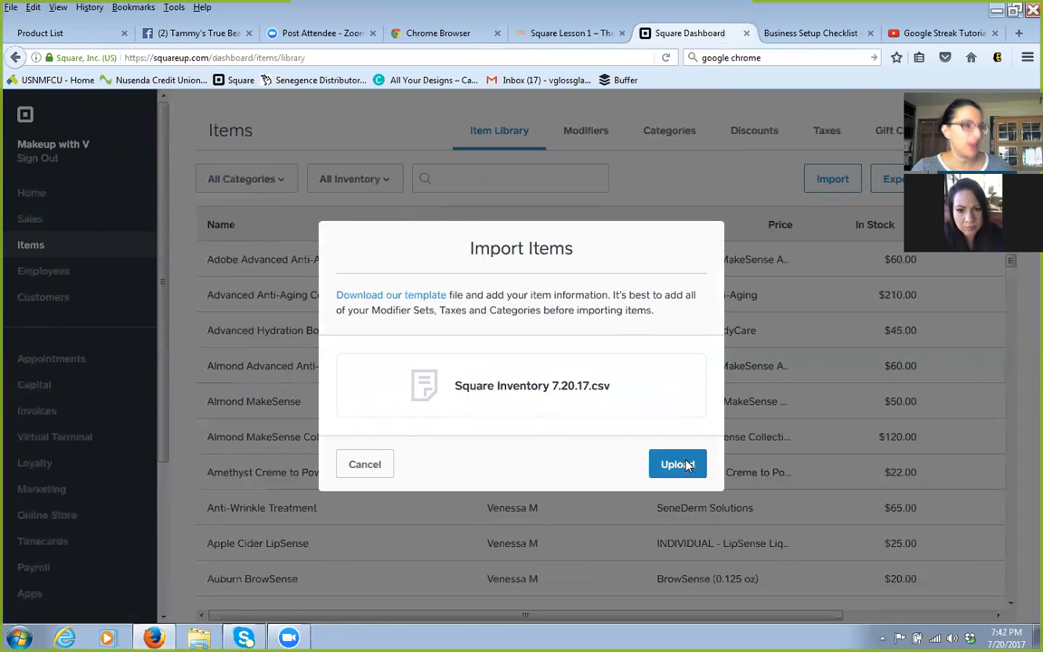
left_click(687, 465)
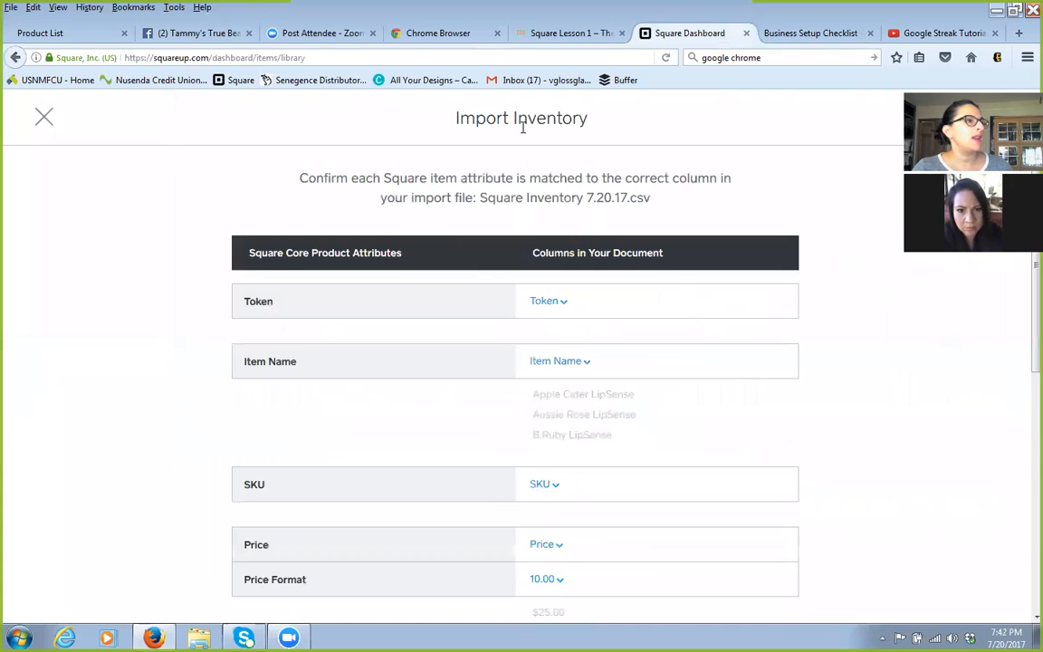
Match the New Quantity attribute to Current Quantity Makeup with V and Stock Alert Enabled to Stock Alert Enabled Makeup with V.
scroll(544, 208, "down", 2)
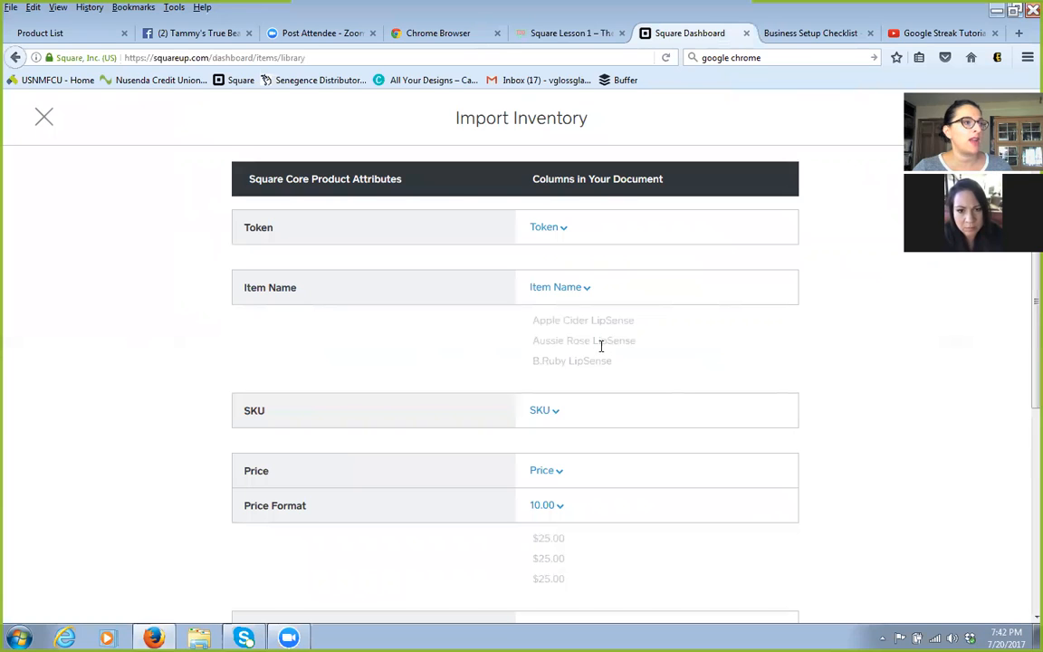
scroll(585, 354, "down", 3)
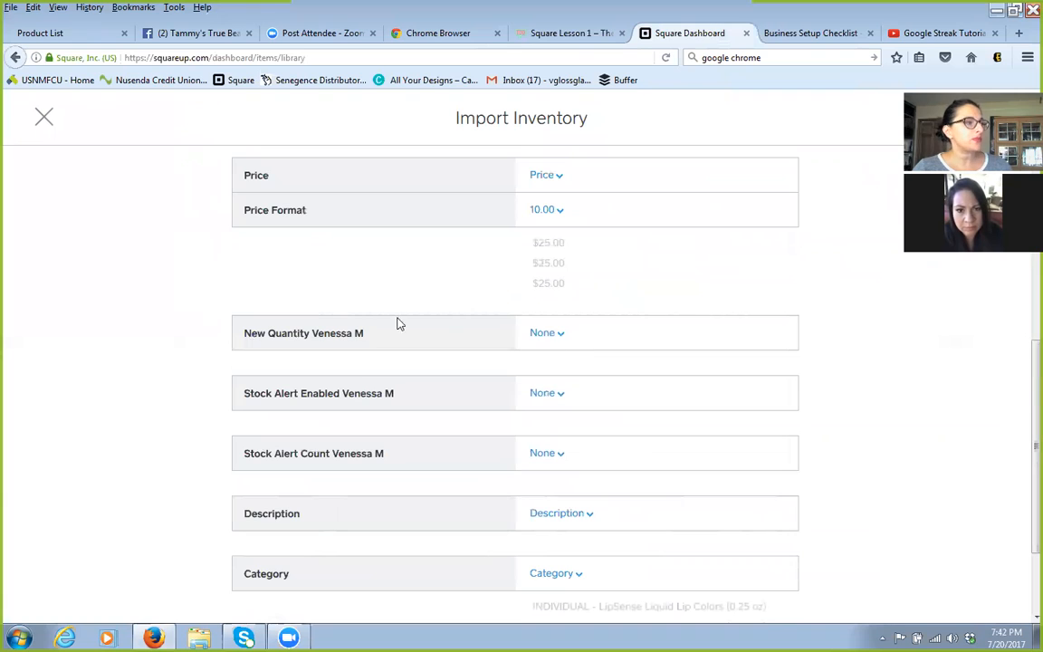
left_click(547, 333)
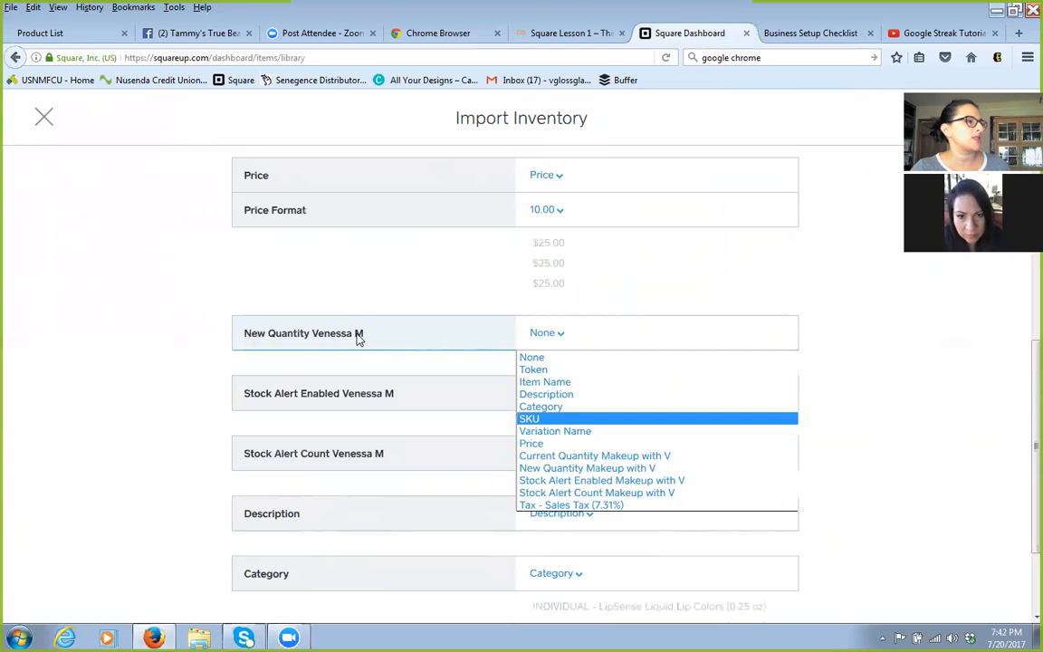
left_click(593, 456)
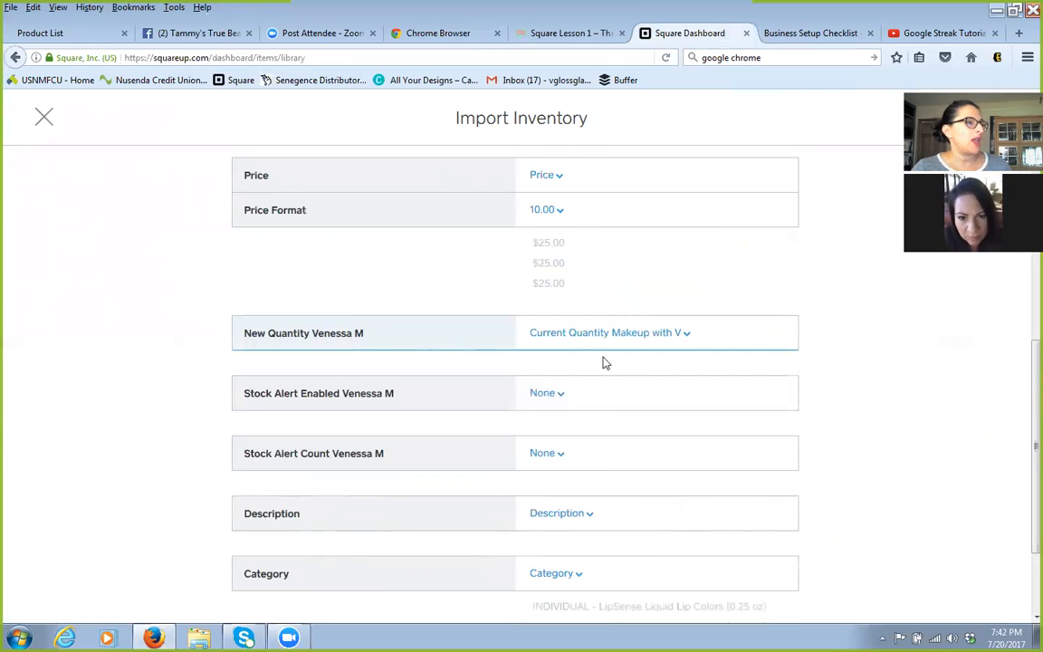
left_click(562, 398)
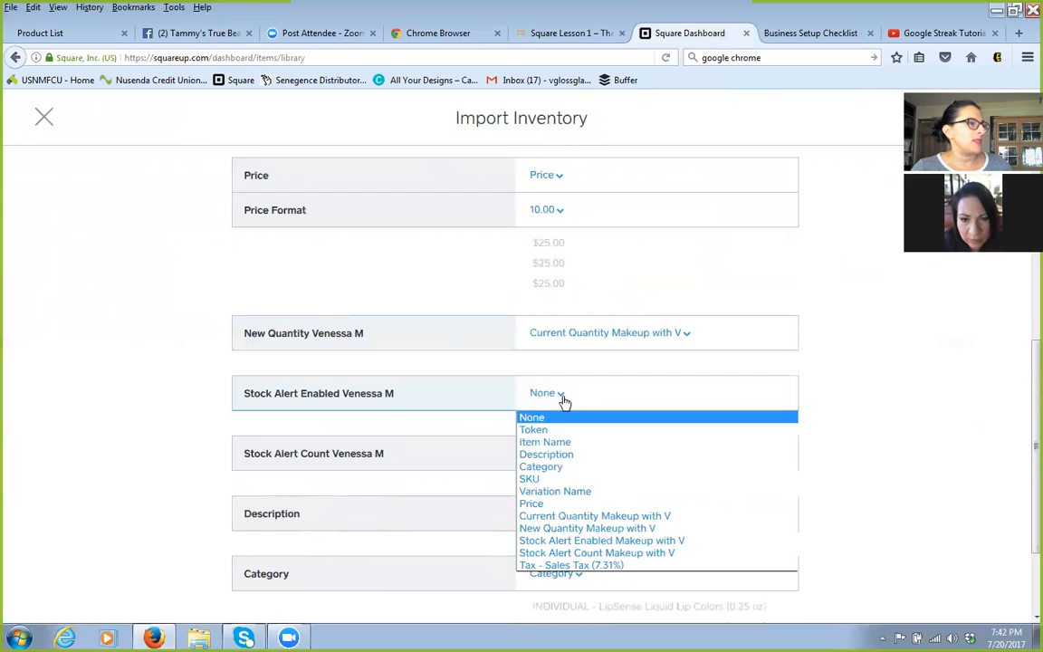
left_click(573, 542)
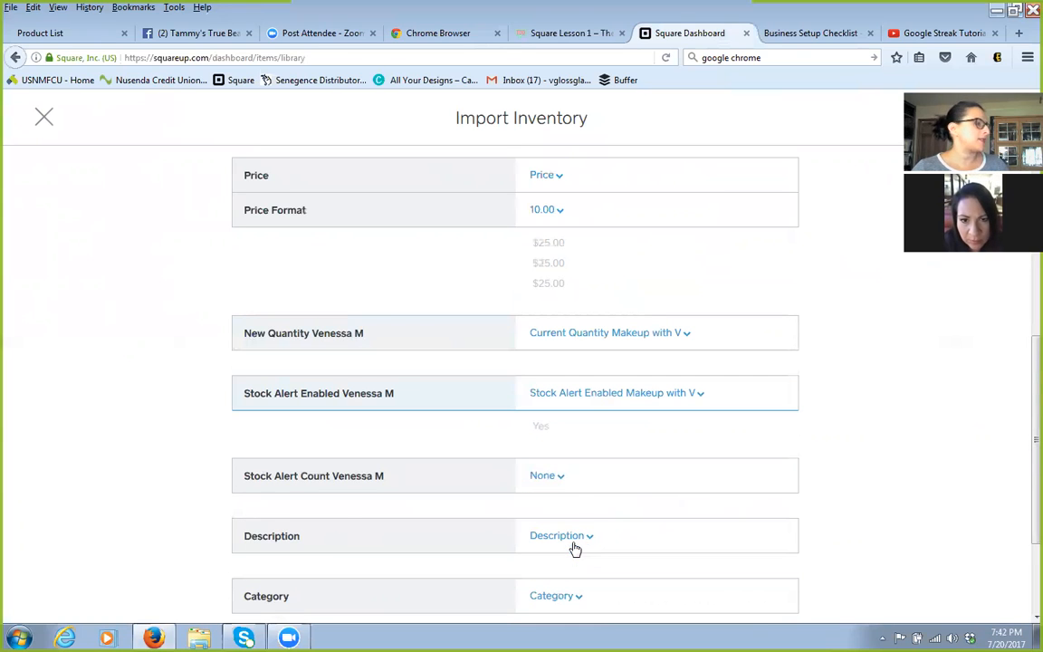
Match New Quantity to New Quantity Makeup with V and Stock Alert Count to Stock Alert Count Makeup with V, and continue the import.
left_click(621, 334)
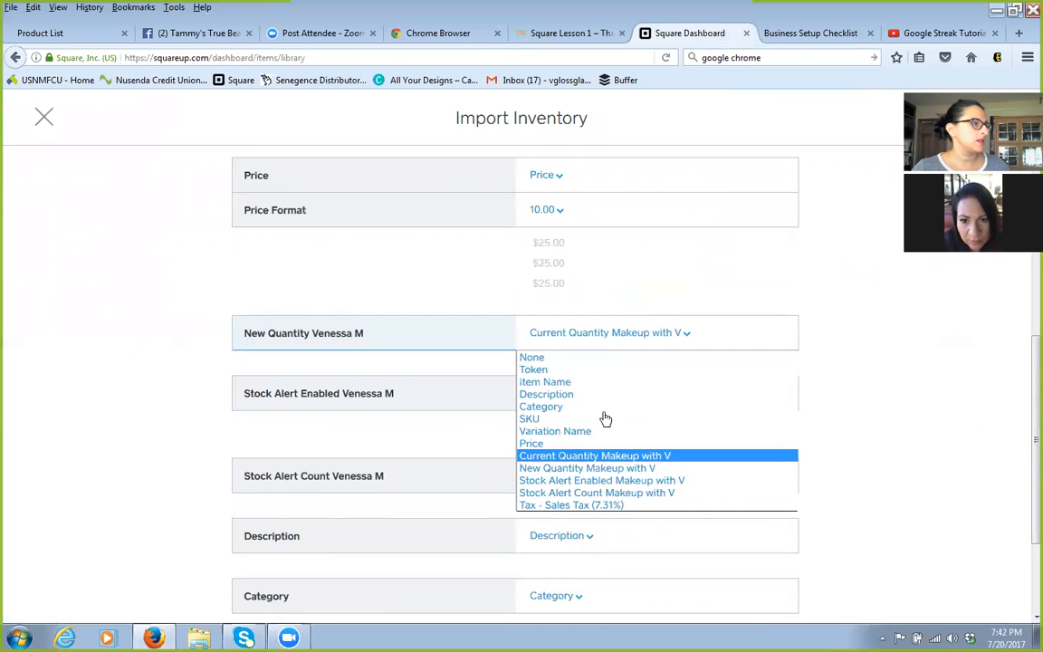
left_click(598, 468)
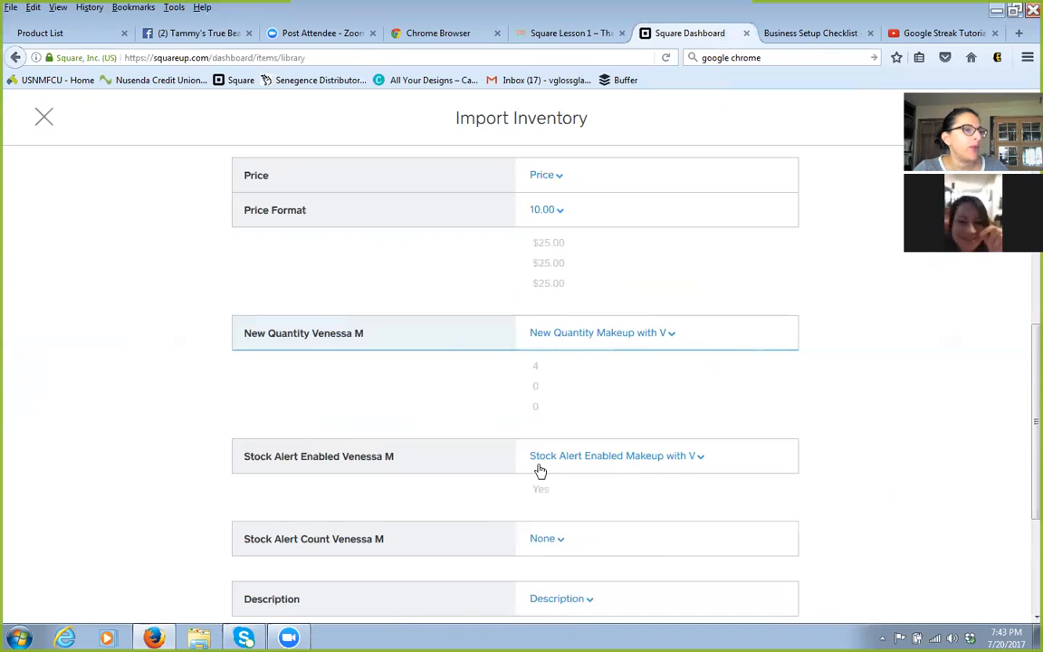
left_click(557, 544)
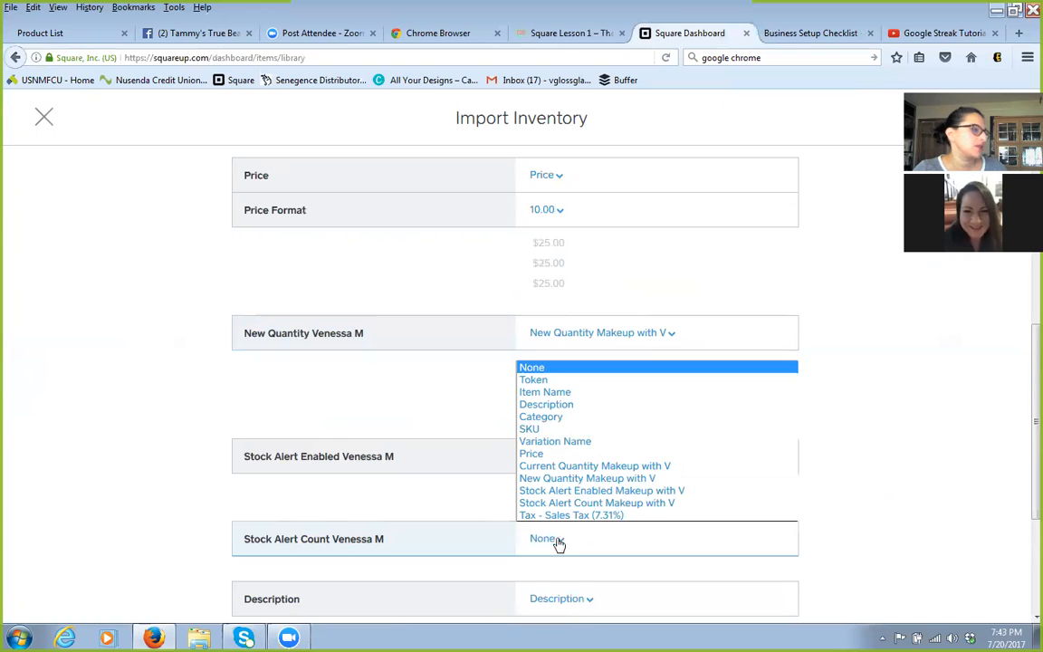
left_click(589, 503)
scroll(634, 544, "down", 5)
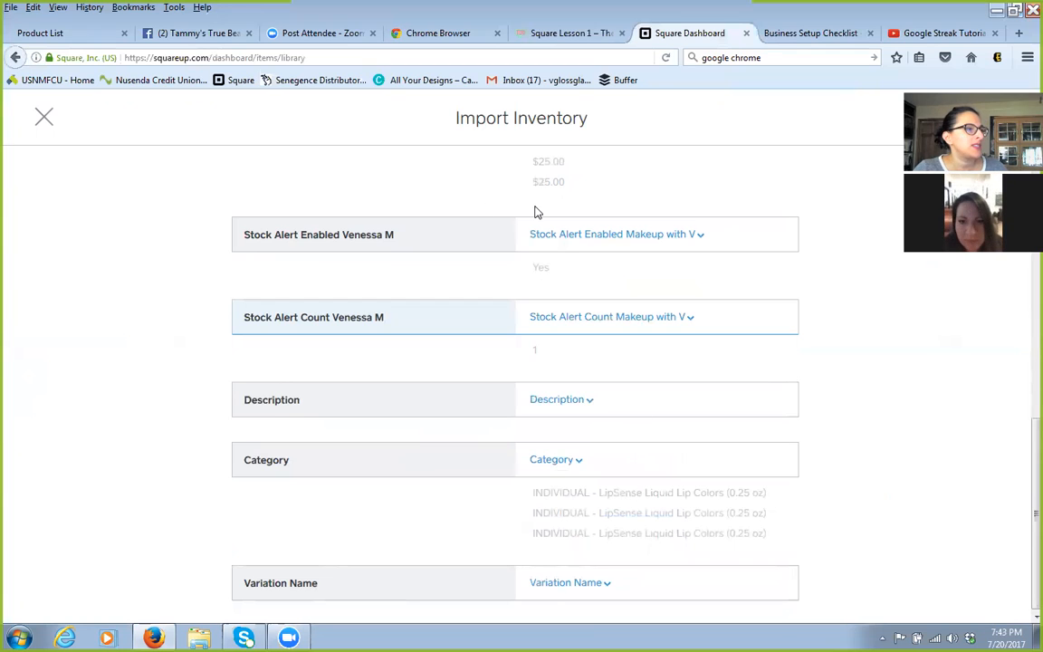
left_click(973, 117)
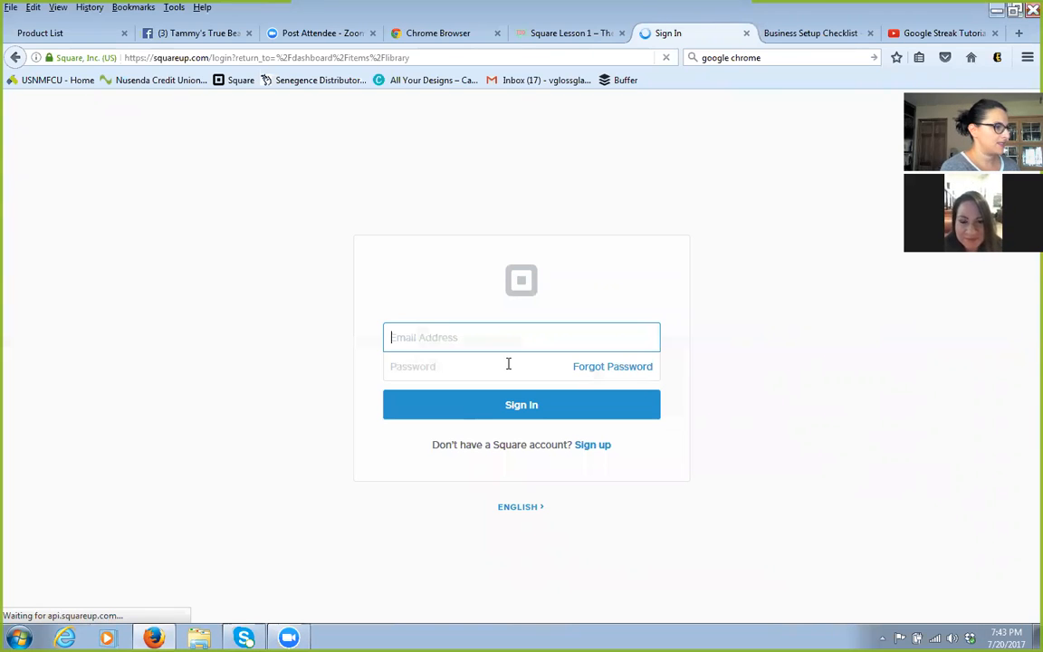
Try to sign in to Square with the account e-mail and password.
type("••")
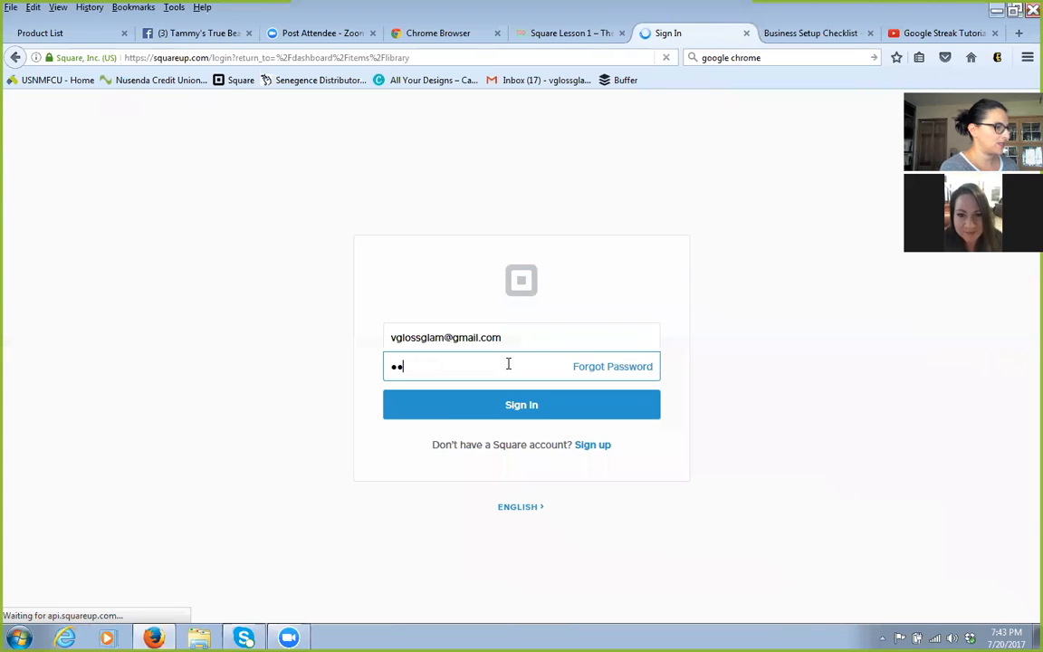
type("•")
key("Return")
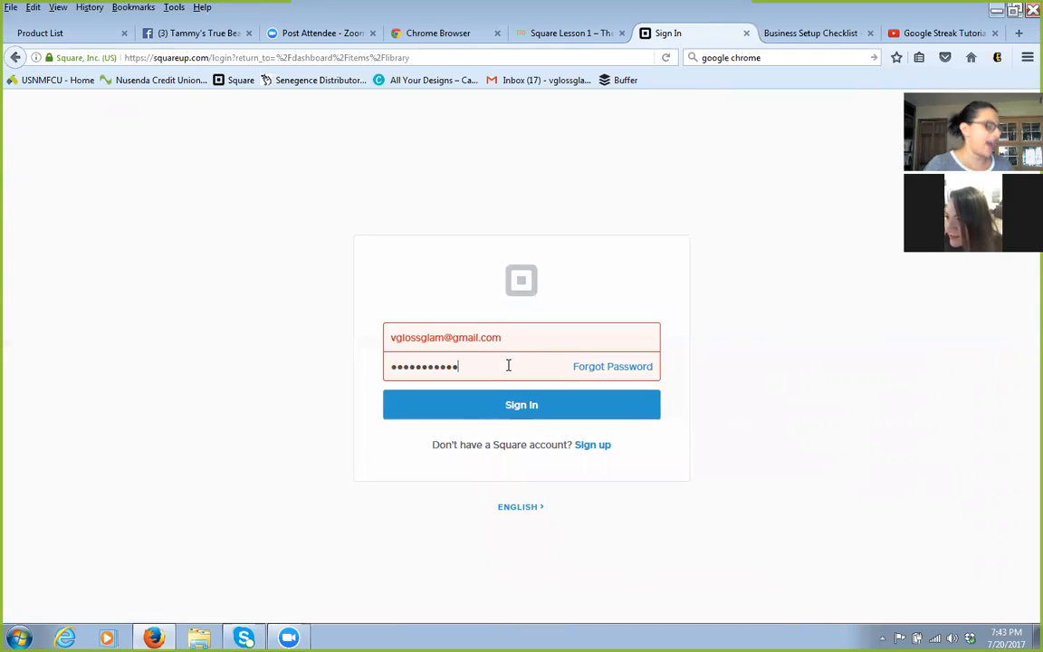
Clear the password field, re-enter the account password and sign in to Square again.
key("BackSpace")
key("BackSpace")
key("BackSpace")
key("BackSpace")
key("BackSpace")
key("BackSpace")
key("BackSpace")
key("BackSpace")
key("BackSpace")
key("BackSpace")
type("••••")
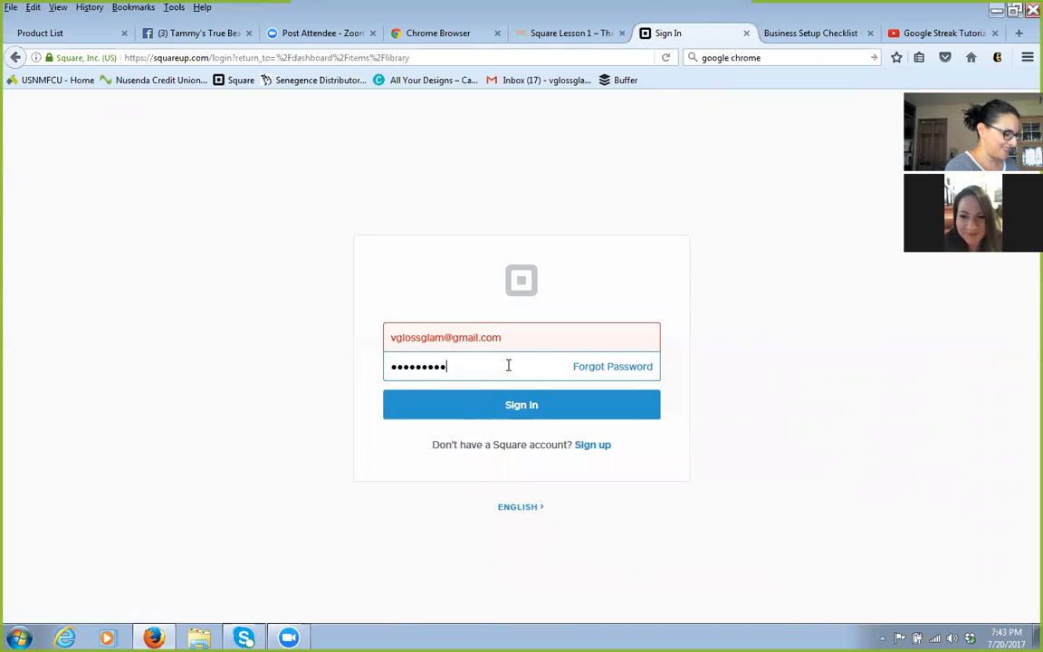
key("Return")
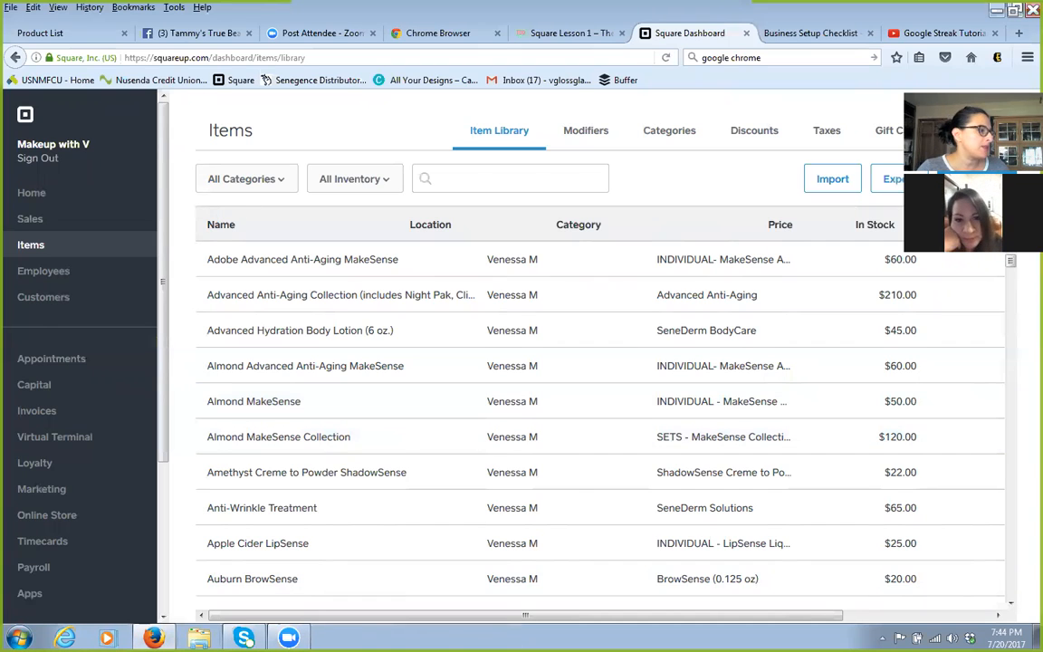
Open the Inventory folder inside V backup files > Senegence in a new Windows Explorer window.
key("super+e")
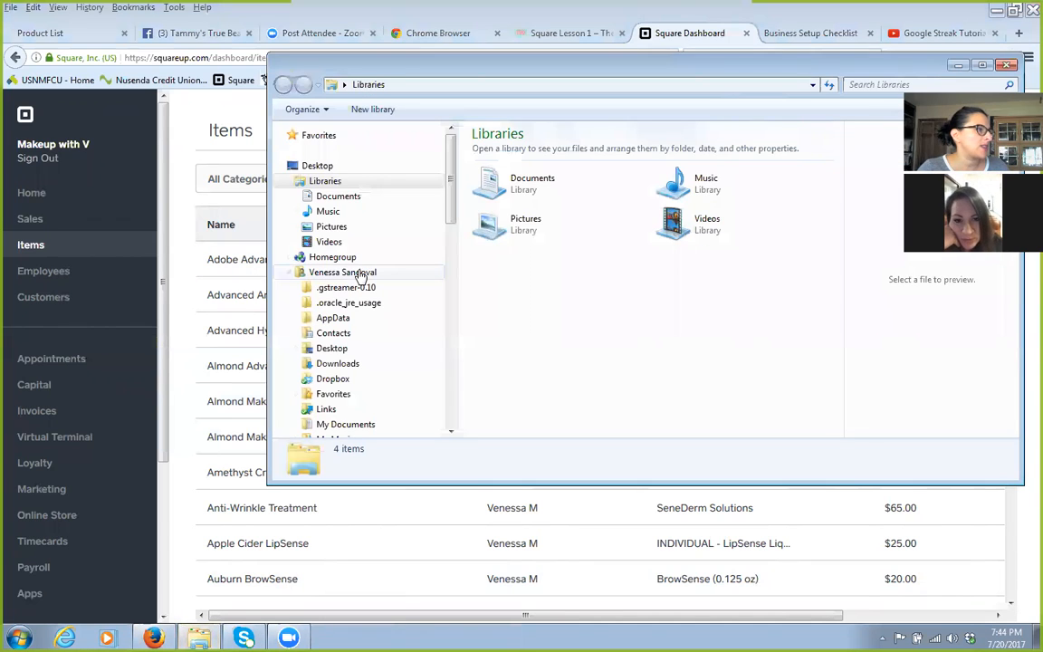
scroll(397, 248, "down", 9)
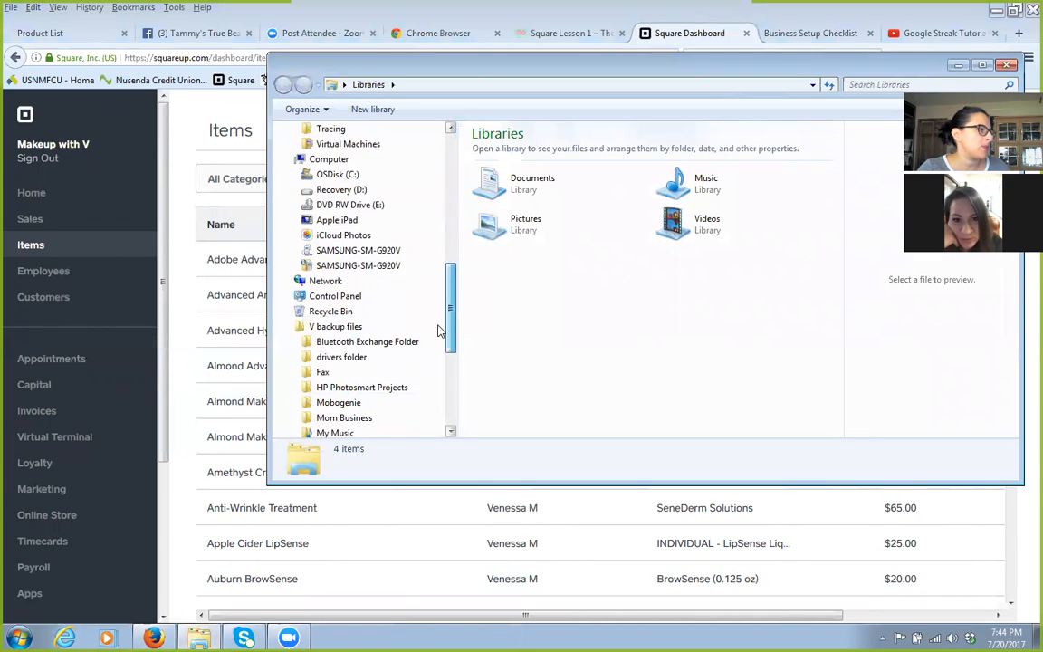
scroll(434, 353, "down", 5)
left_click(353, 342)
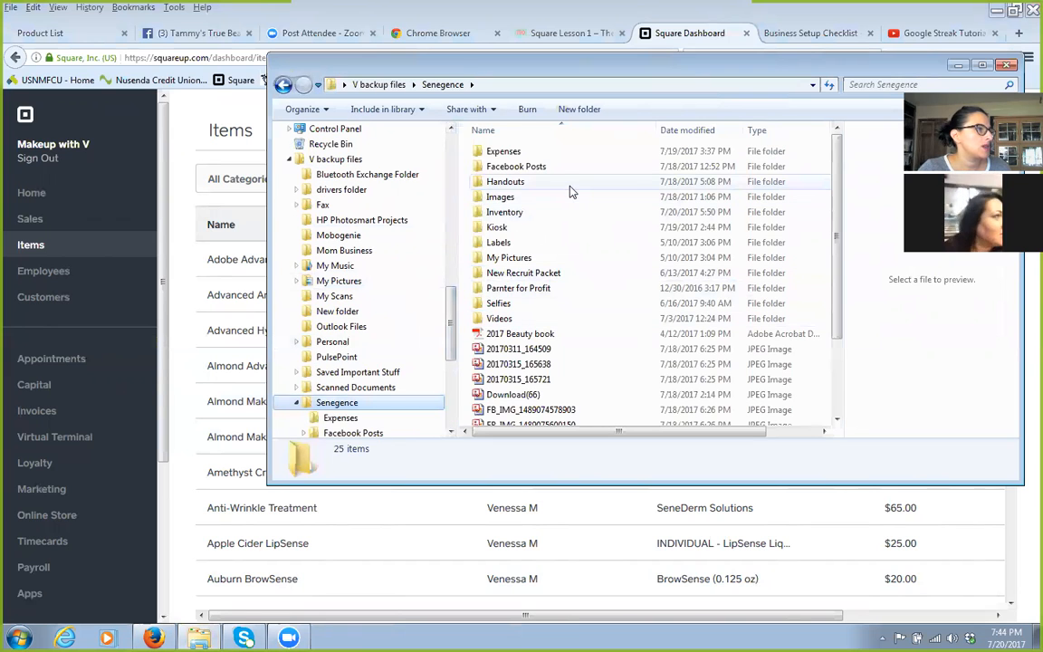
double_click(574, 152)
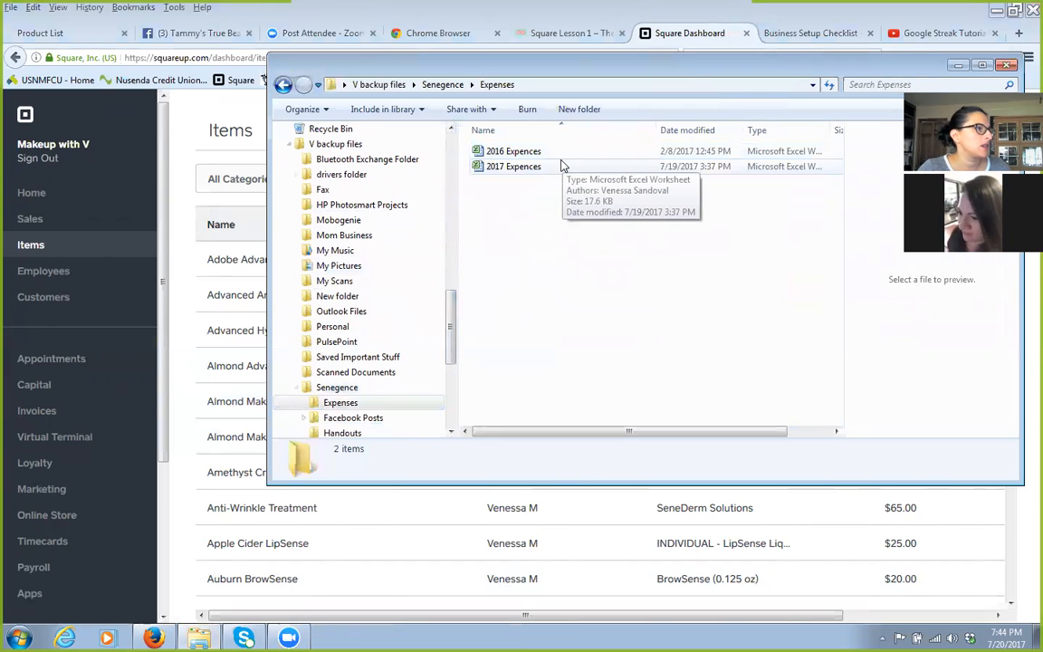
left_click(283, 84)
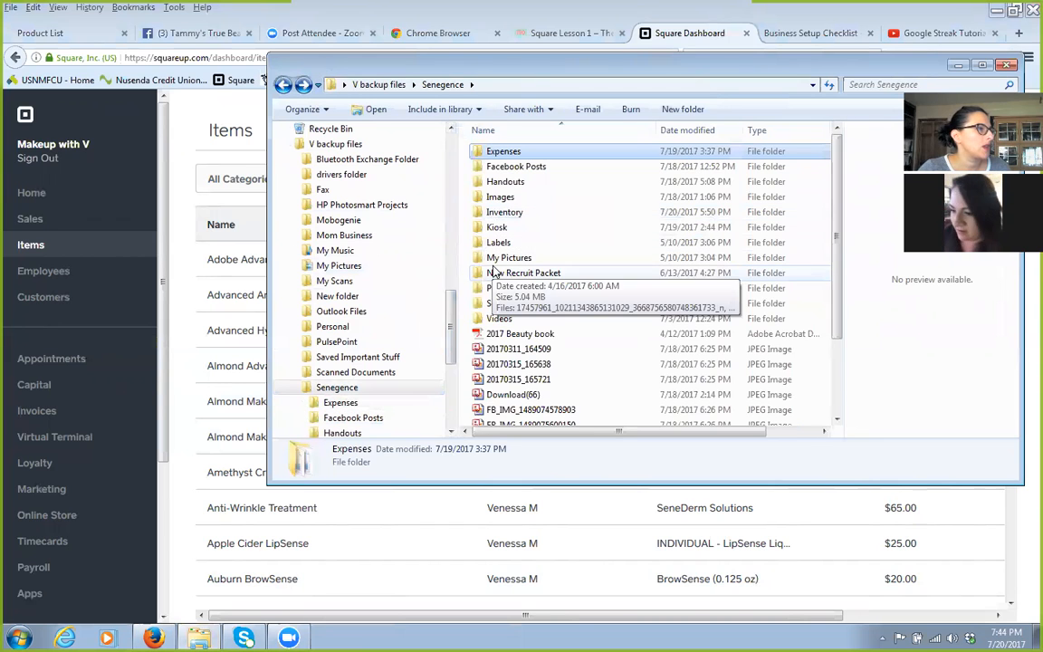
double_click(529, 214)
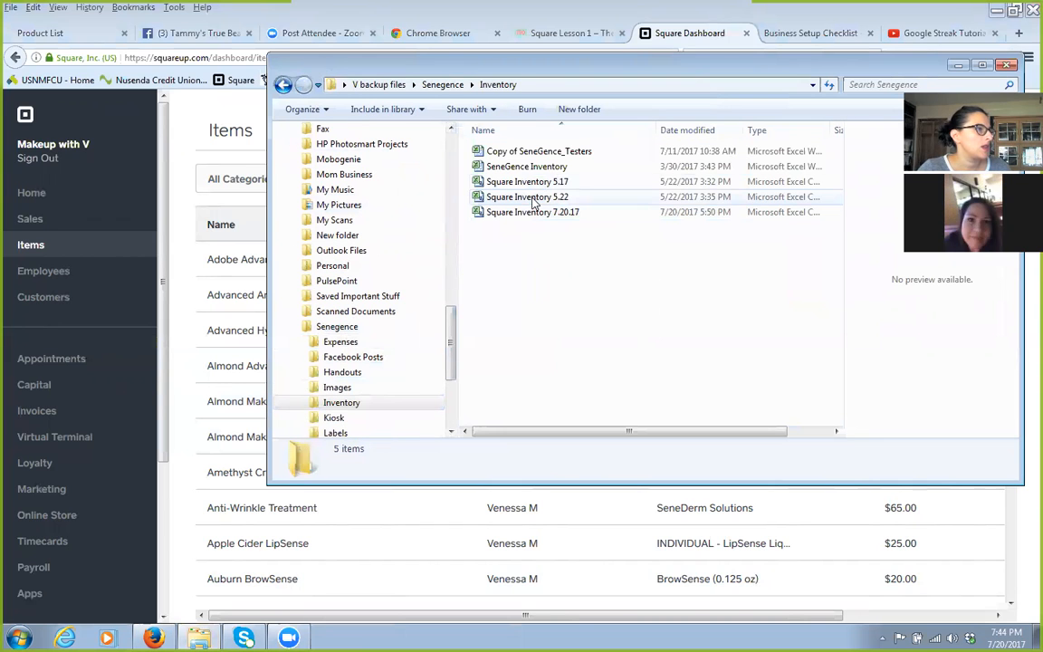
Open the Square Inventory 7.20.17 file from the Inventory folder in Excel.
left_click(534, 215)
double_click(534, 213)
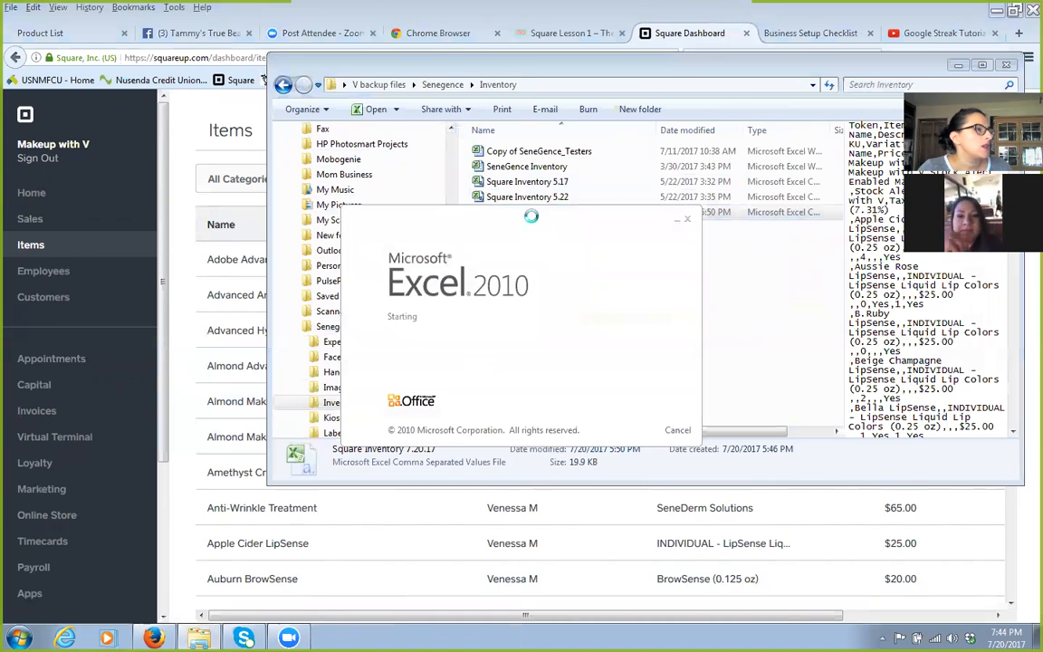
left_click(959, 15)
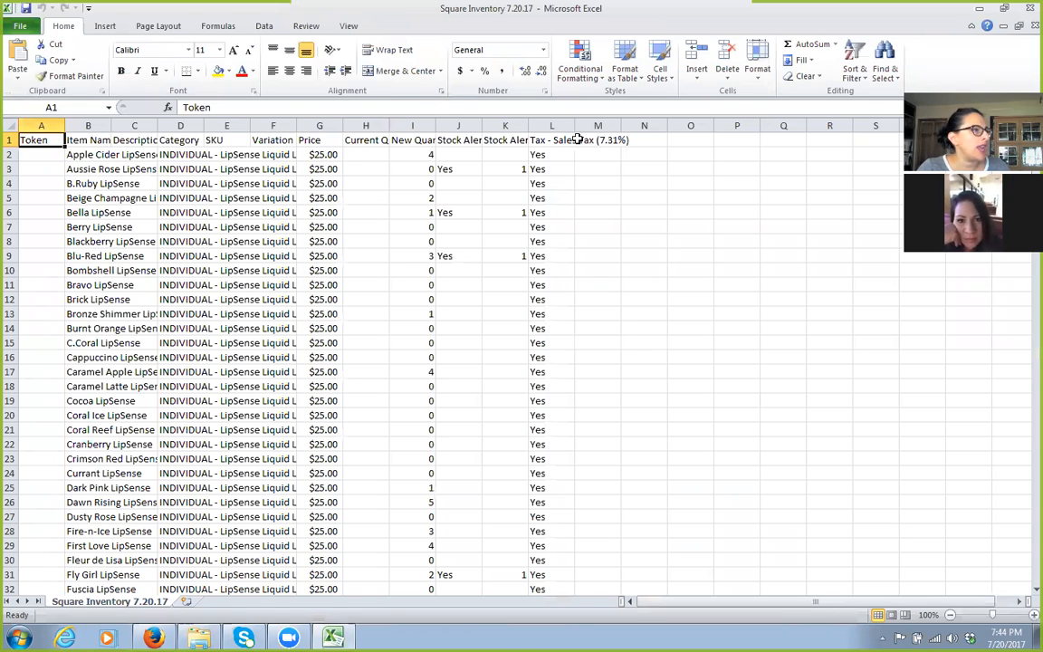
Examine the Sales Tax header and the Current Quantity, New Quantity and Stock Alert columns of the inventory sheet.
left_click(549, 140)
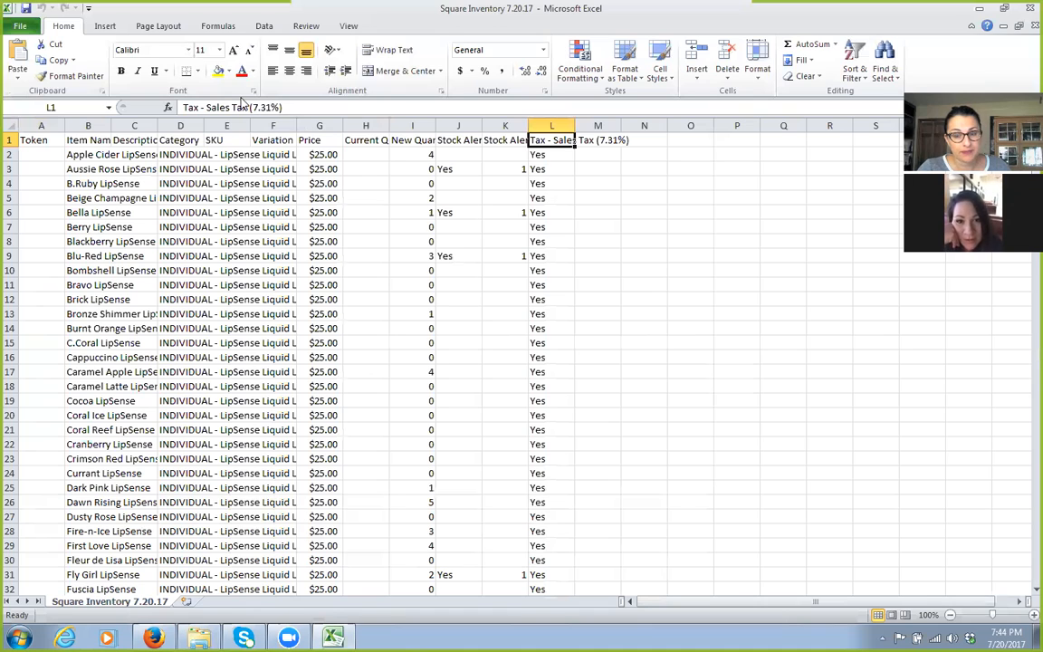
left_click(419, 137)
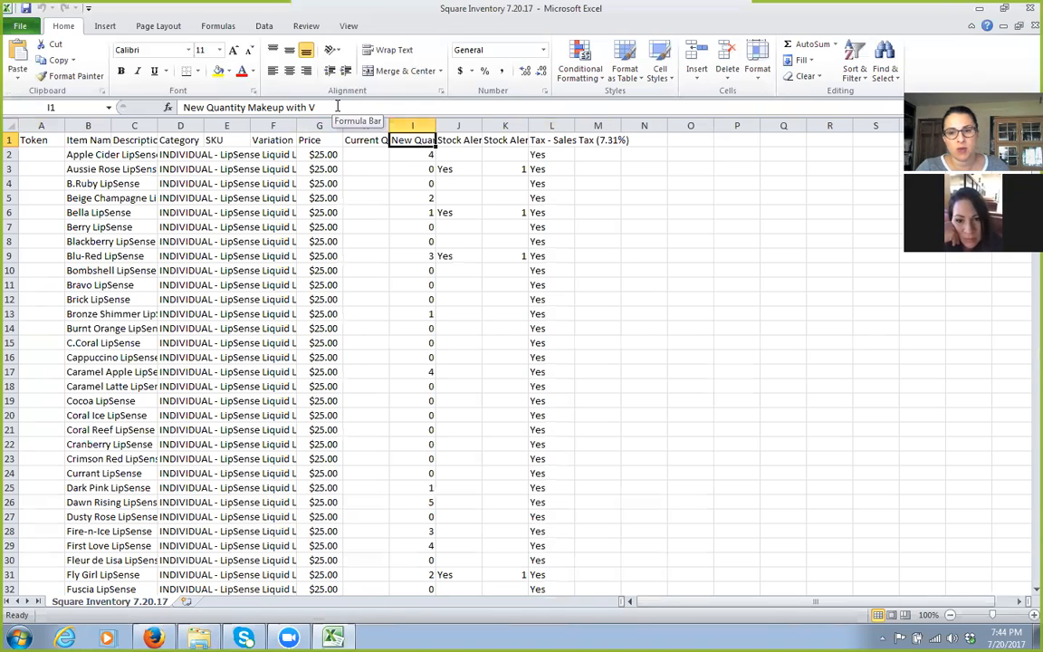
left_click(258, 109)
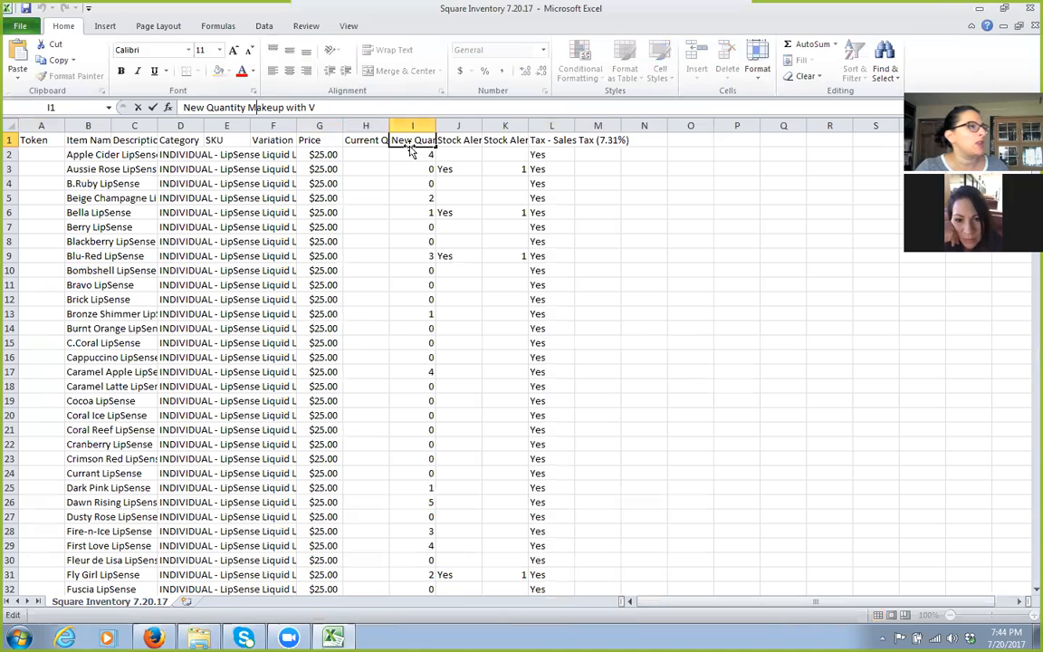
left_click(364, 125)
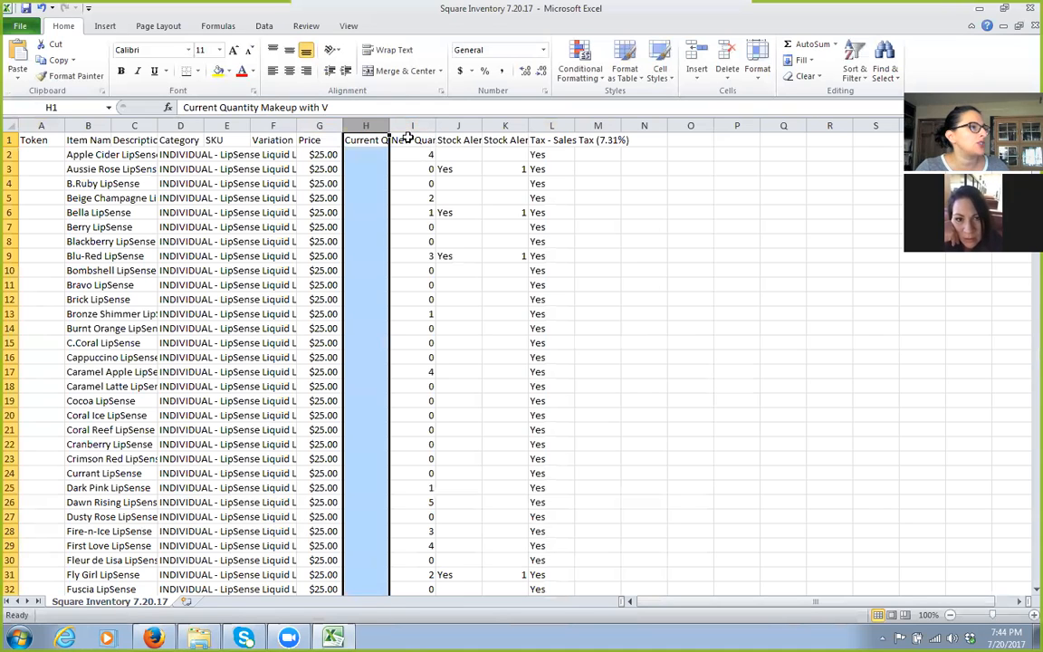
left_click(415, 126)
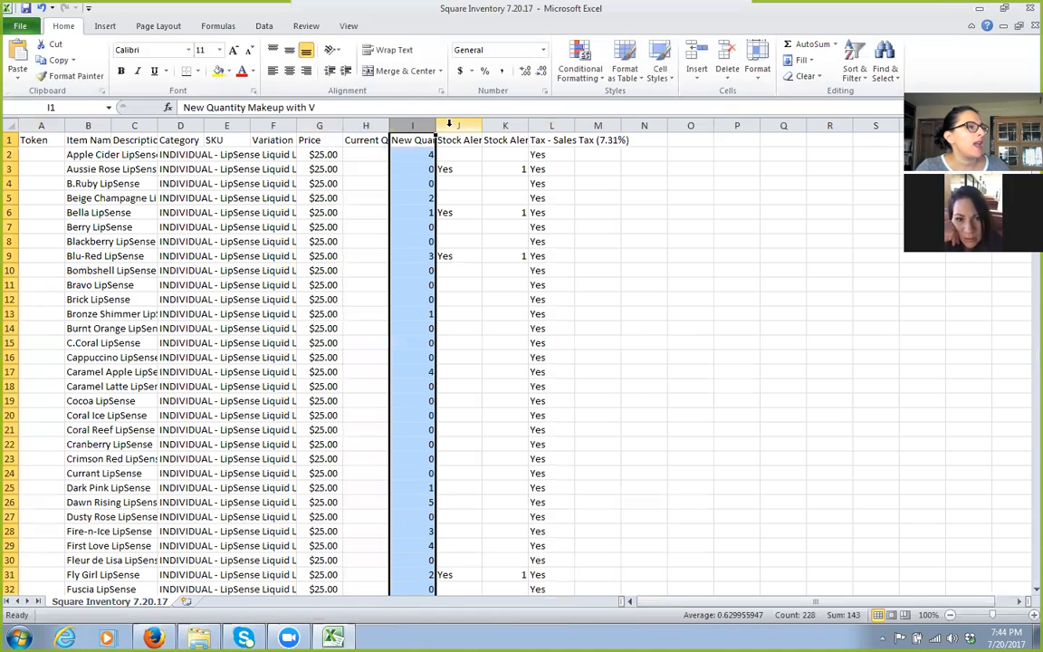
left_click(457, 126)
left_click(495, 120)
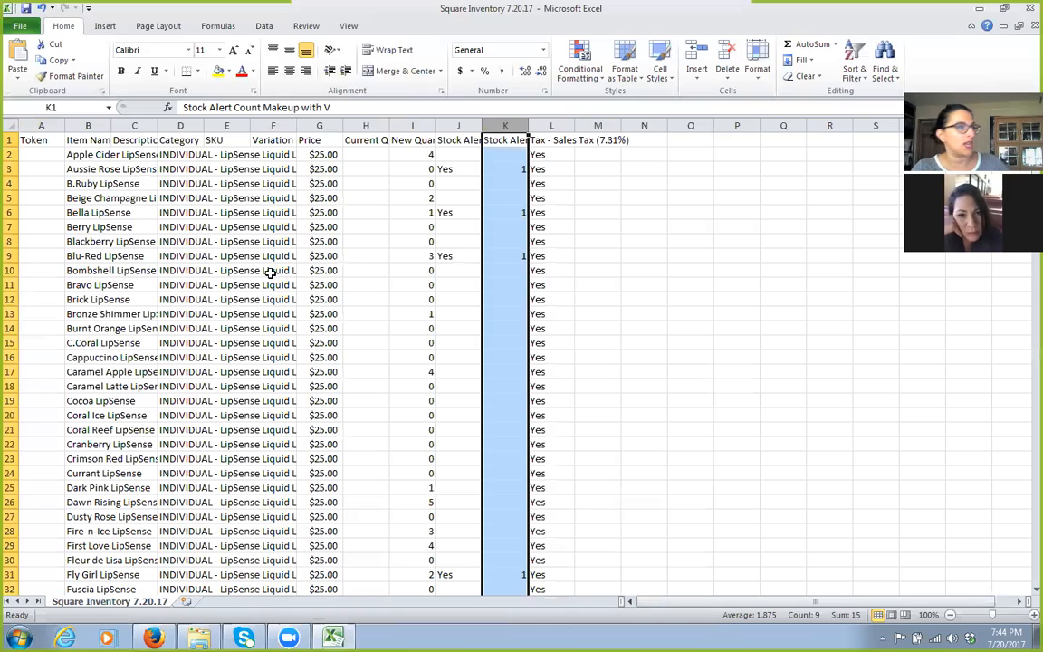
left_click(415, 126)
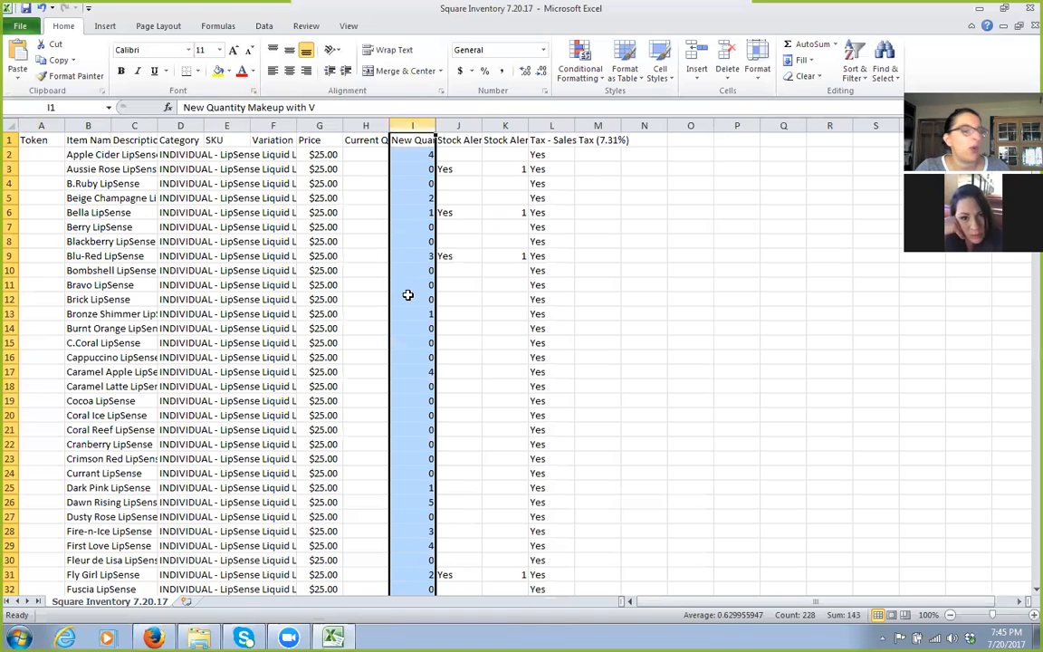
Set the New Quantity of Aussie Rose LipSense to 3 in the inventory sheet.
left_click(405, 170)
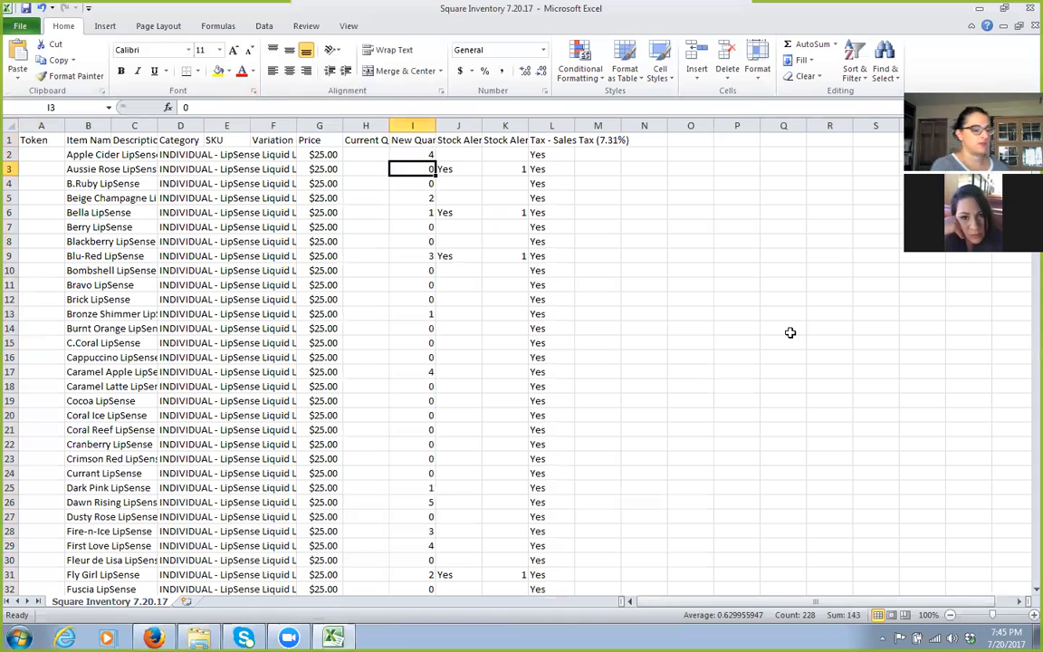
type("3")
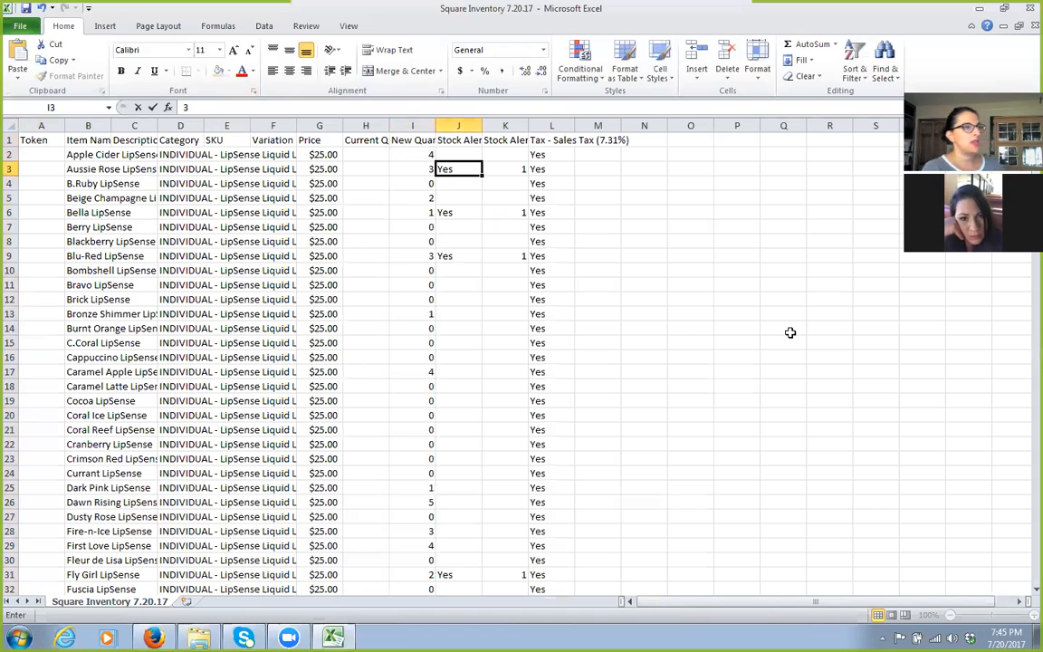
key("Tab")
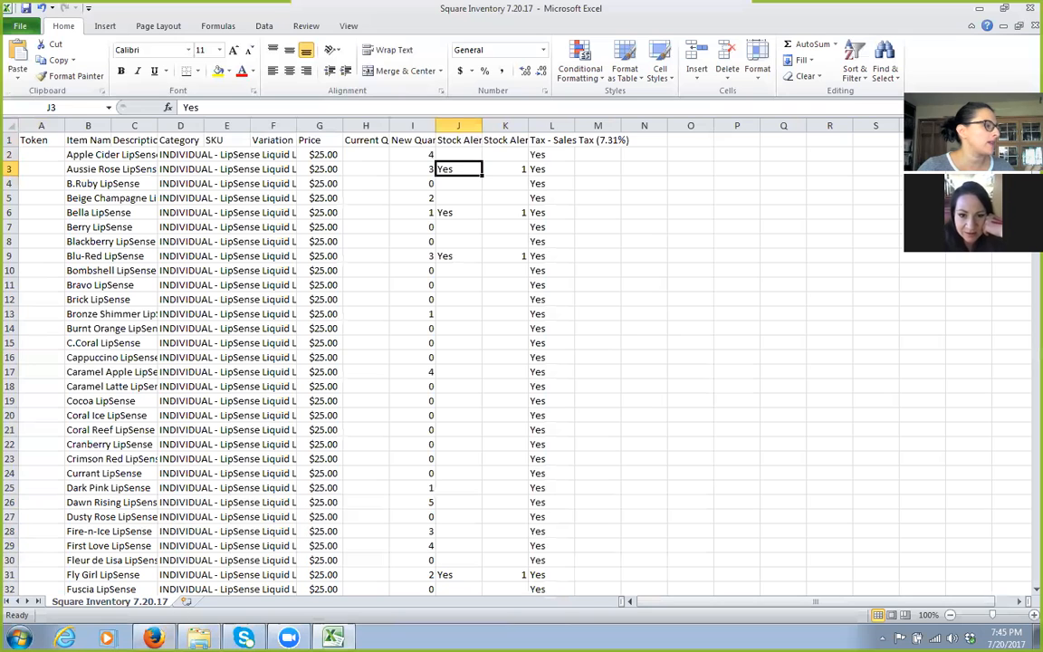
Switch to the Square Dashboard in Firefox and filter the item library by Glosses (0.25 oz) to review stock.
left_click(152, 637)
left_click(280, 181)
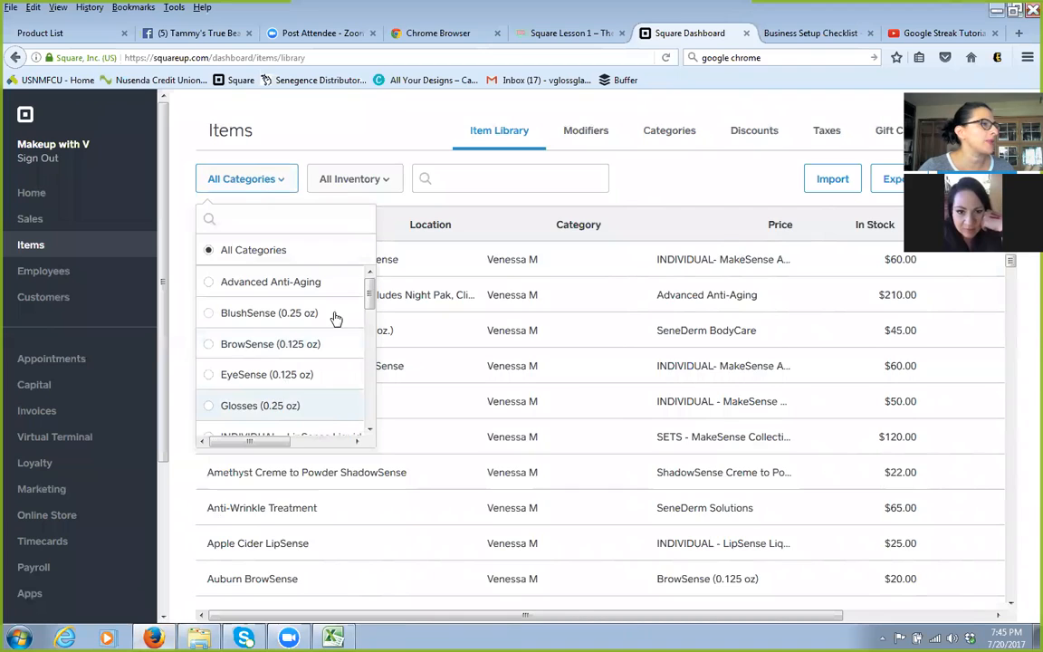
left_click(260, 406)
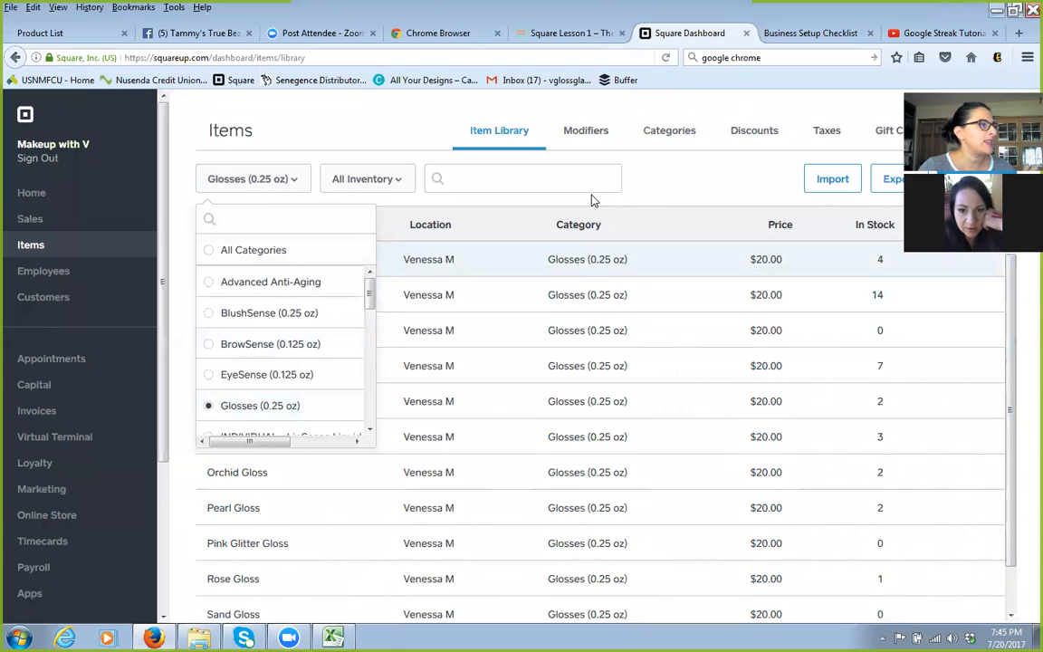
left_click(662, 179)
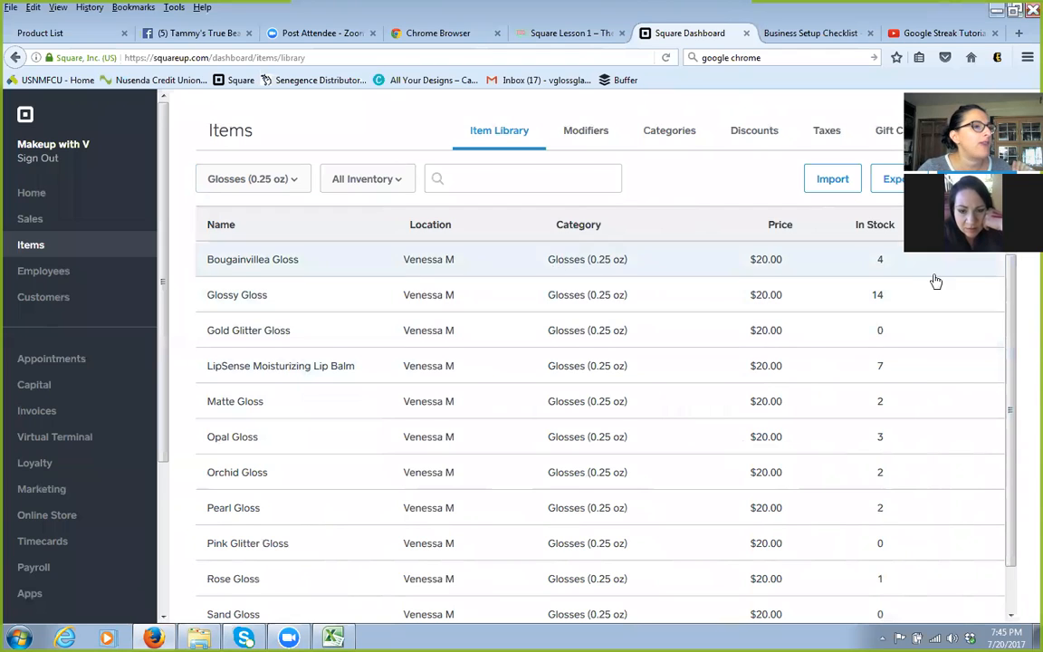
left_click_drag(1013, 314, 996, 286)
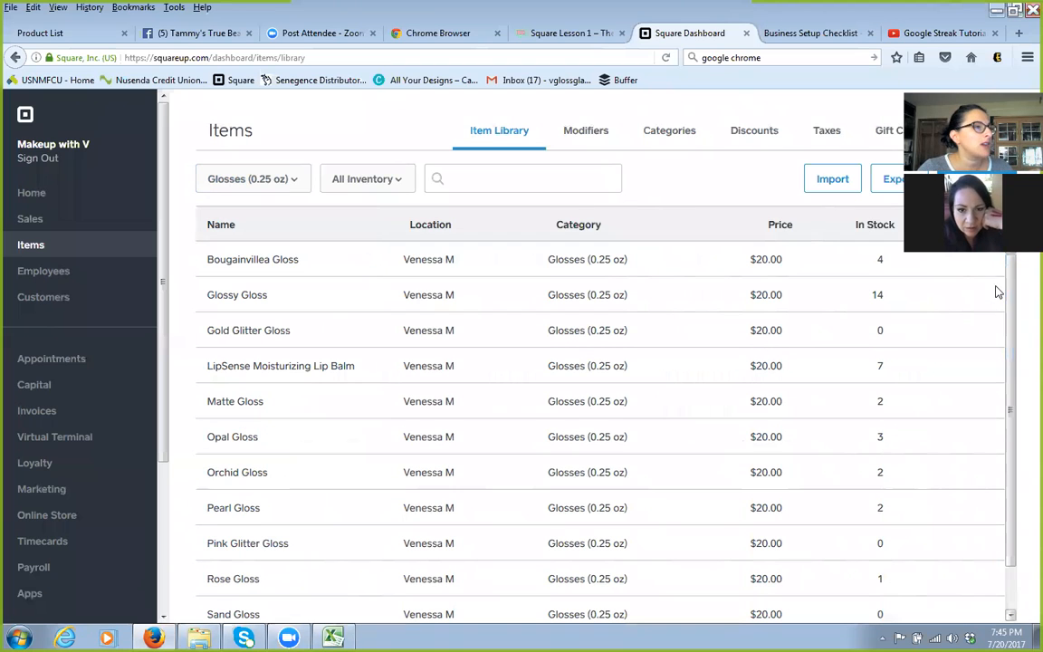
Filter the item library by BrowSense (0.125 oz), try another category, and go back to the unfiltered item list.
left_click(296, 177)
left_click(348, 341)
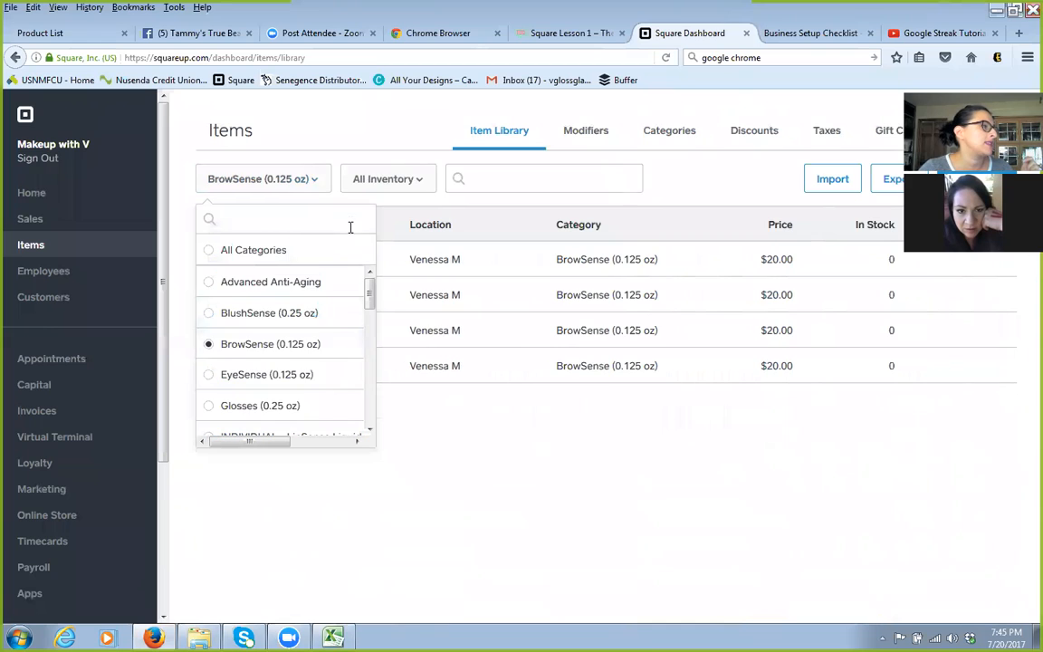
left_click_drag(369, 299, 365, 333)
left_click(318, 299)
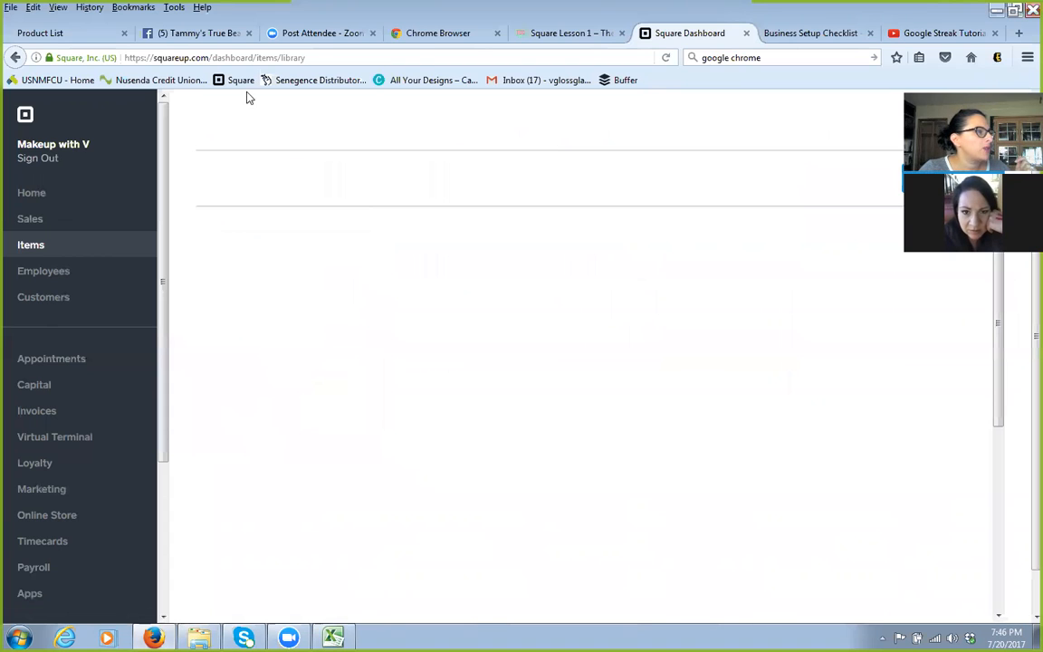
left_click(15, 57)
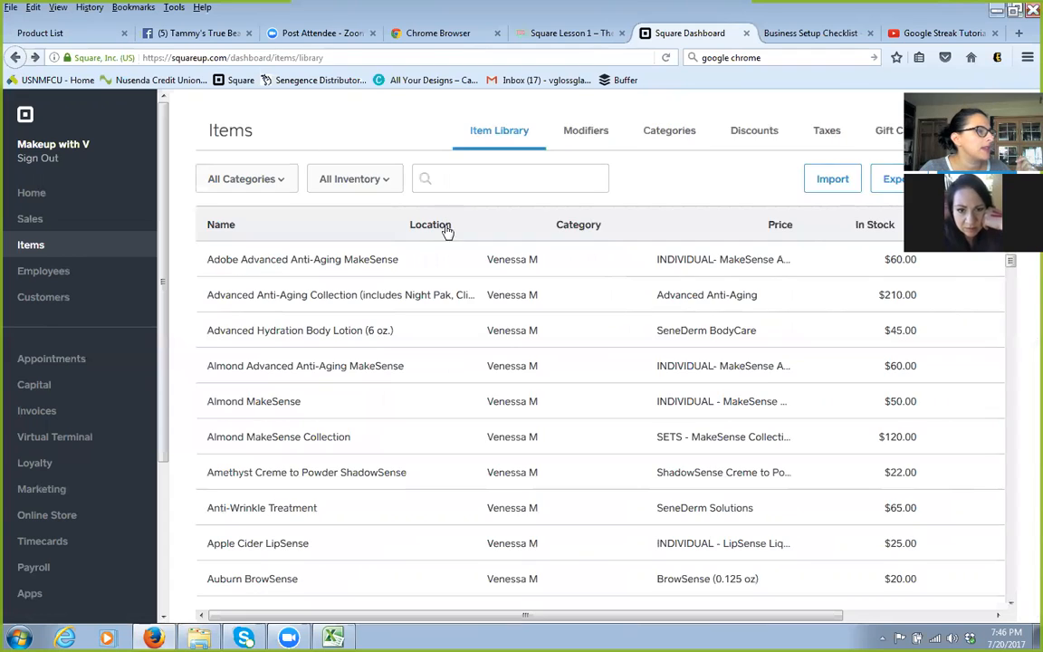
Filter the item library by INDIVIDUAL - LipSense Liquid Lip Colors (0.25 oz).
left_click(268, 180)
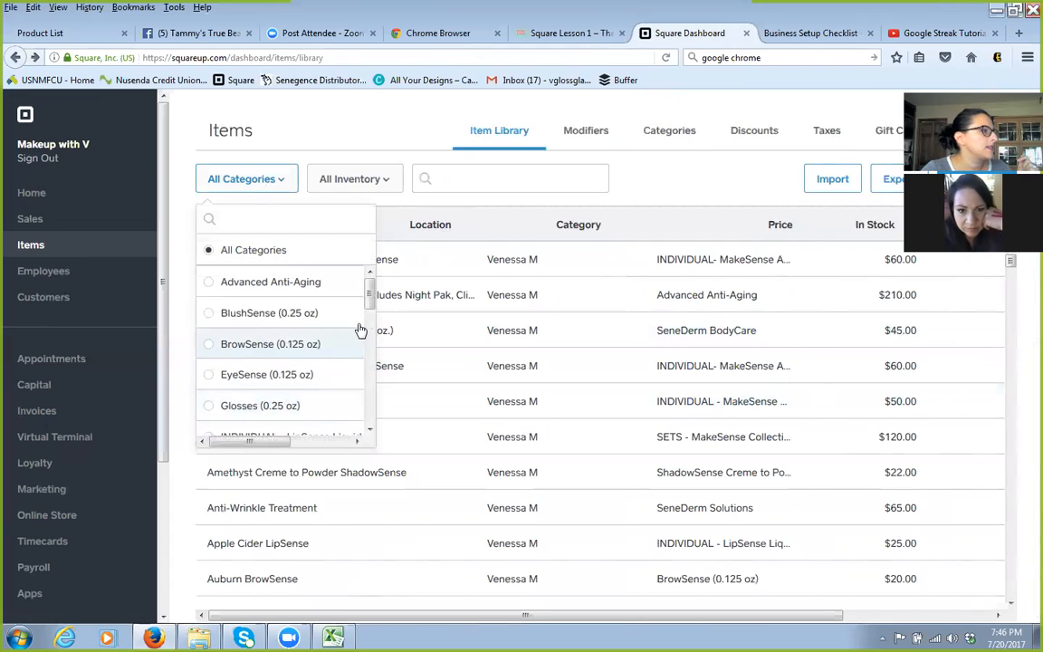
left_click_drag(370, 294, 368, 311)
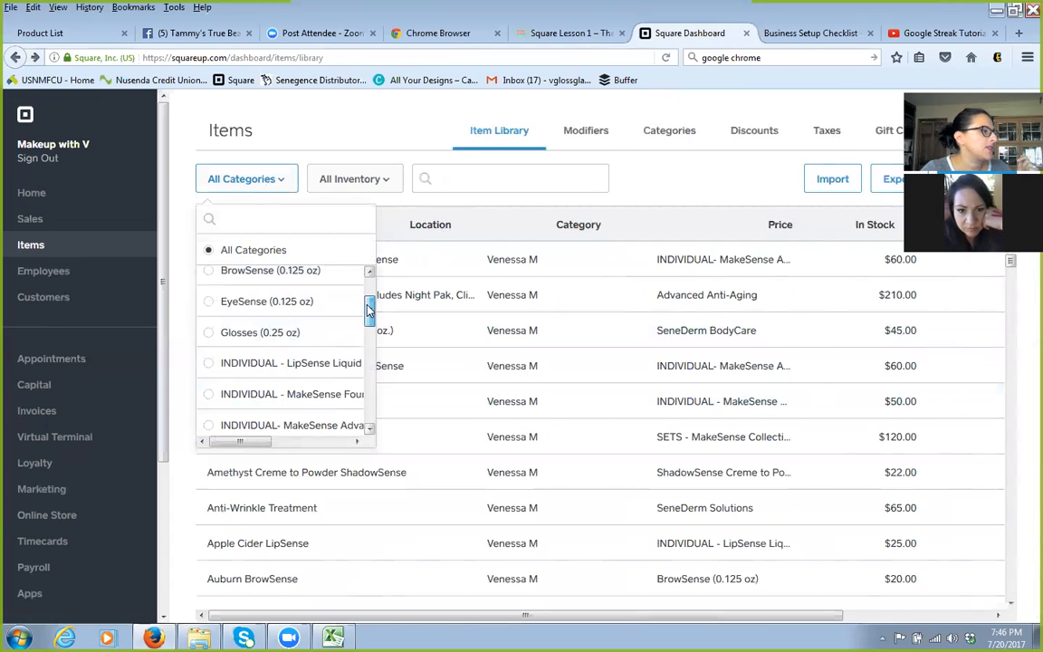
left_click(310, 362)
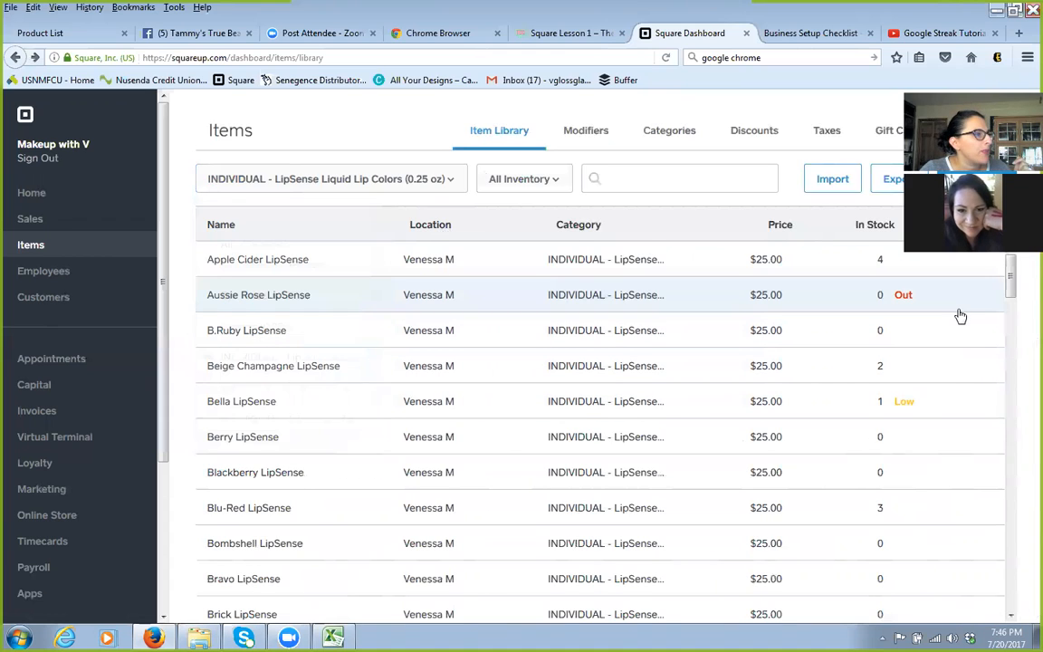
View the Aussie Rose LipSense item details and check its quantity in the inventory sheet in Excel, returning to Square.
left_click(244, 295)
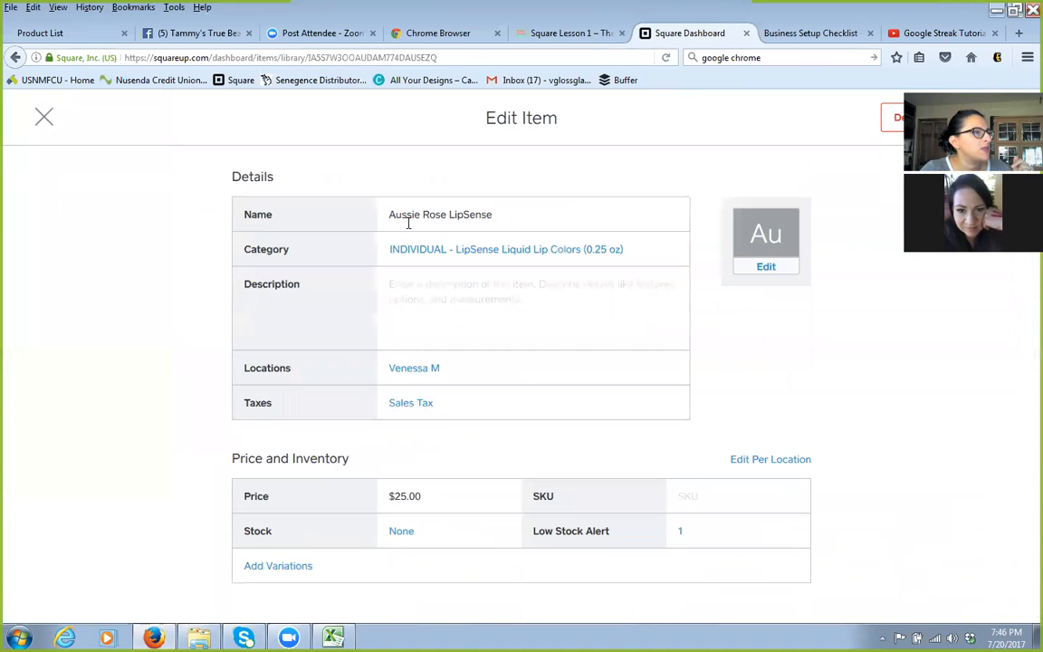
left_click(57, 110)
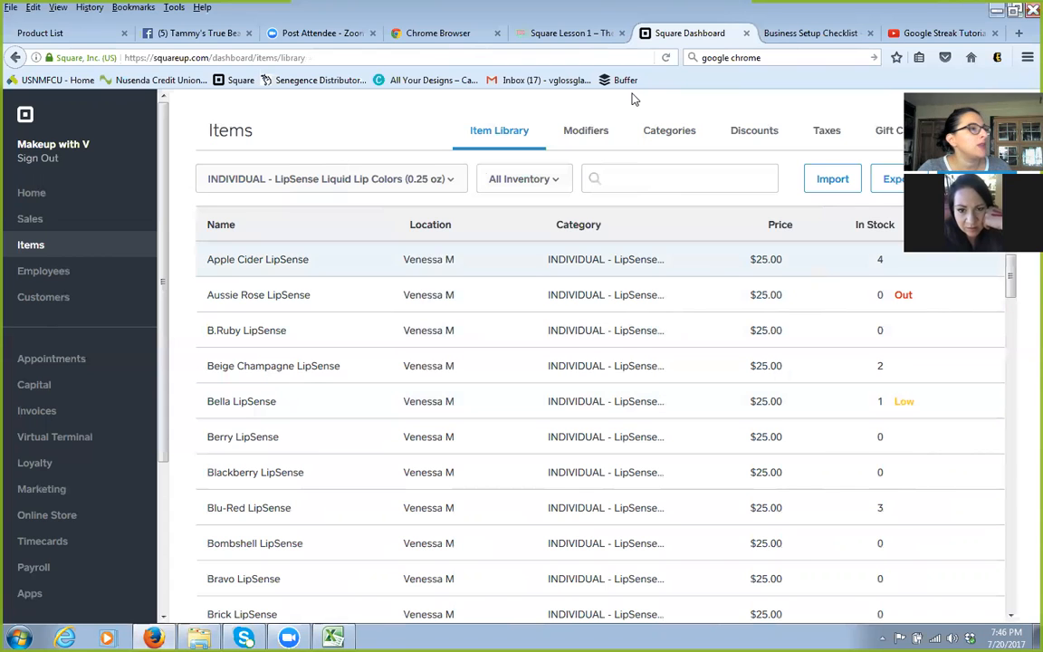
left_click(332, 637)
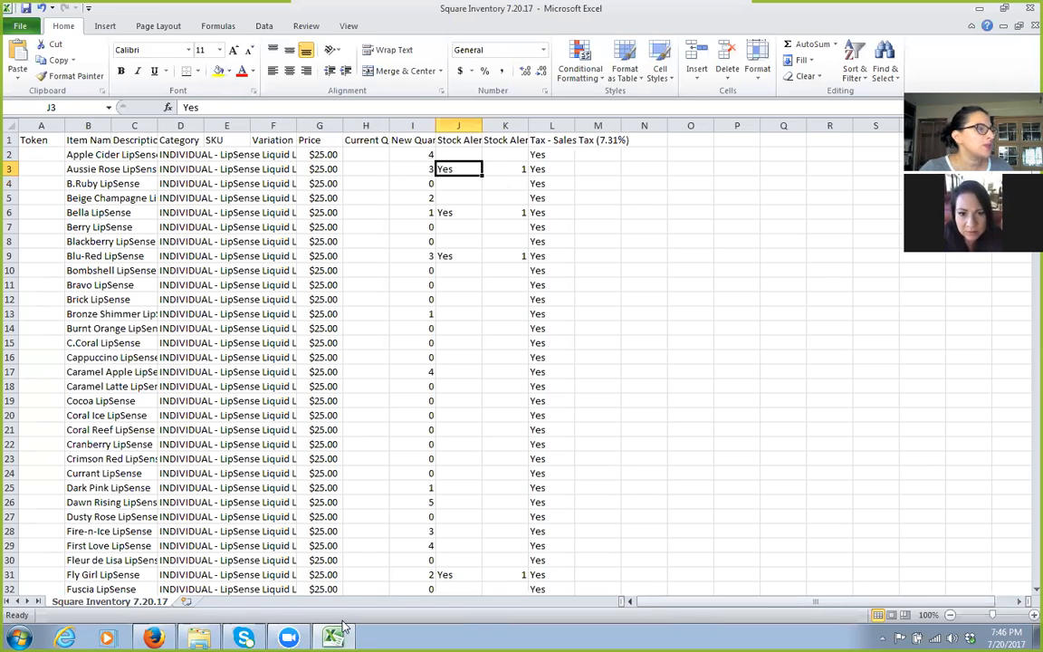
key("alt+Tab")
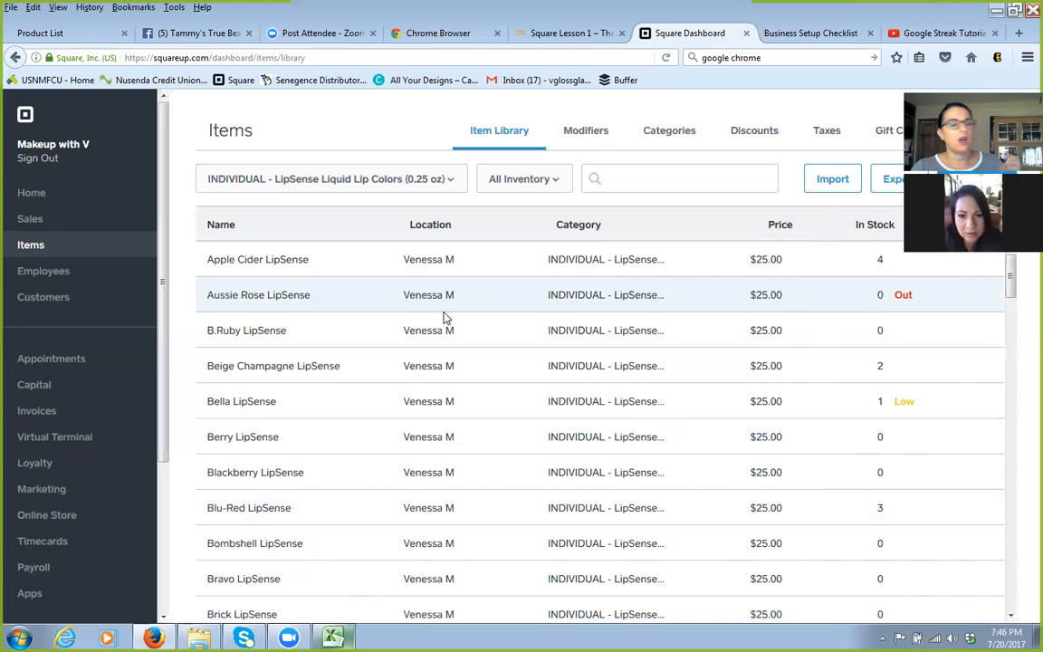
Open the stock settings of Apple Cider LipSense and enter 3 as current stock with the Inventory Re-count action.
left_click(430, 263)
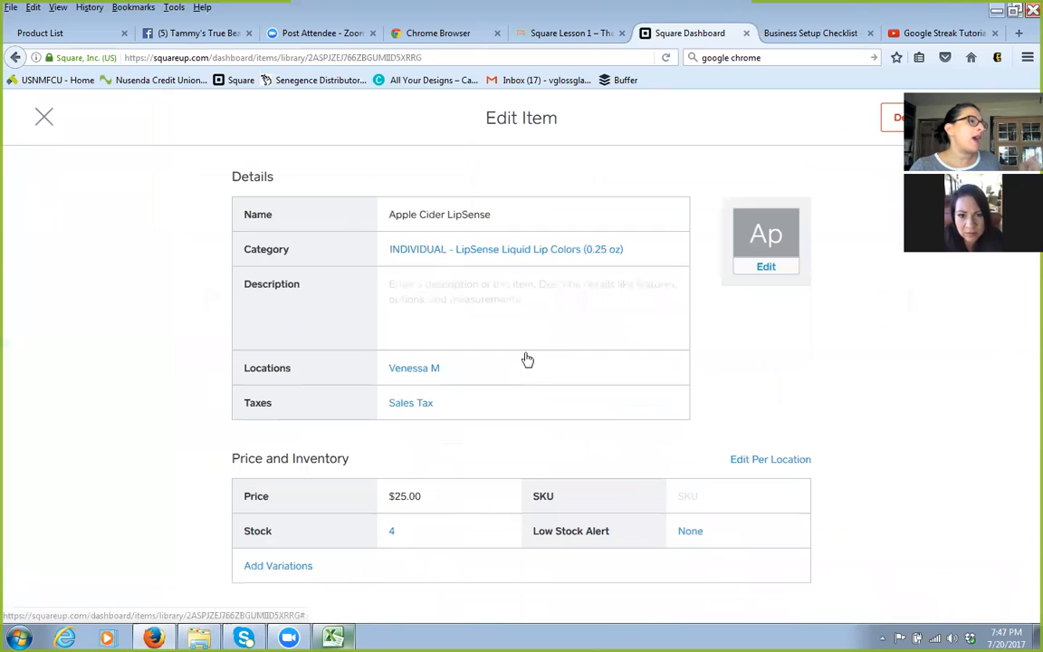
left_click(391, 535)
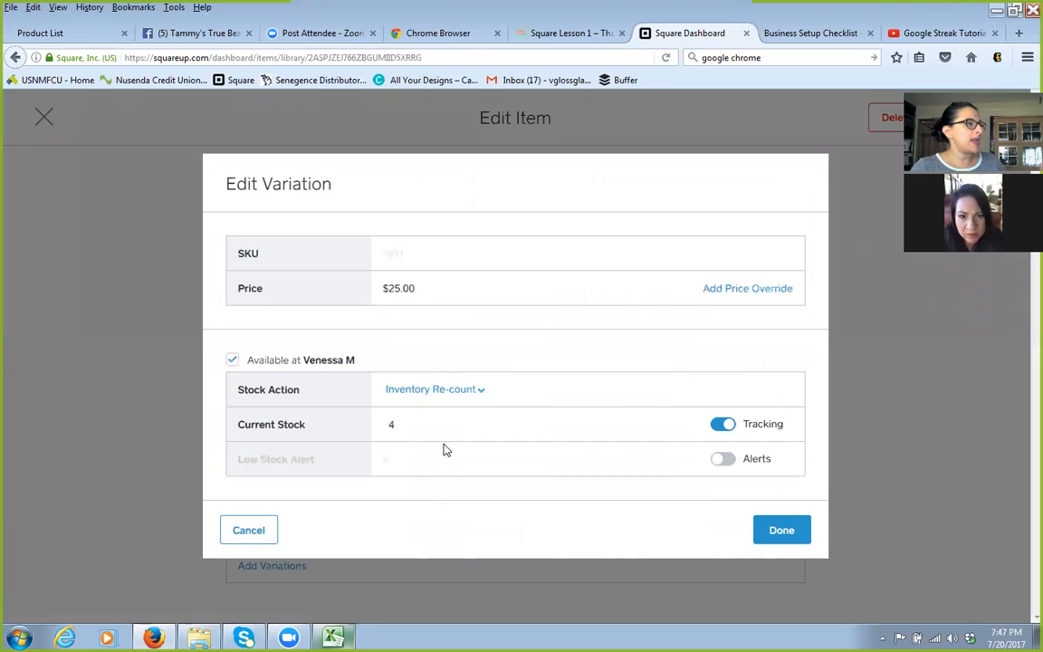
left_click(396, 424)
left_click(468, 394)
left_click(457, 400)
left_click(445, 422)
left_click_drag(445, 422, 372, 411)
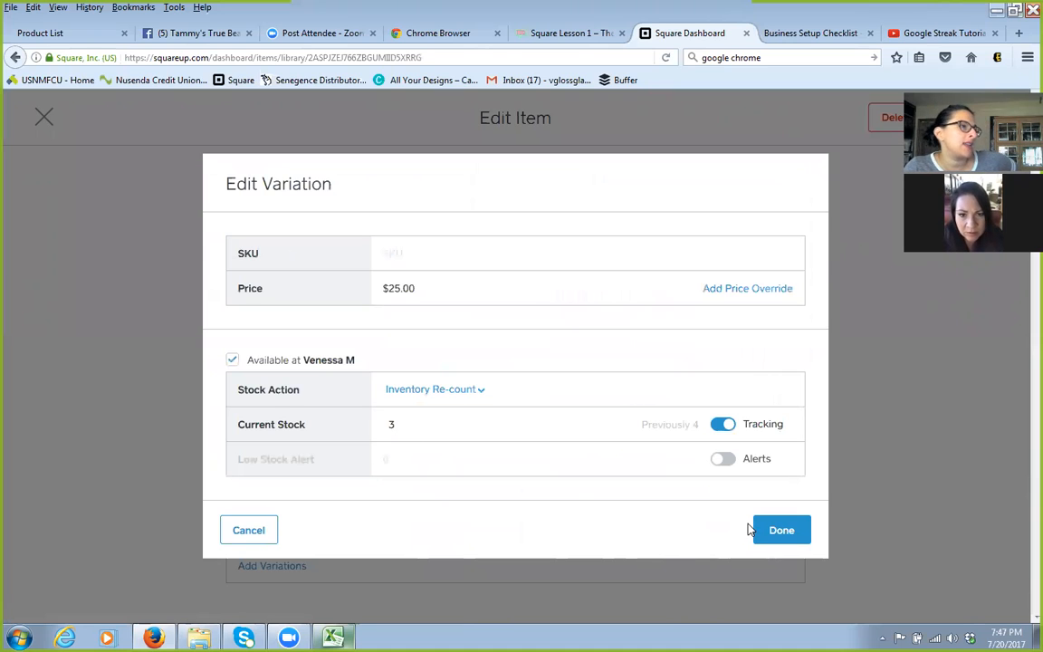
Set the current stock of Apple Cider LipSense back to 4, accept the variation and close the item.
key("BackSpace")
type("4")
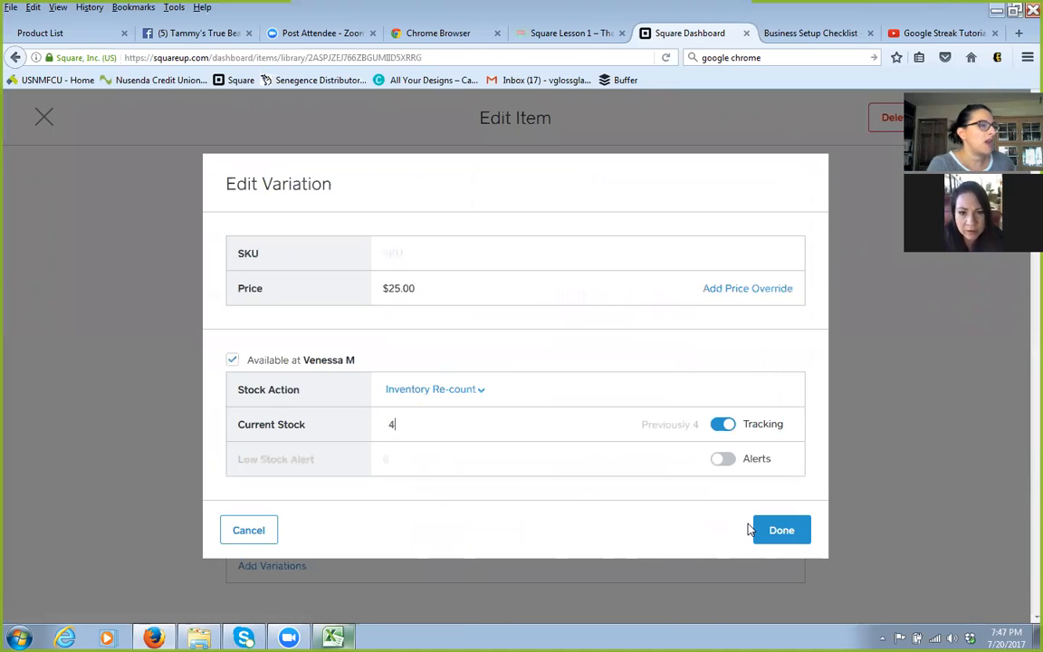
left_click(770, 530)
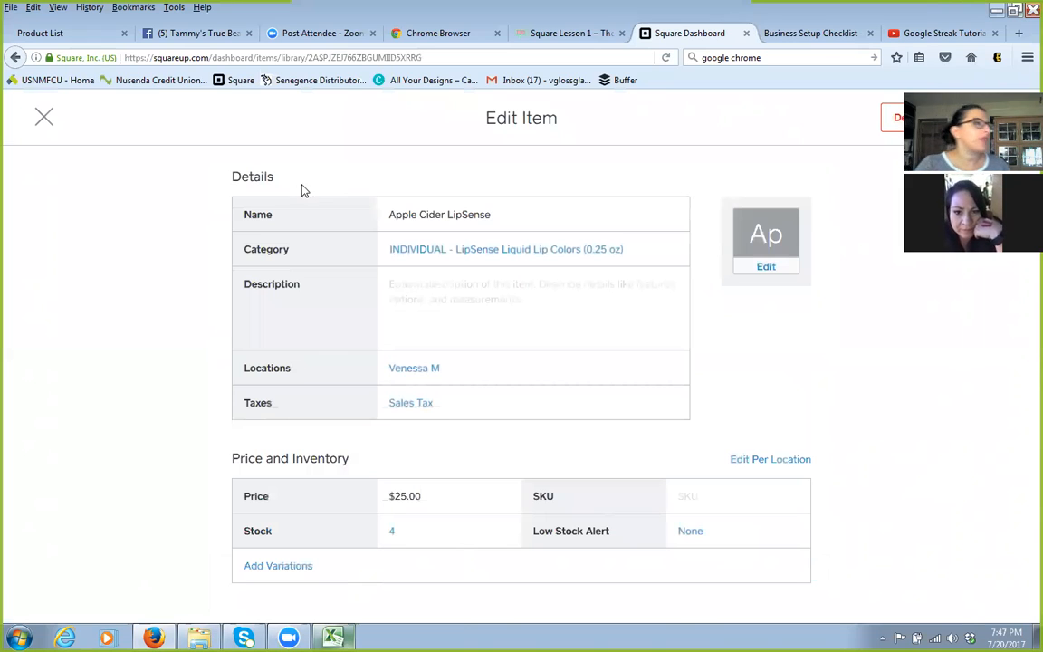
left_click(43, 120)
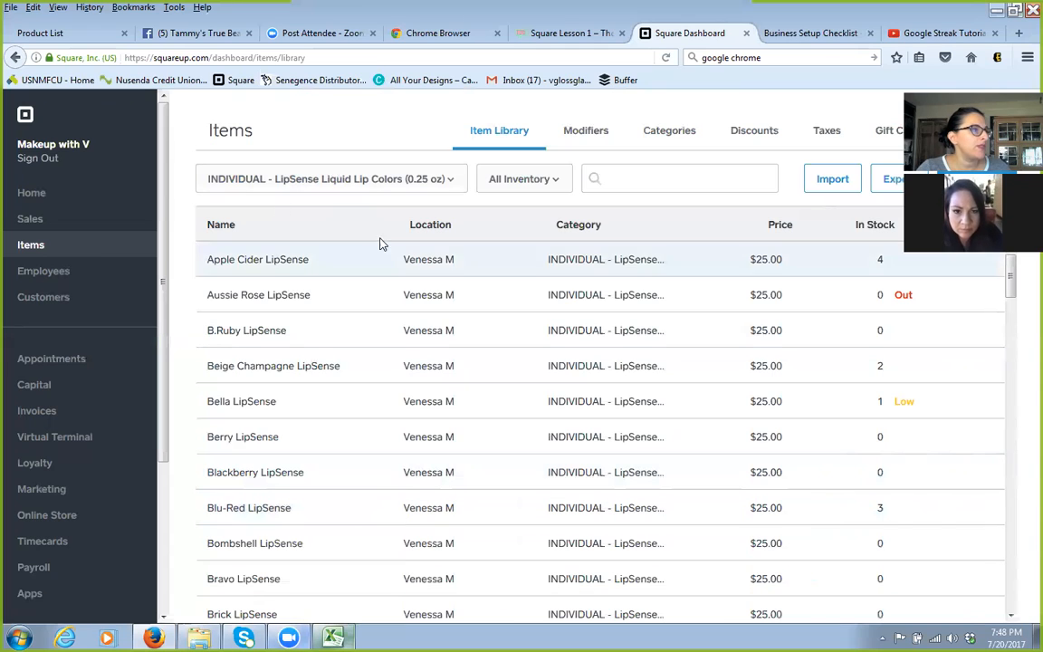
Reset the item library's category filter to All Categories.
left_click(450, 180)
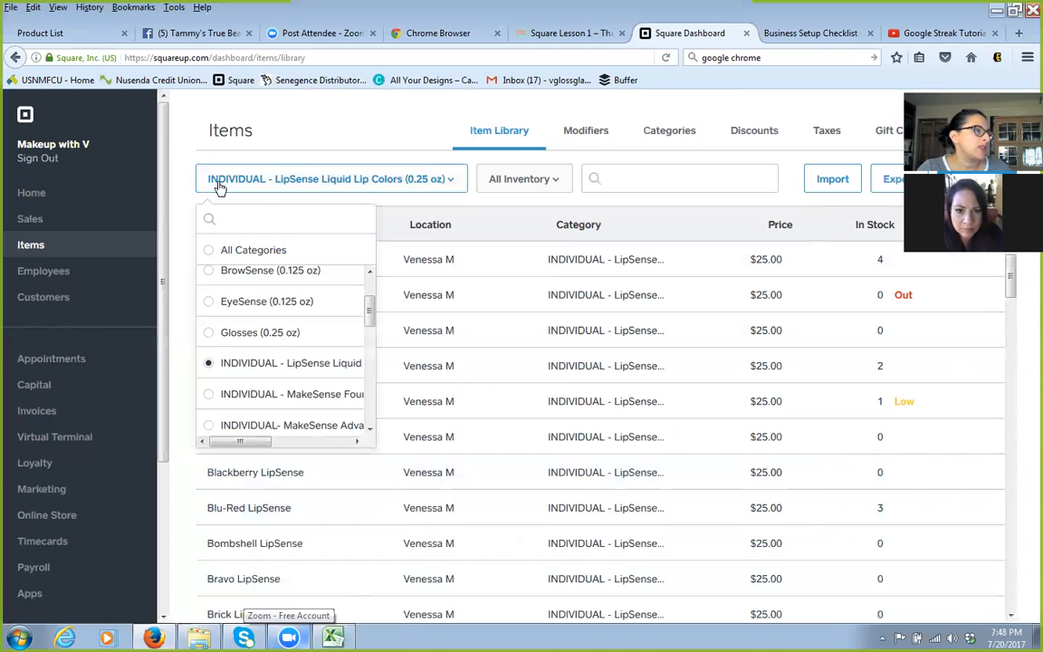
left_click(230, 252)
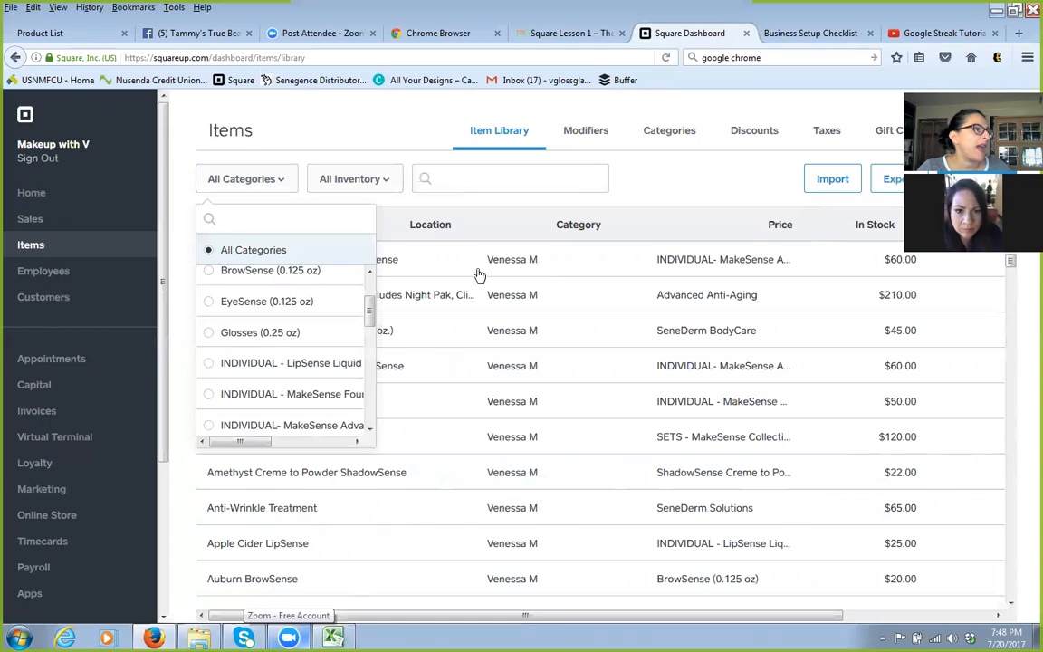
left_click(706, 182)
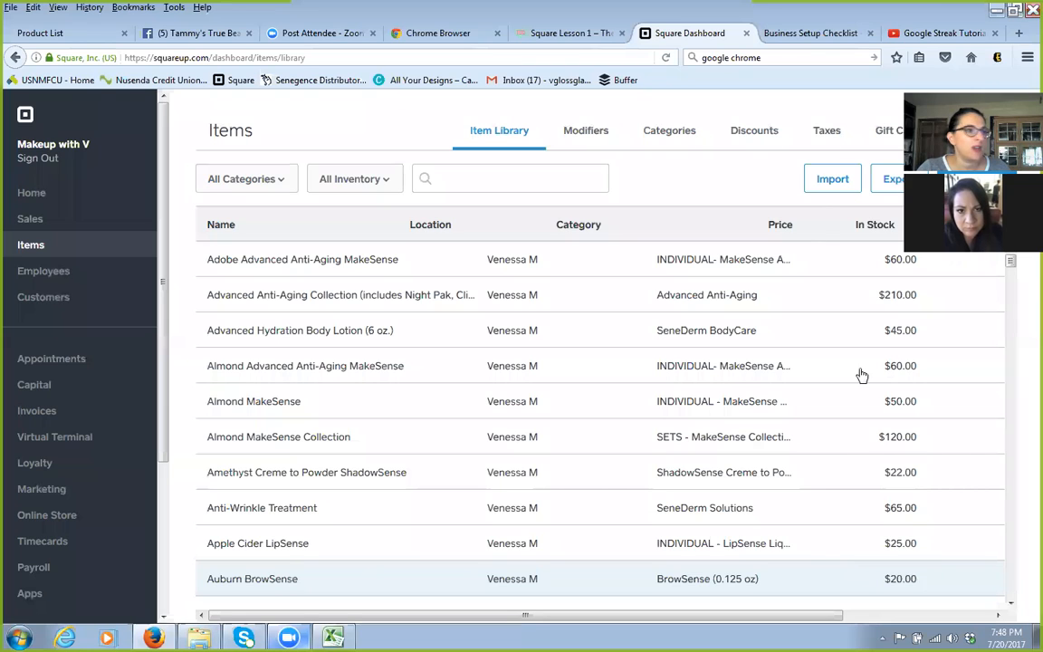
Look through the item library's stock values and category filter choices, checking the inventory sheet in Excel before returning to Square and closing the filter.
left_click_drag(1010, 260, 1005, 337)
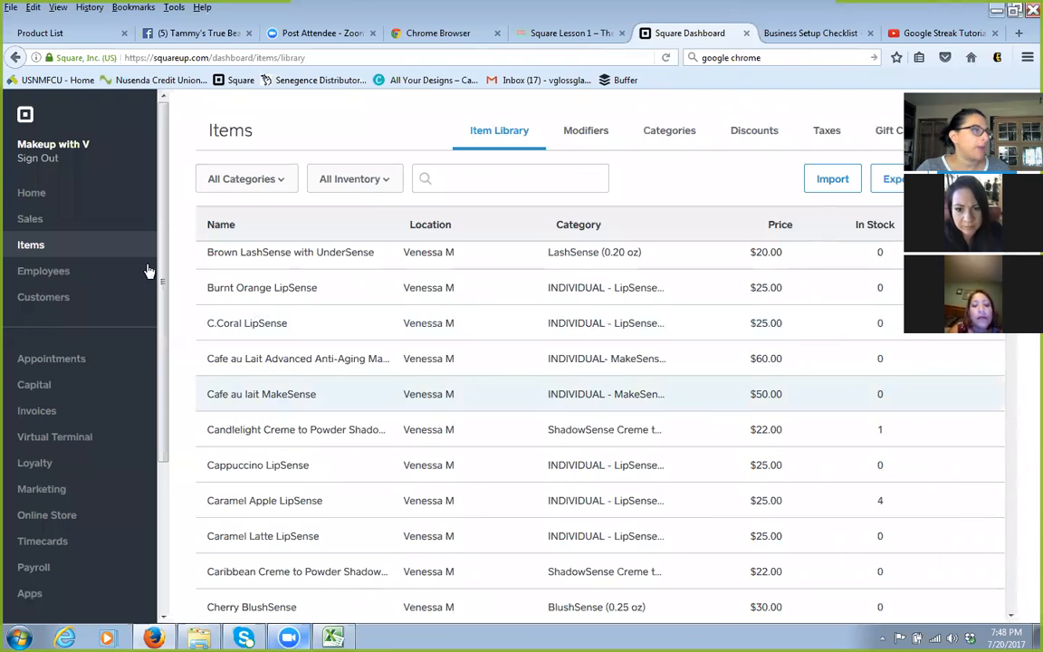
left_click(263, 184)
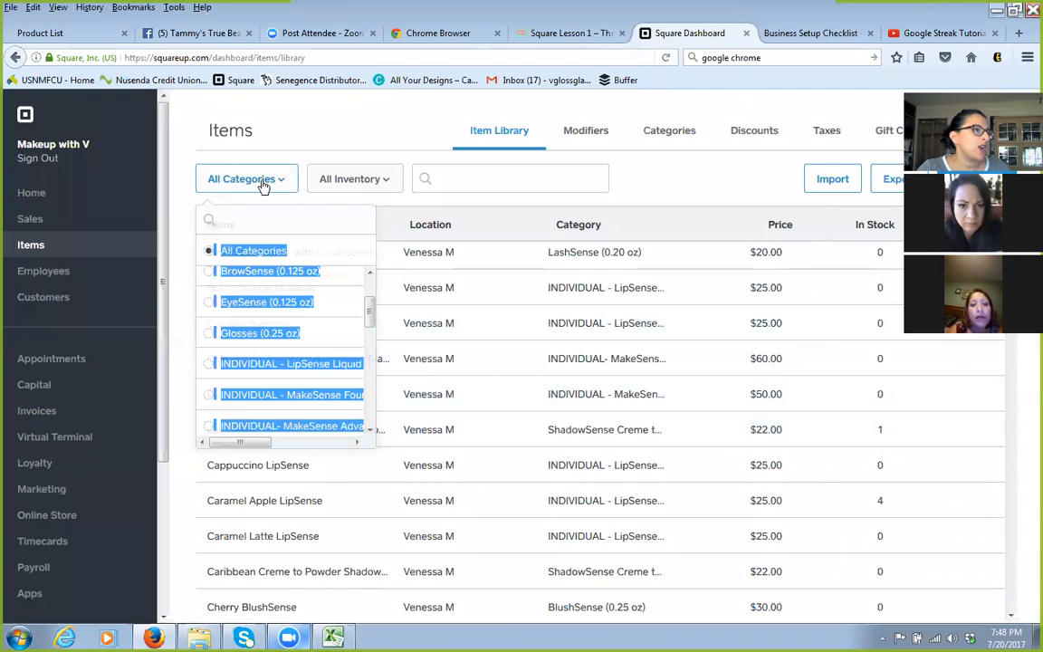
left_click(344, 217)
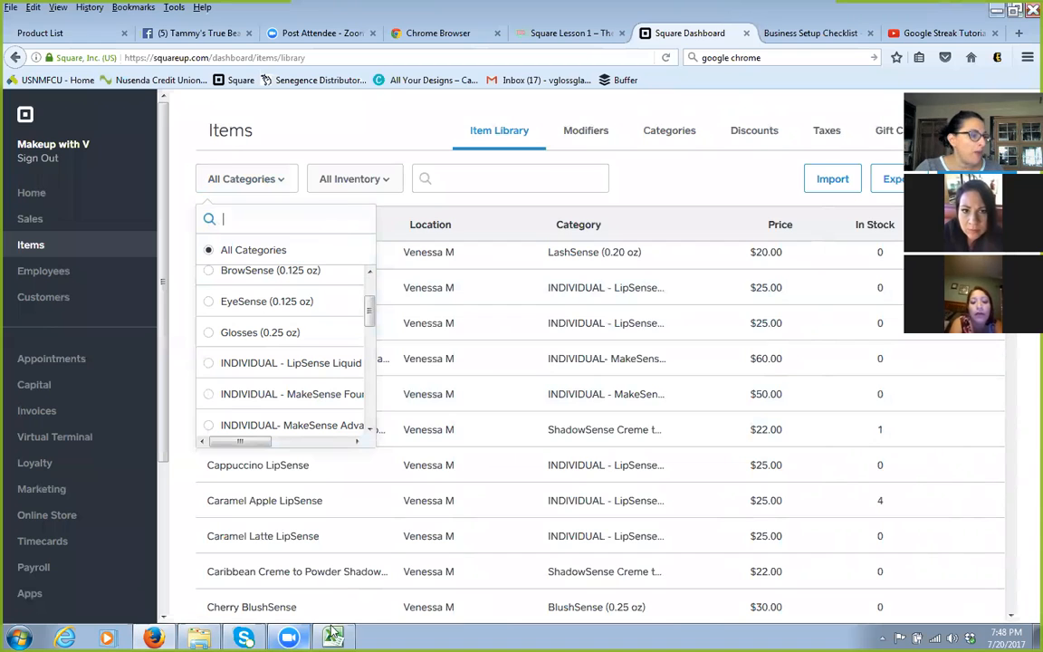
key("alt+Tab")
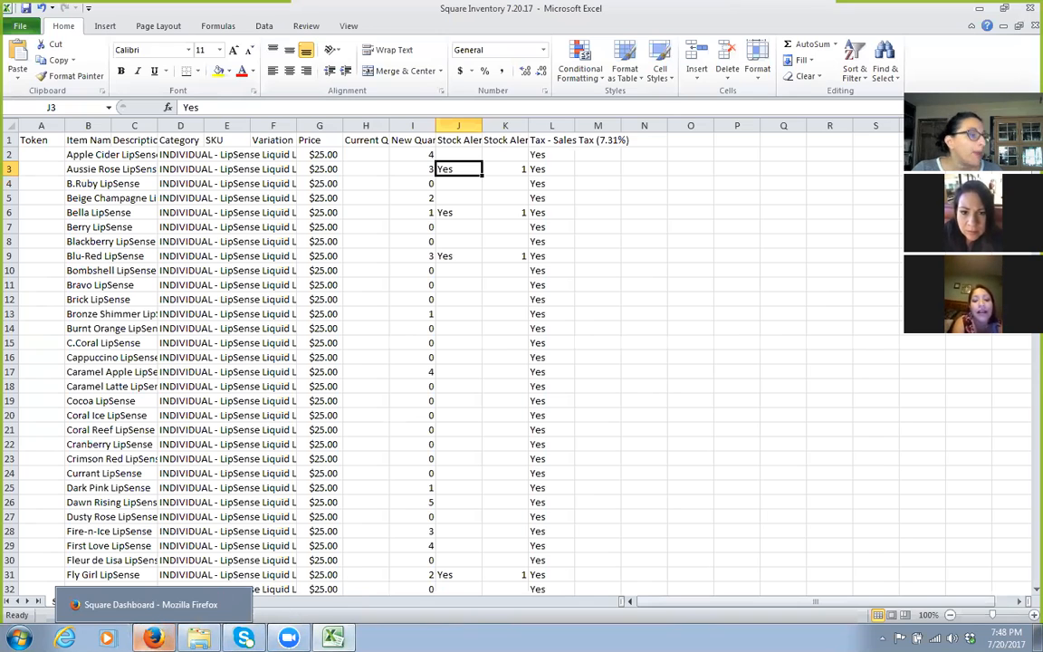
left_click(153, 639)
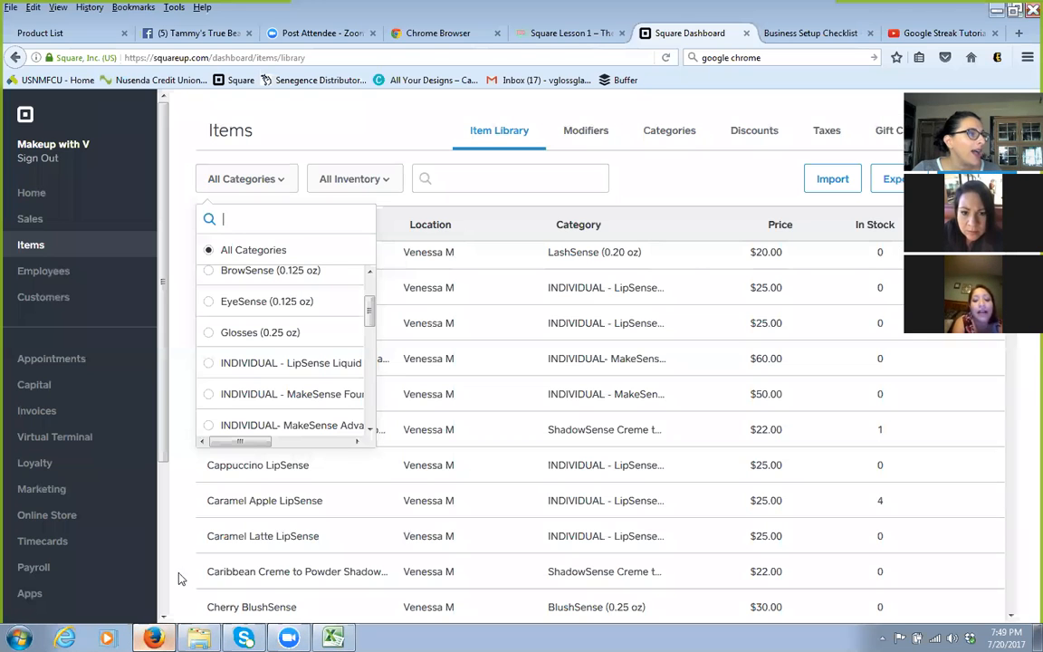
left_click(316, 128)
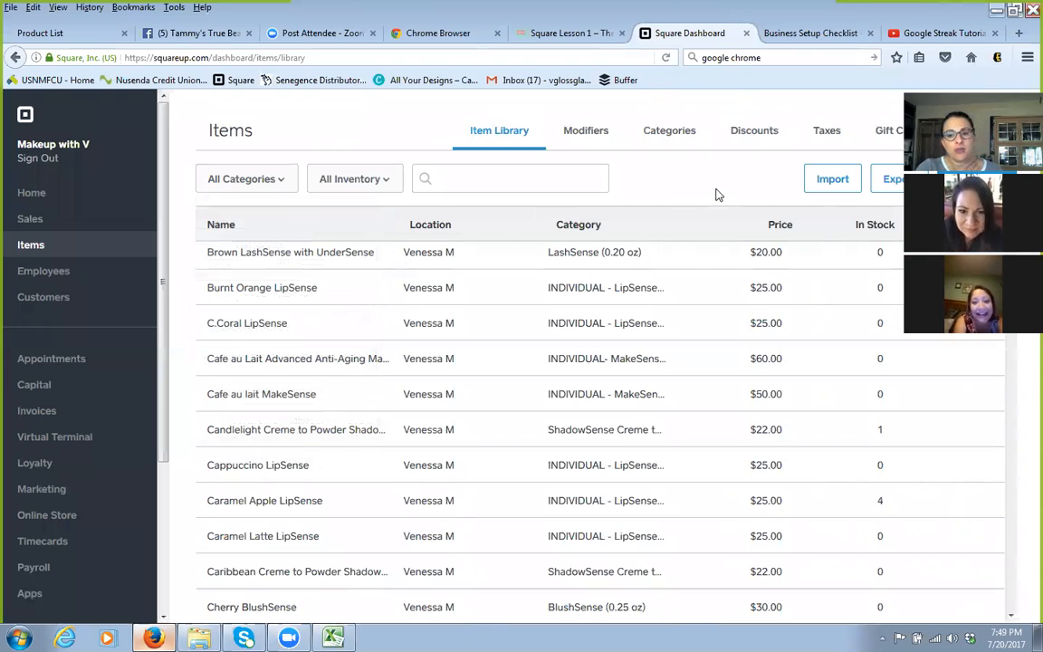
Start a new tax named Sales Tax in the Taxes section, discard it and return to the Item Library.
left_click(826, 135)
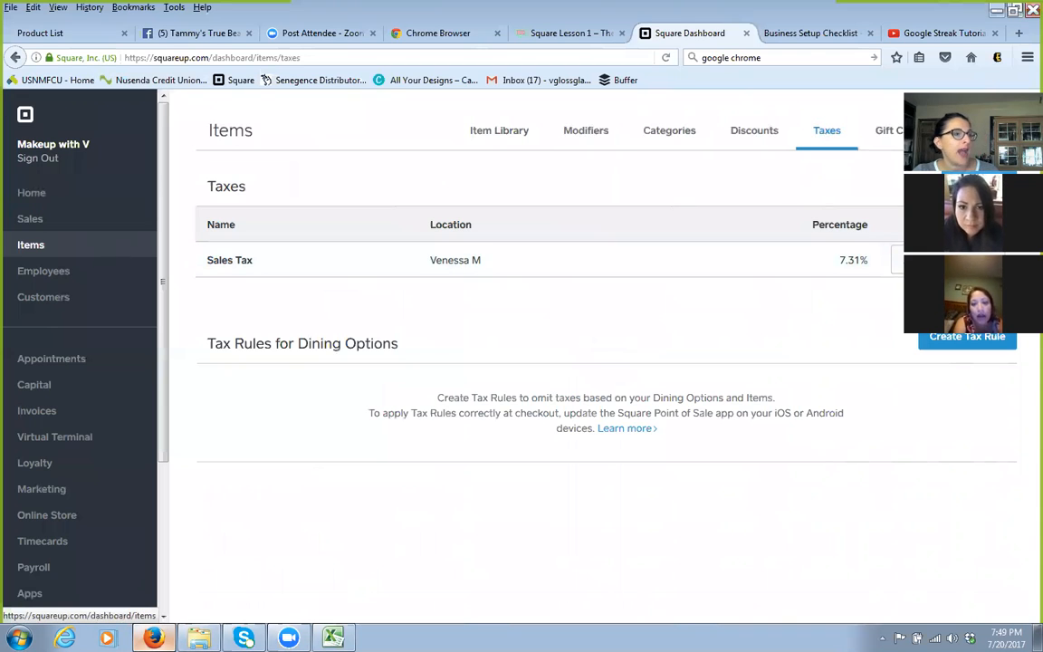
left_click(966, 186)
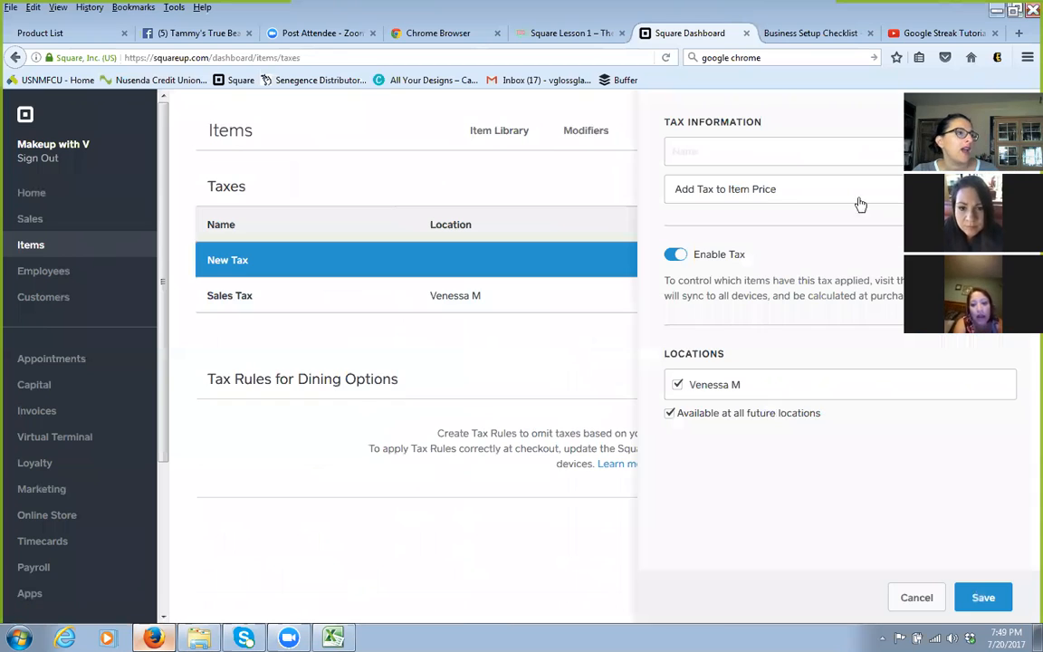
left_click(721, 142)
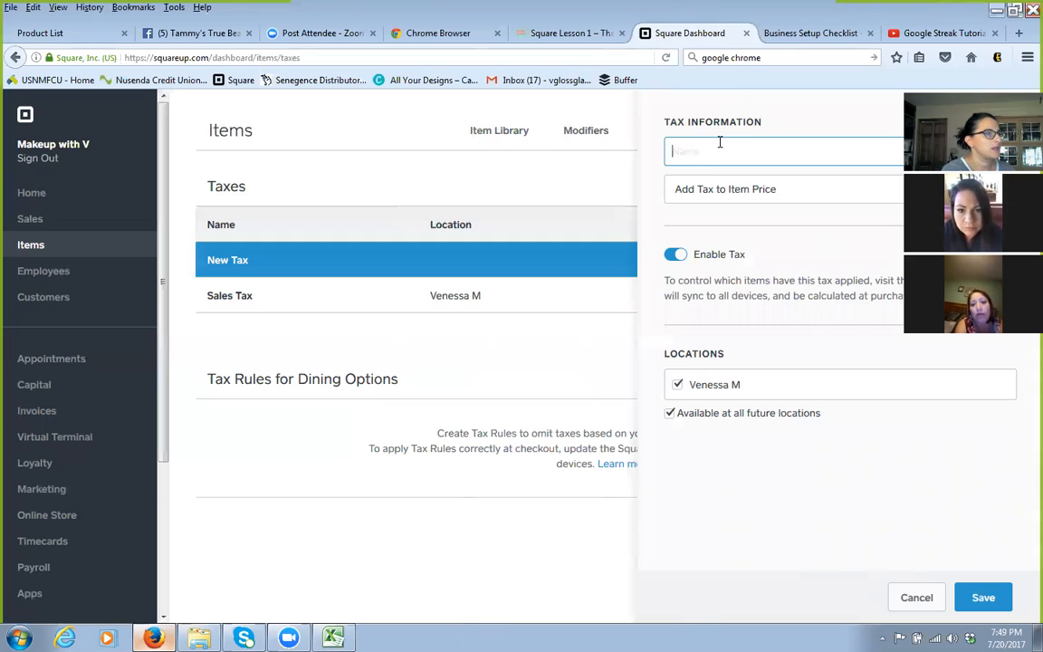
type("Sales Tax")
key("Tab")
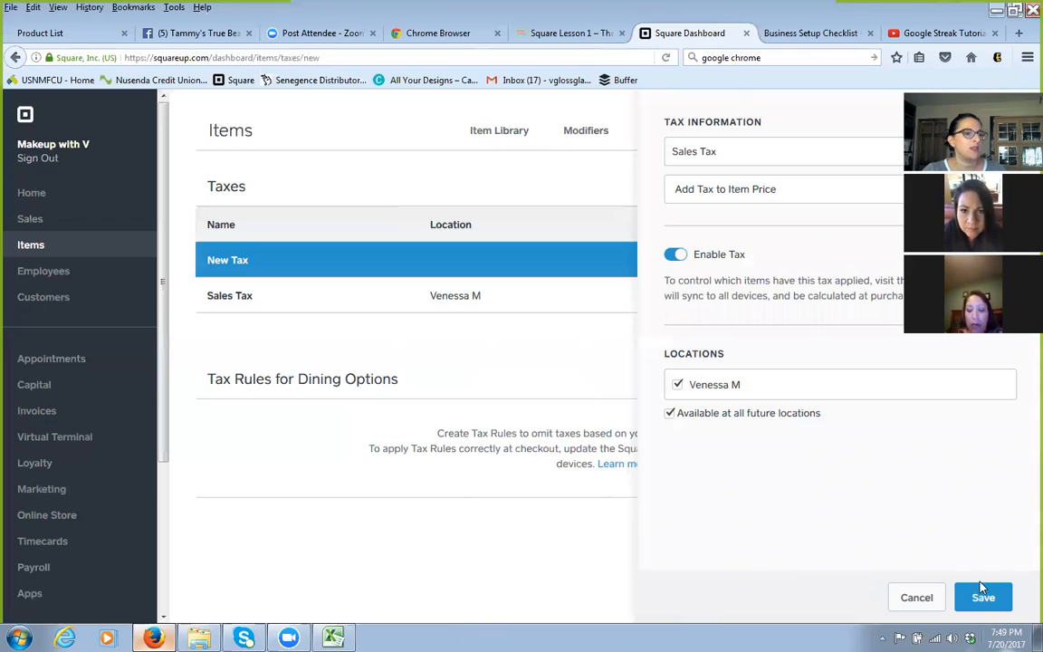
left_click(933, 609)
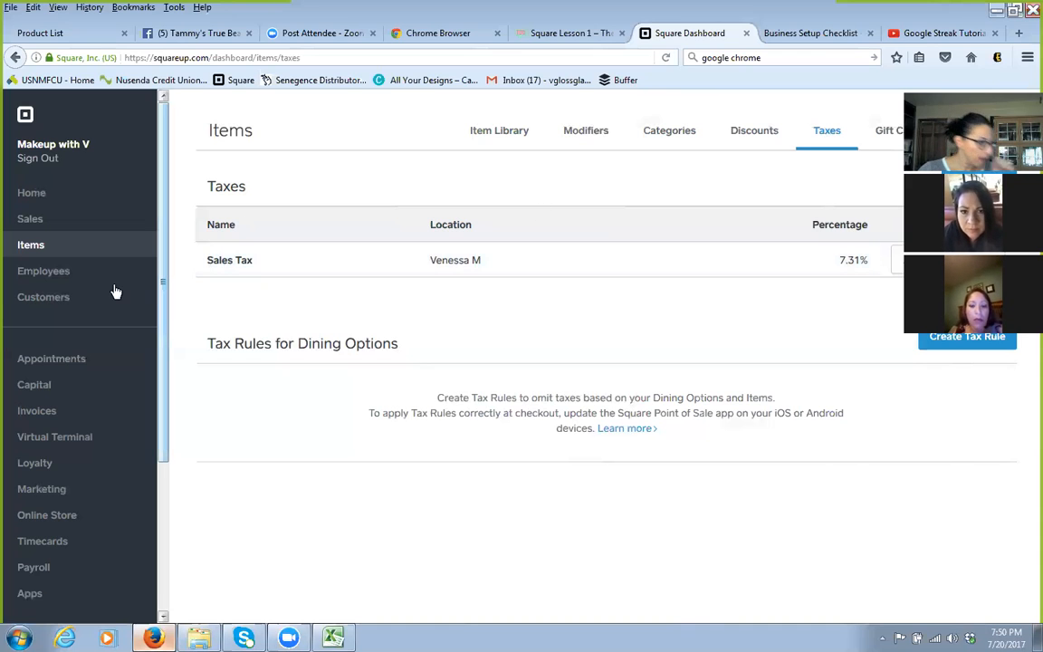
left_click(515, 132)
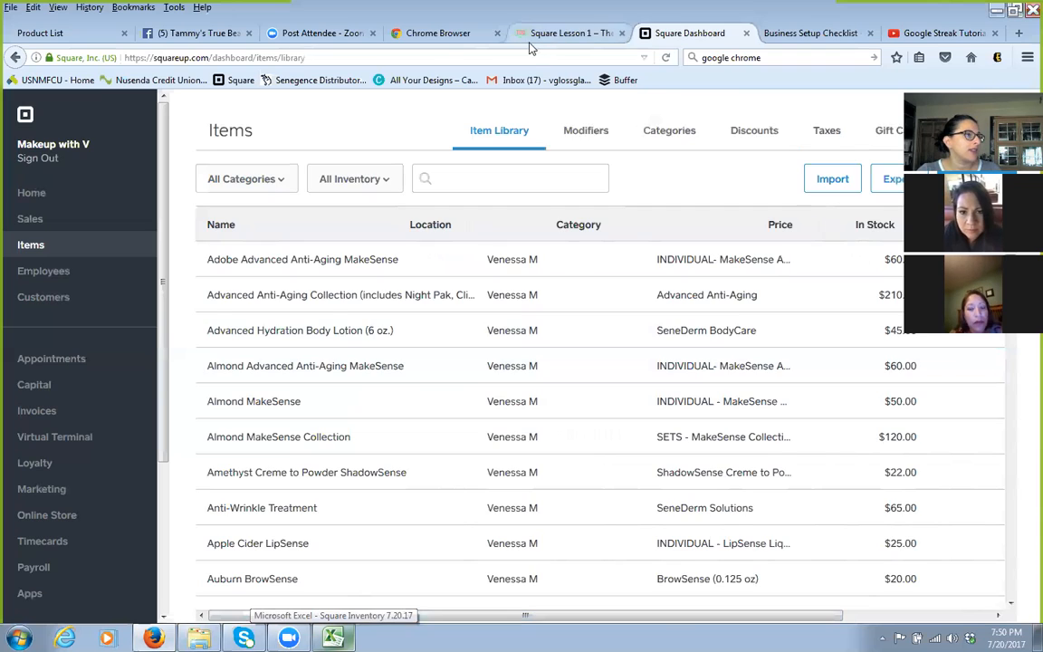
Open the Square Lesson 1 page and skim Video 2 around 10:00 to 10:56 for the part on saving and importing the CSV file.
left_click(550, 36)
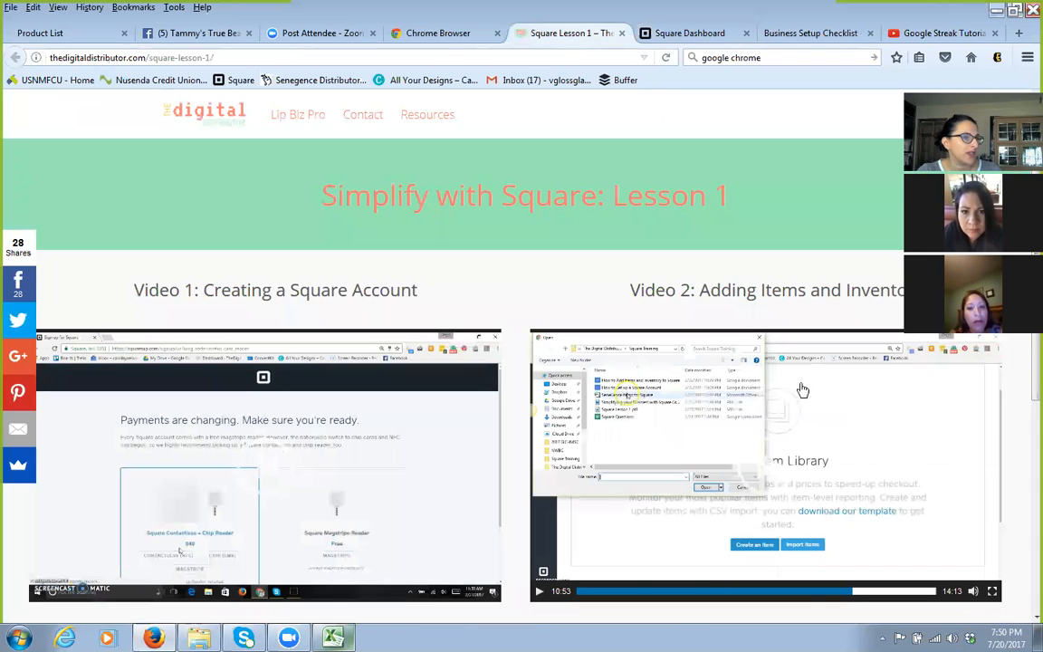
left_click(833, 592)
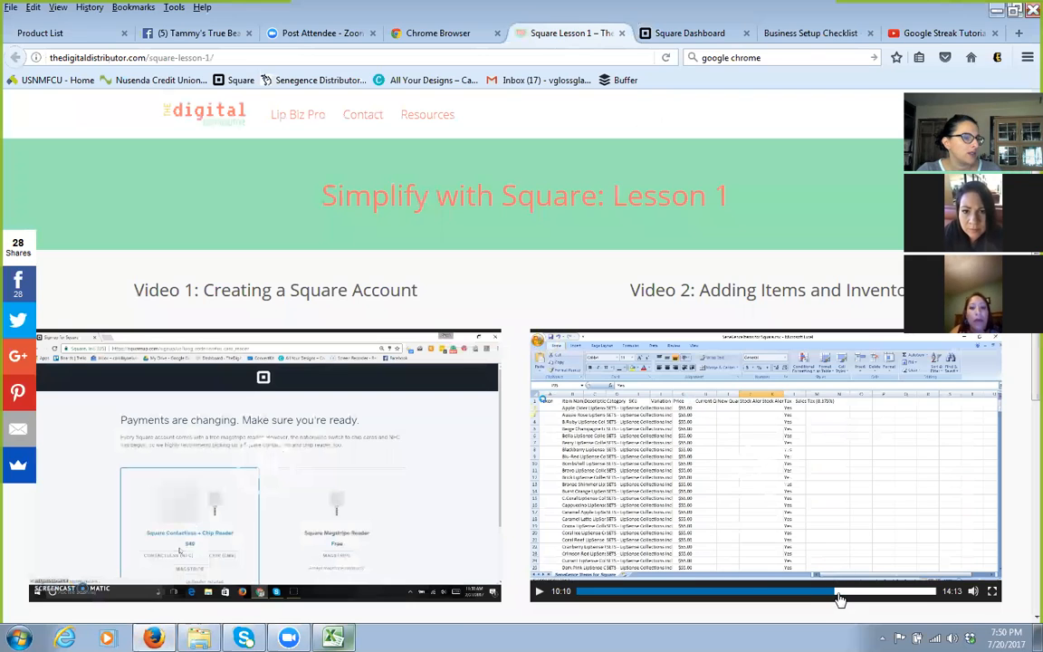
left_click(840, 594)
left_click(842, 593)
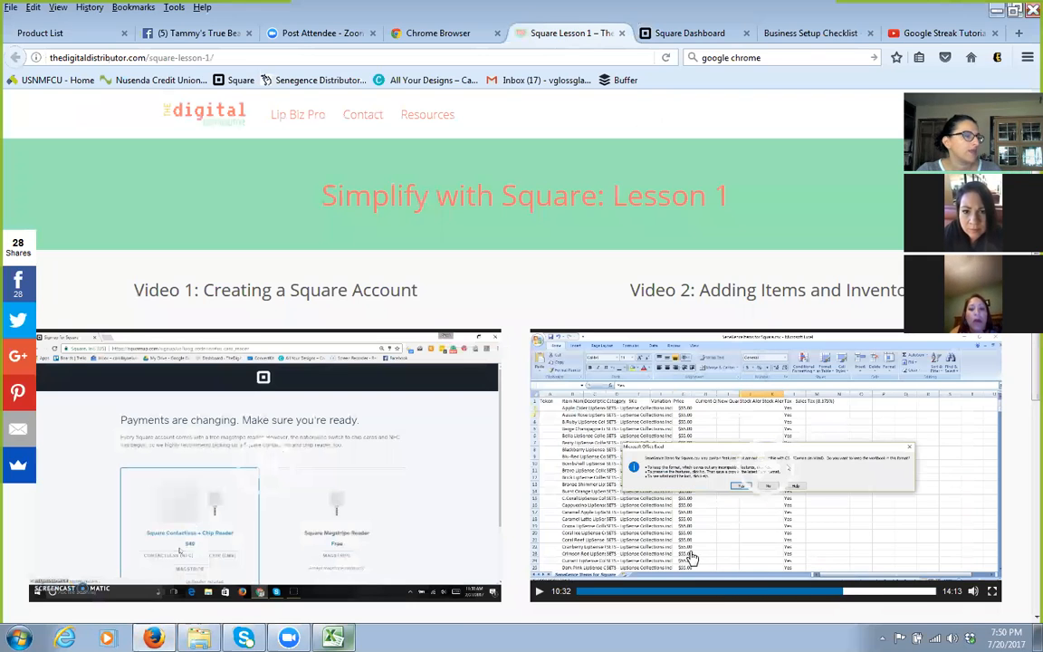
scroll(412, 472, "down", 5)
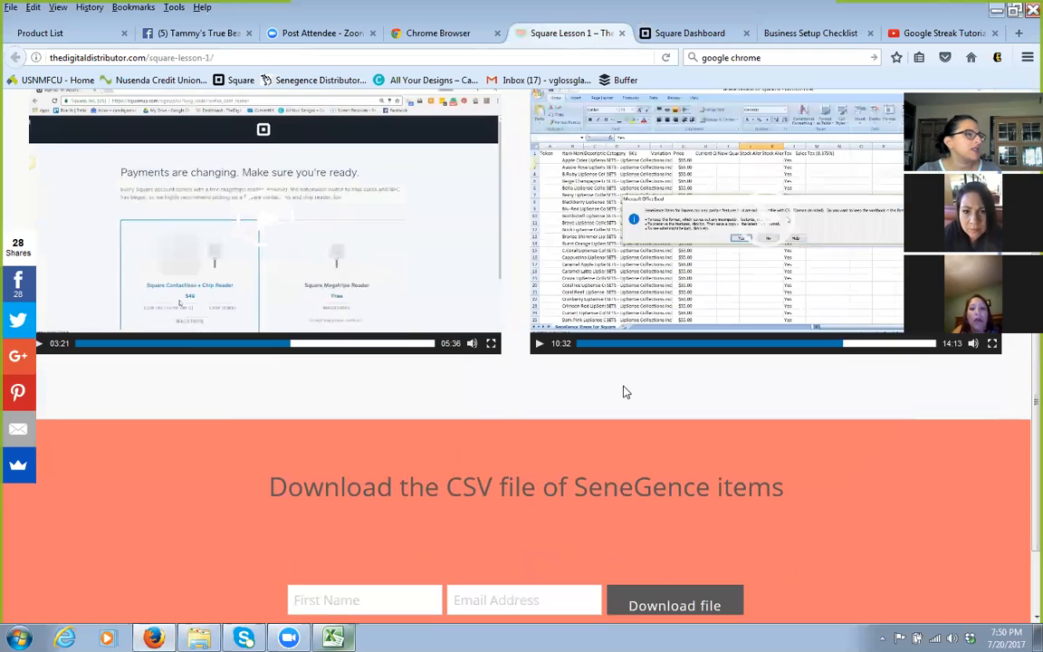
scroll(831, 463, "up", 3)
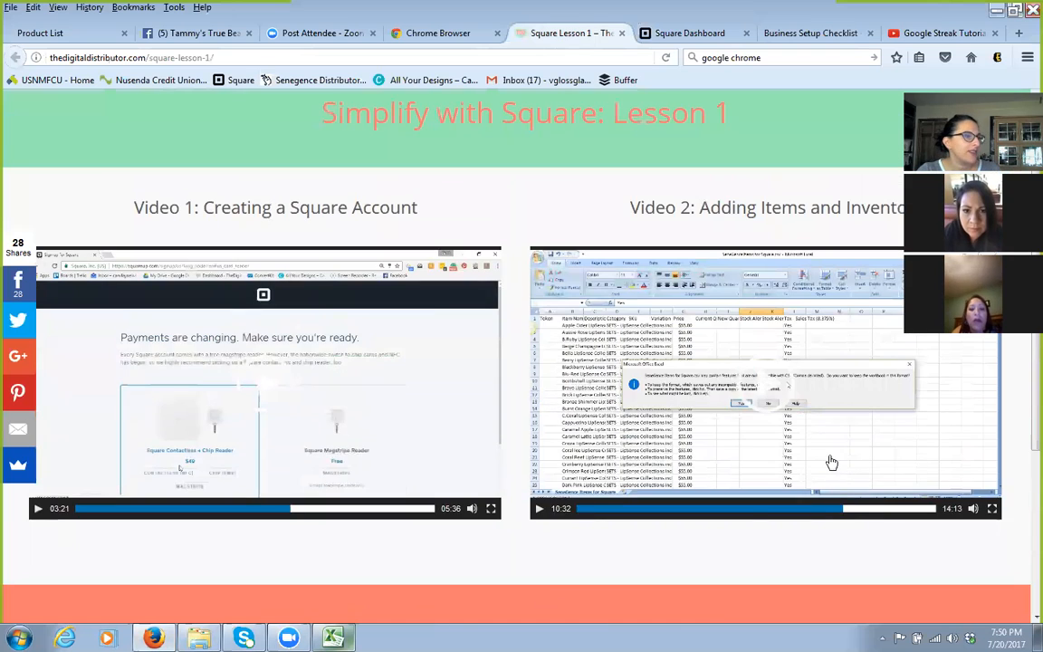
left_click(831, 508)
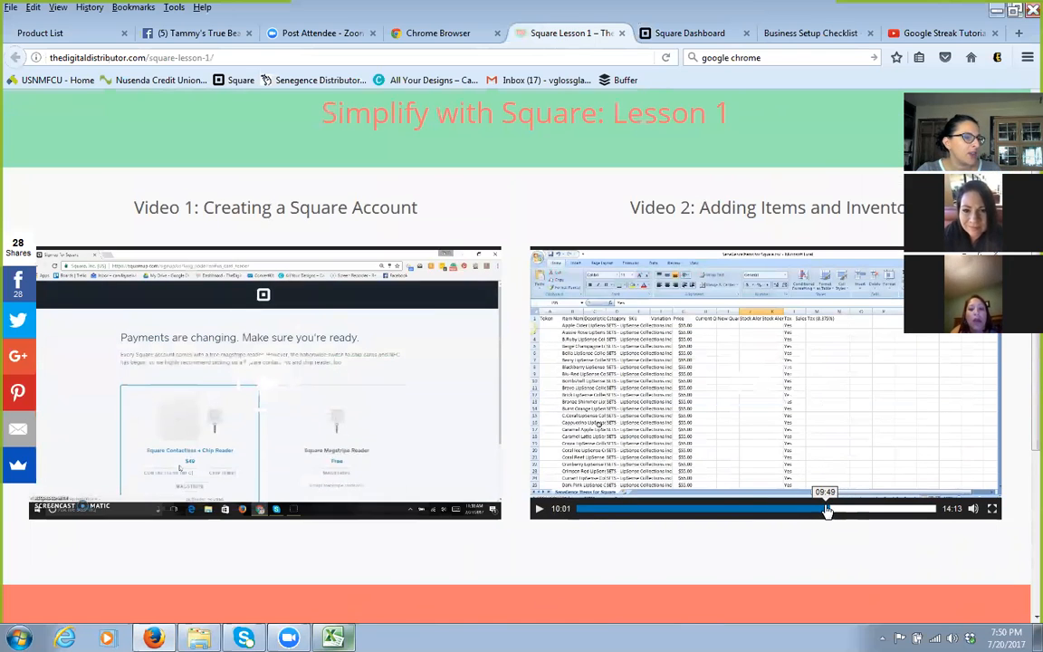
left_click(824, 510)
left_click(833, 510)
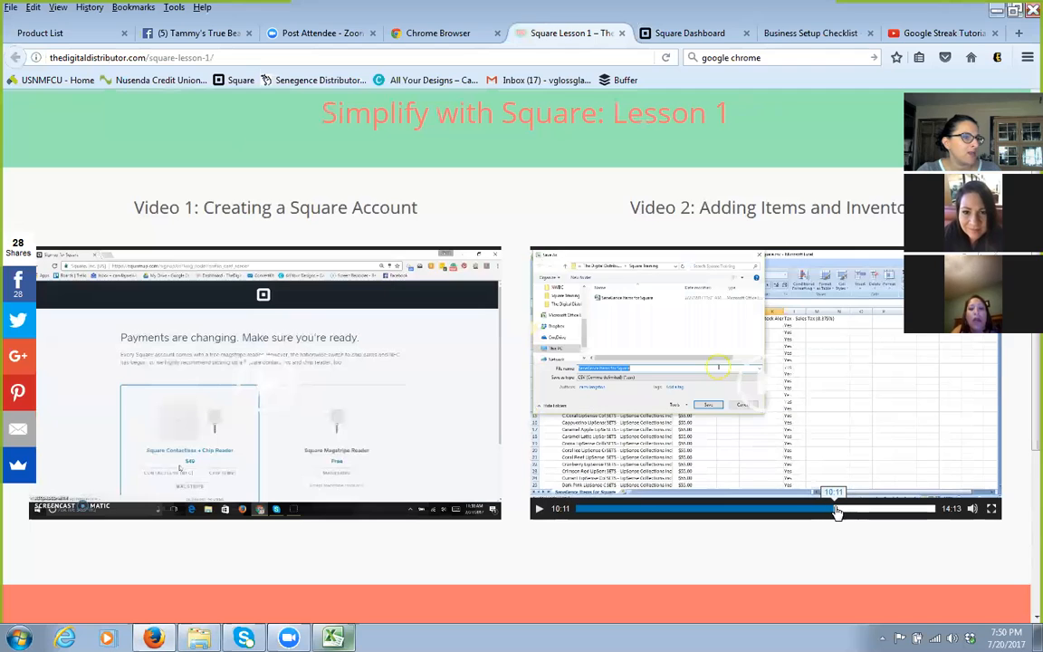
left_click(841, 511)
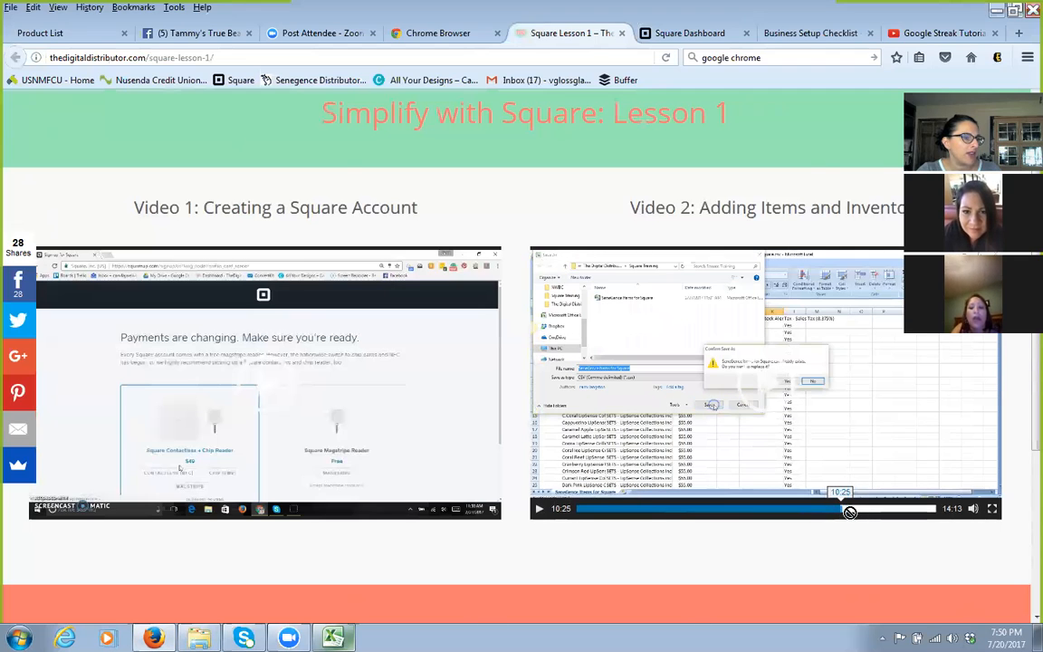
left_click(852, 512)
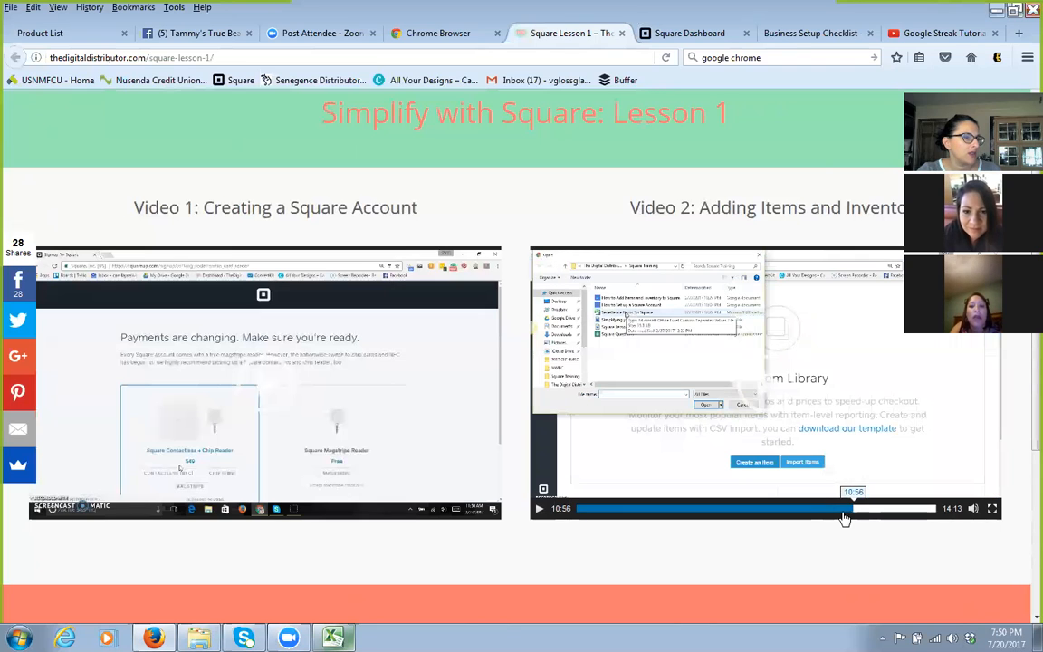
left_click_drag(852, 512, 412, 34)
Switch to the inventory sheet in Excel and examine the tax rate in the sales tax header in cell L1.
left_click(697, 33)
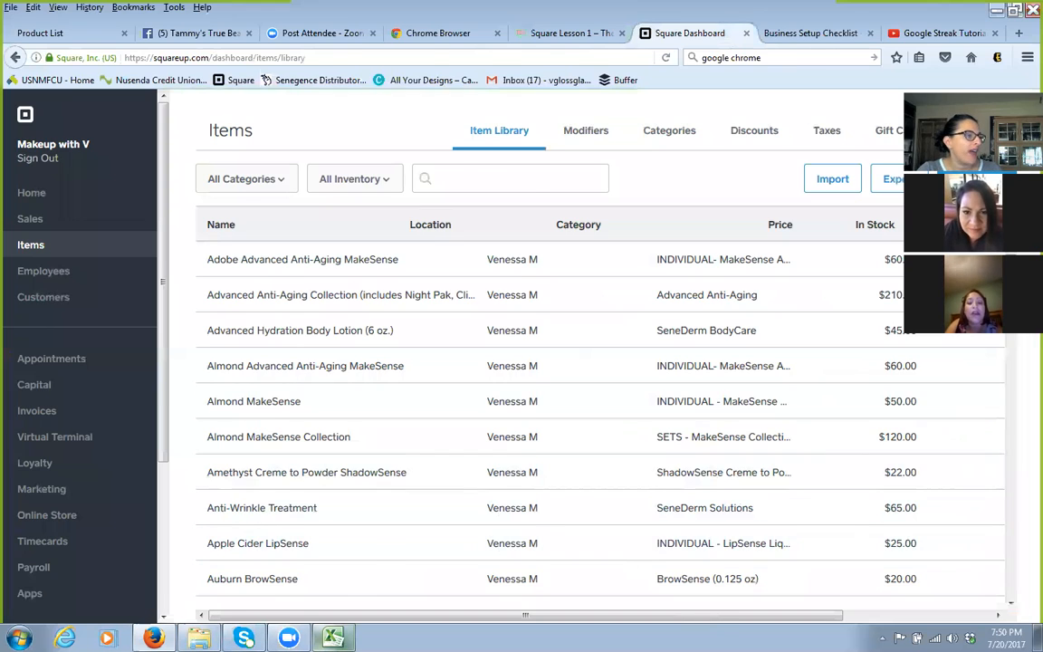
key("alt+Tab")
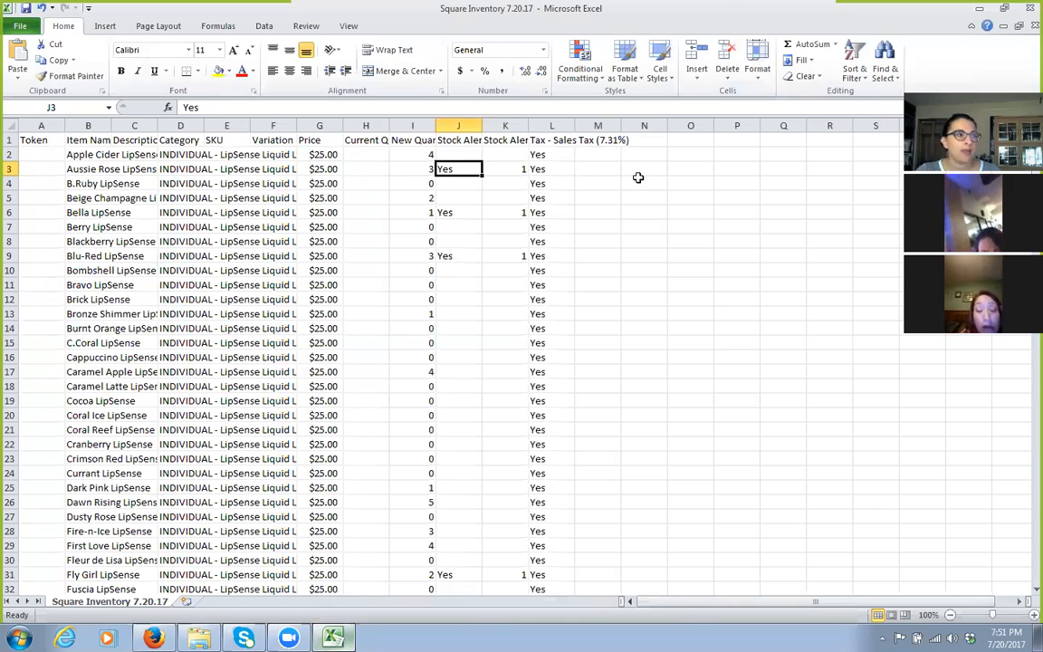
left_click(556, 142)
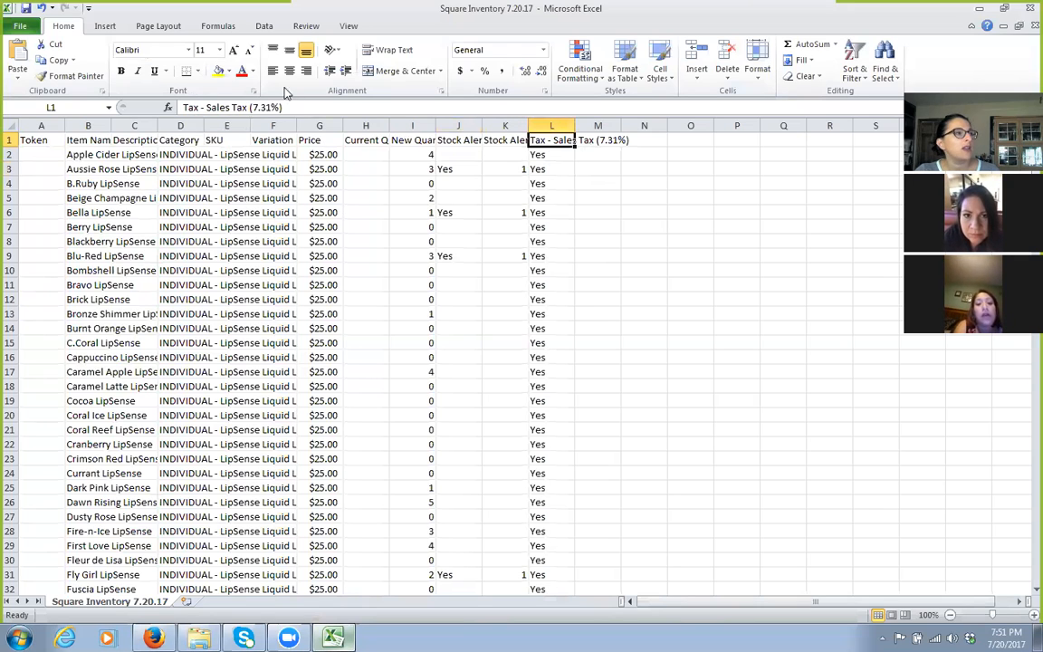
left_click_drag(282, 108, 252, 101)
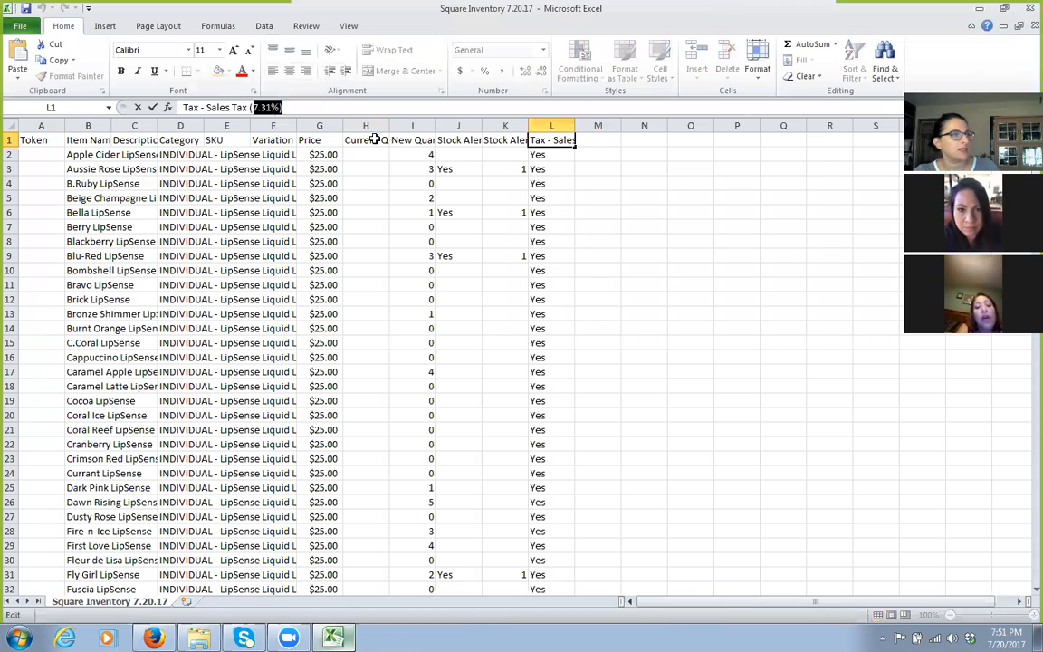
Examine the full headers of the current quantity, new quantity, stock alert enabled and stock alert count columns, H to K.
left_click(374, 139)
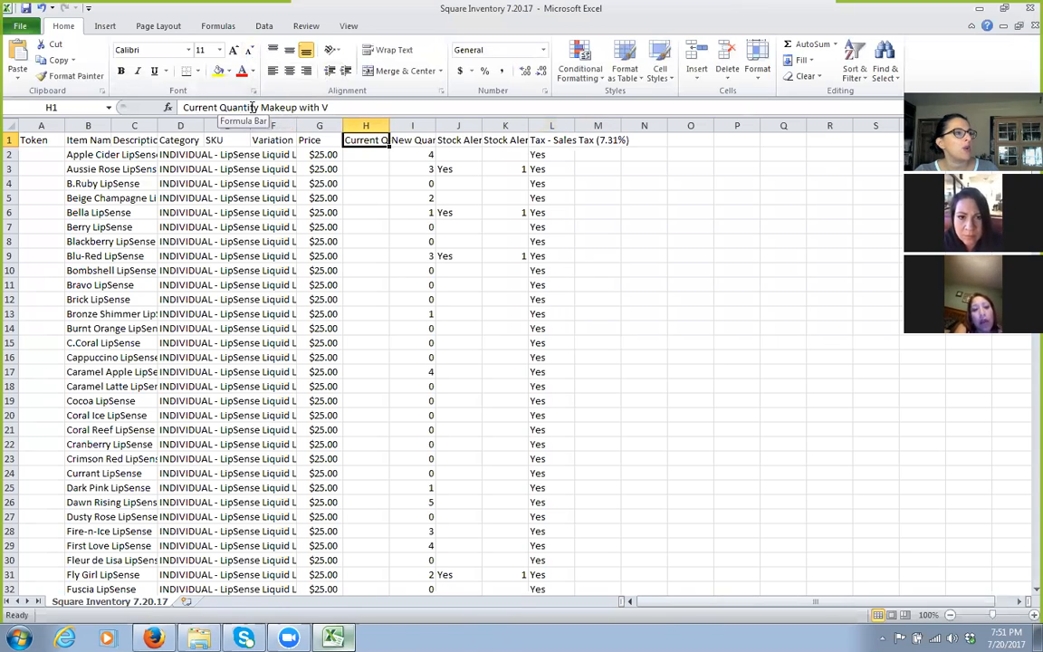
left_click_drag(269, 107, 330, 96)
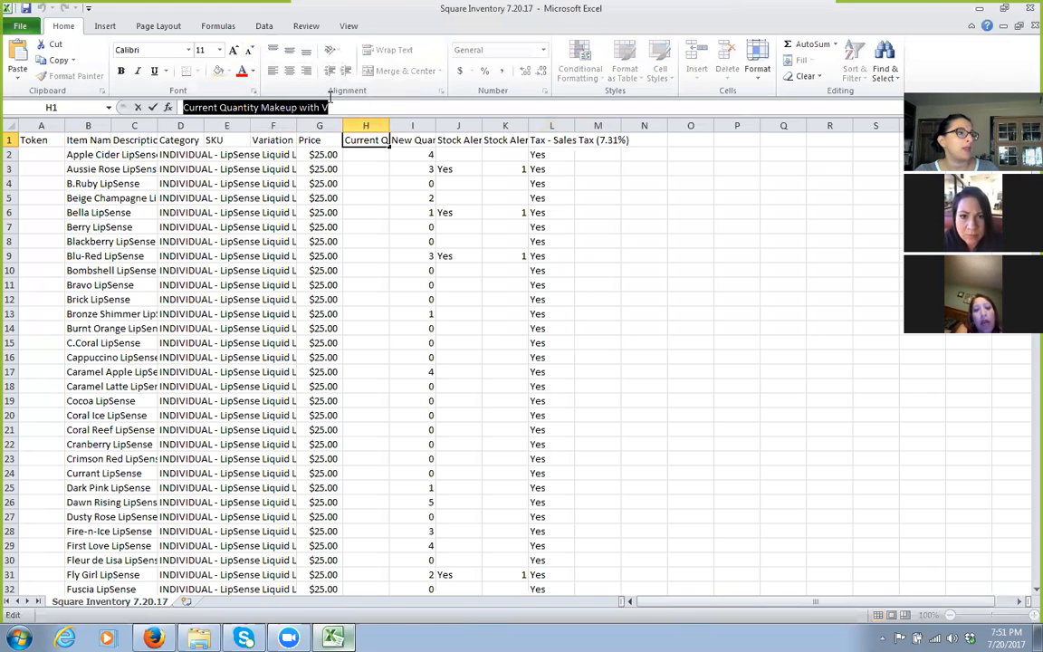
left_click(331, 107)
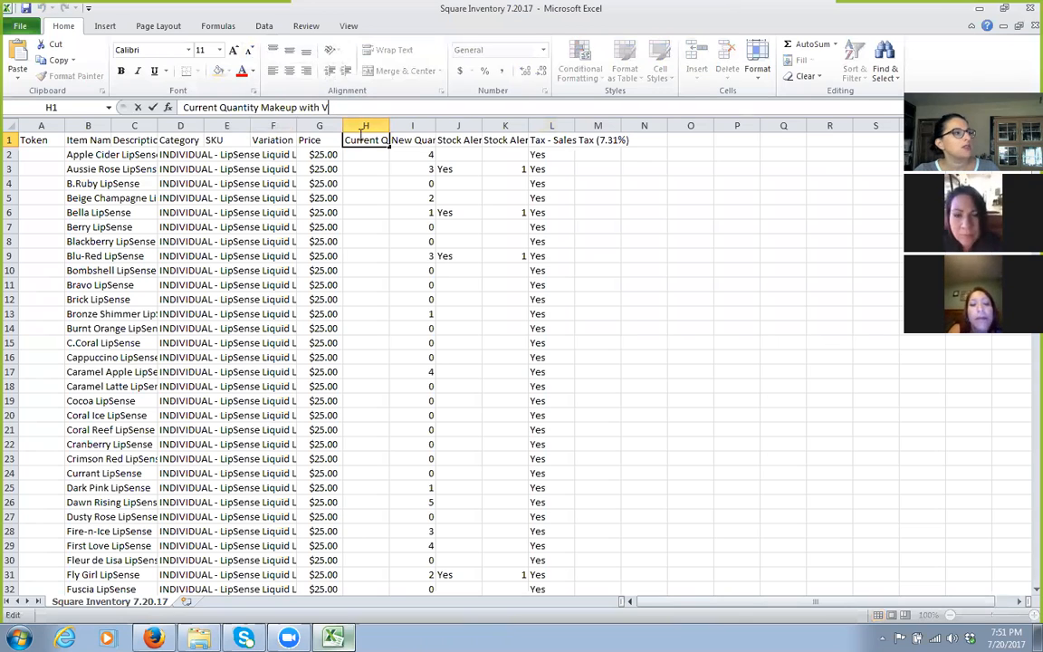
left_click(360, 124)
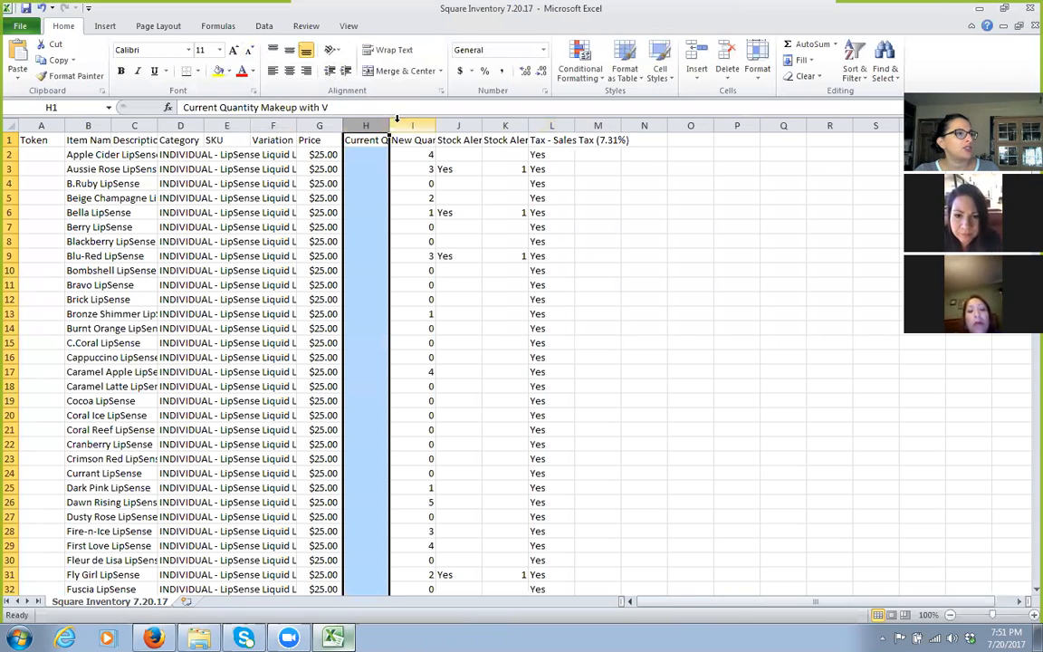
left_click(399, 124)
left_click(452, 125)
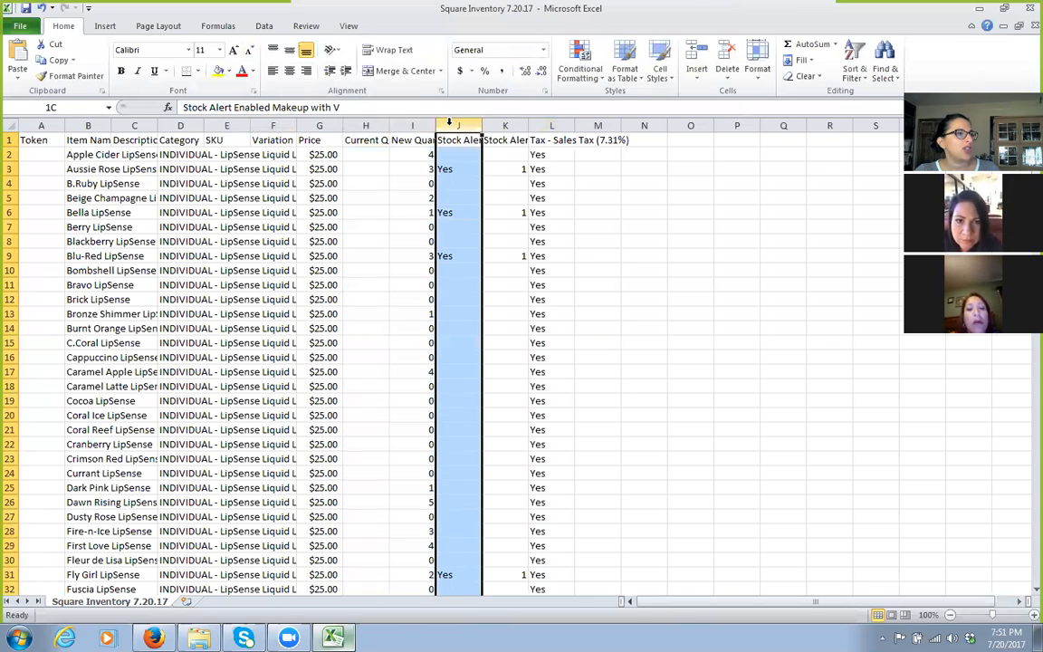
left_click(493, 125)
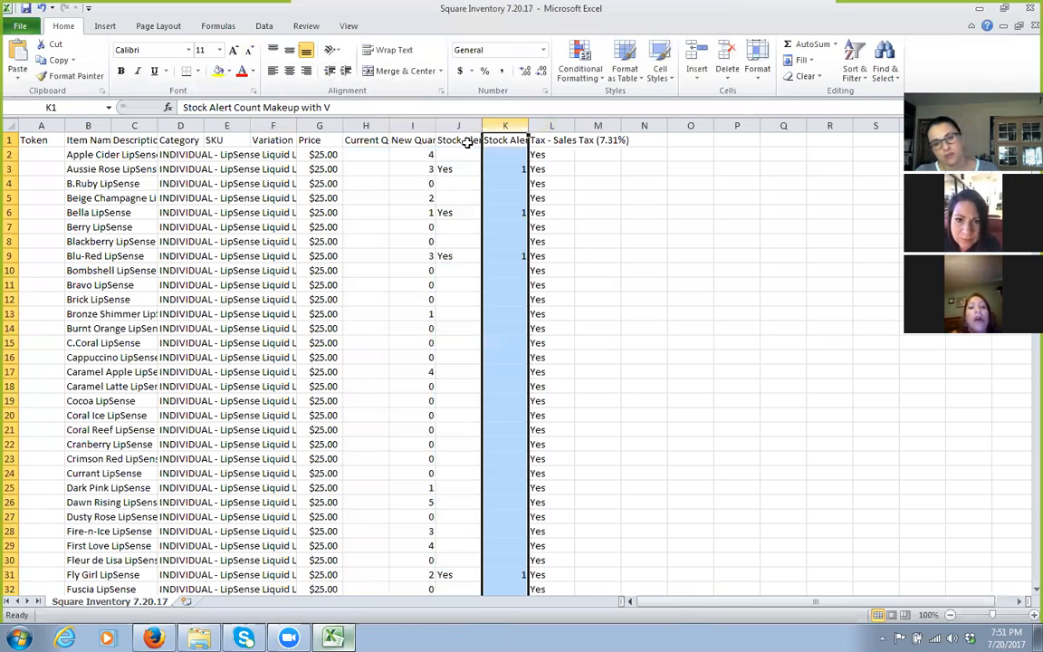
Save the inventory sheet in its current CSV format and again as Square Inventory 7.20.17 in CSV (MS-DOS) format, replacing the existing file.
left_click(27, 8)
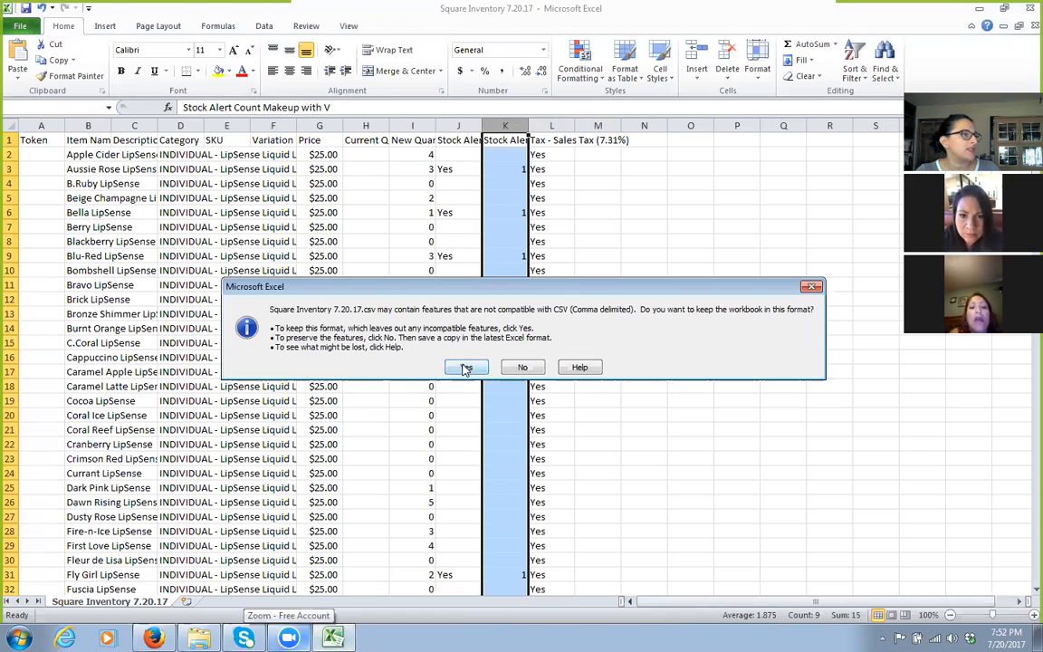
left_click(465, 367)
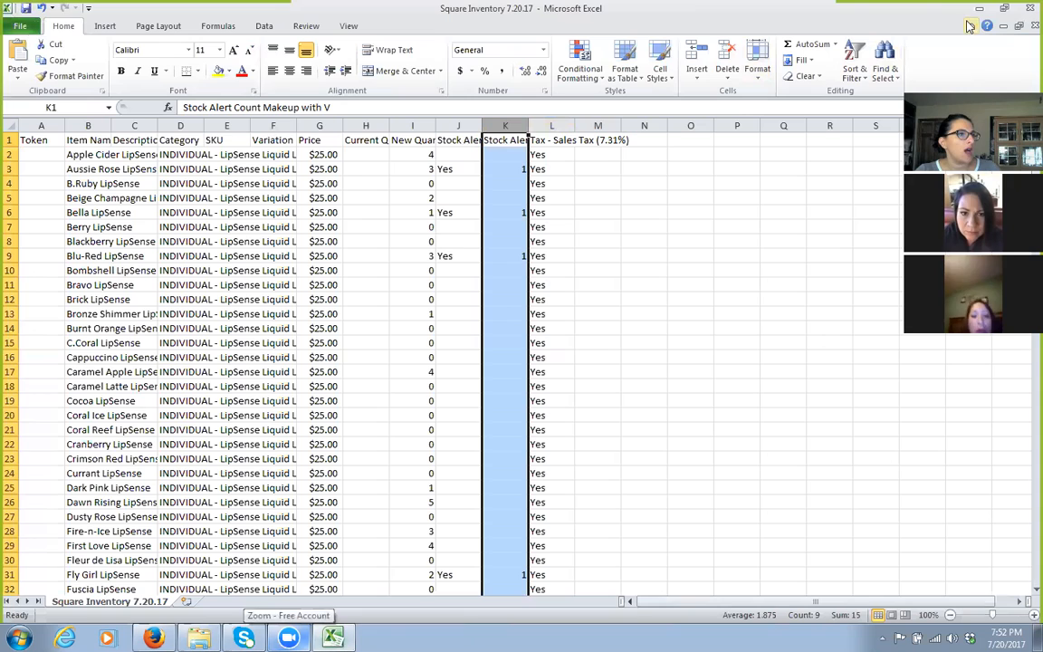
left_click(25, 7)
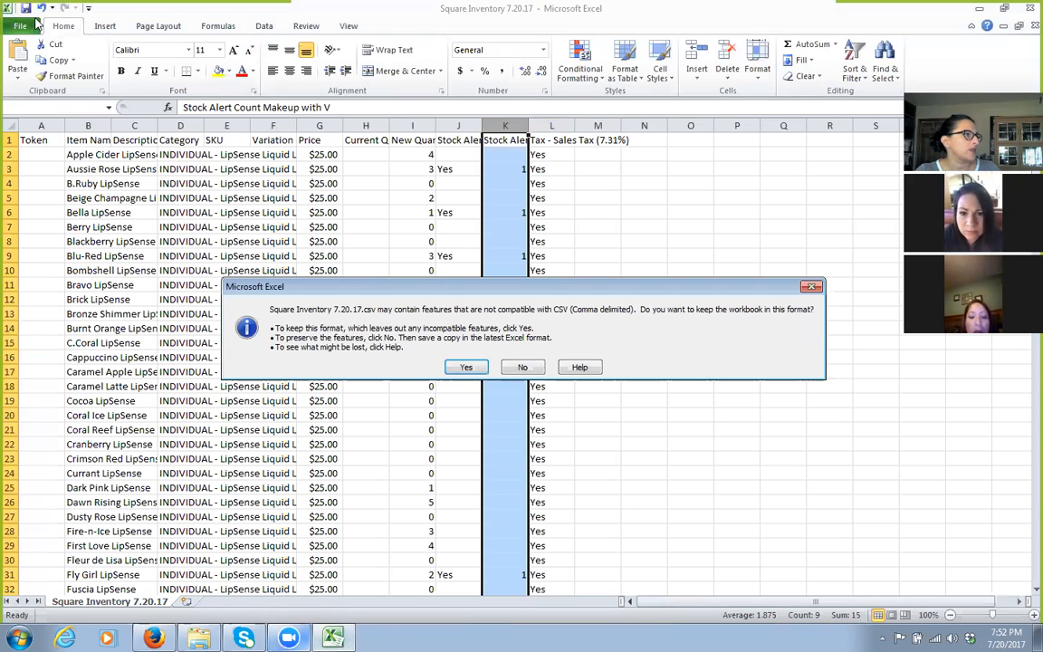
left_click(525, 367)
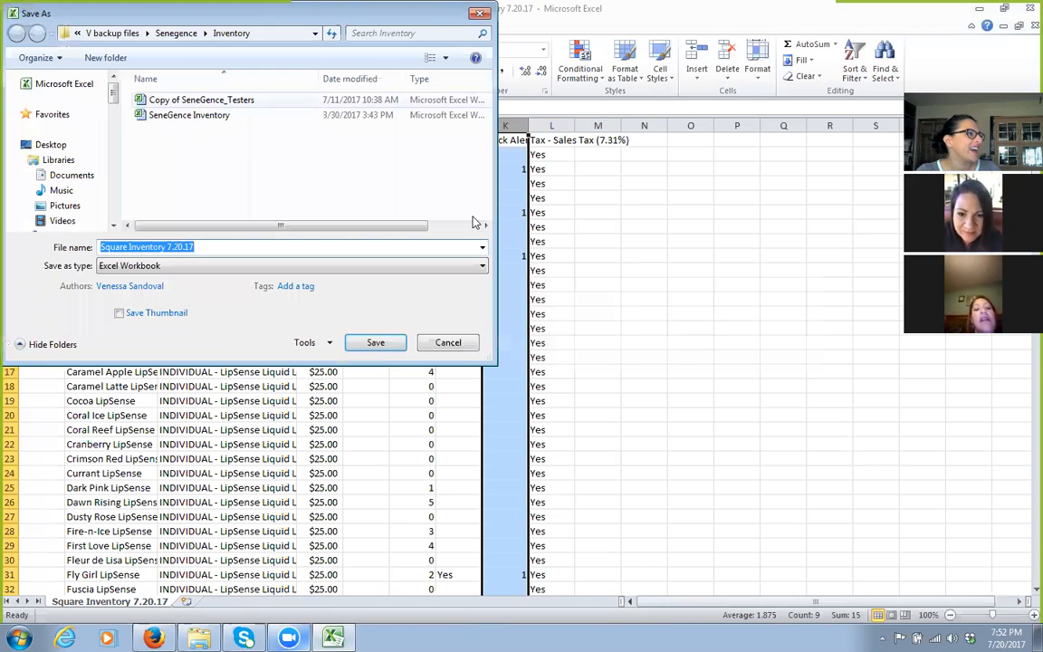
left_click(481, 268)
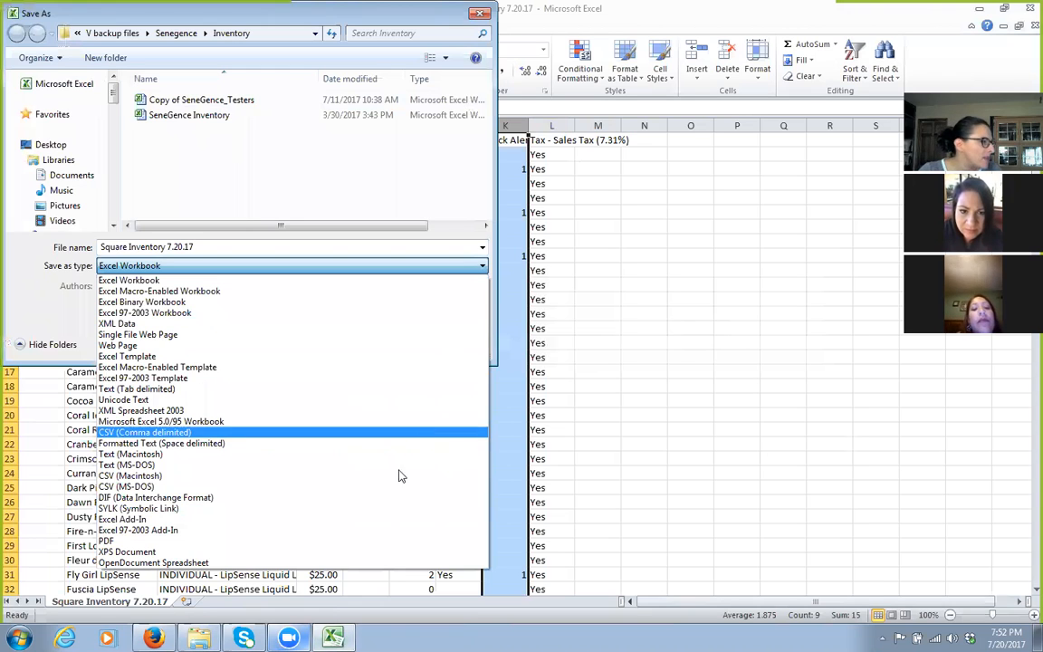
left_click(299, 489)
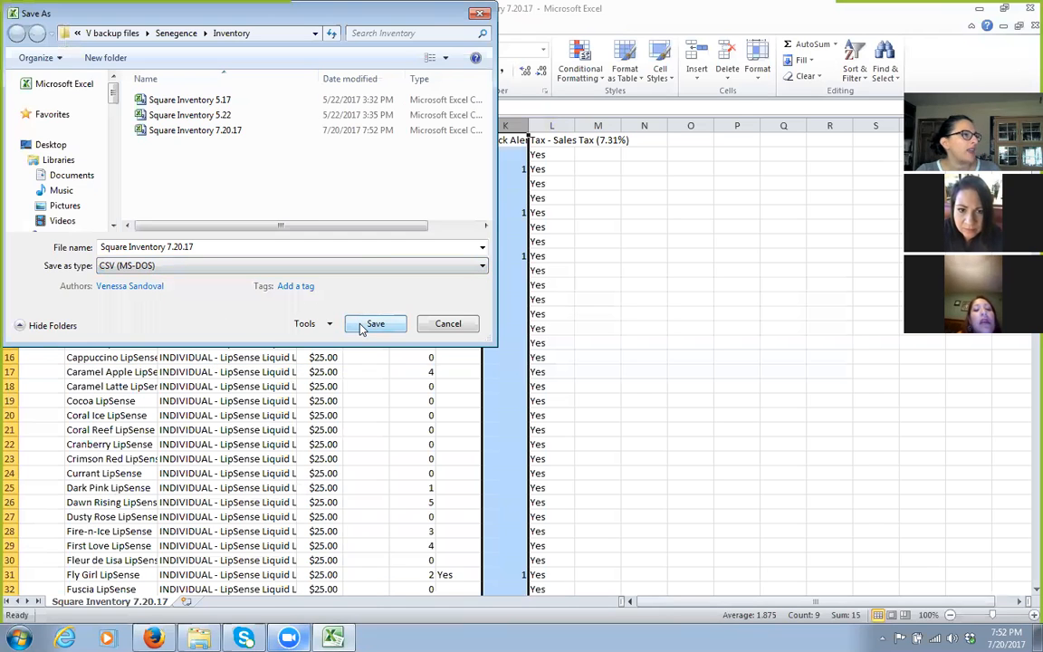
left_click(371, 325)
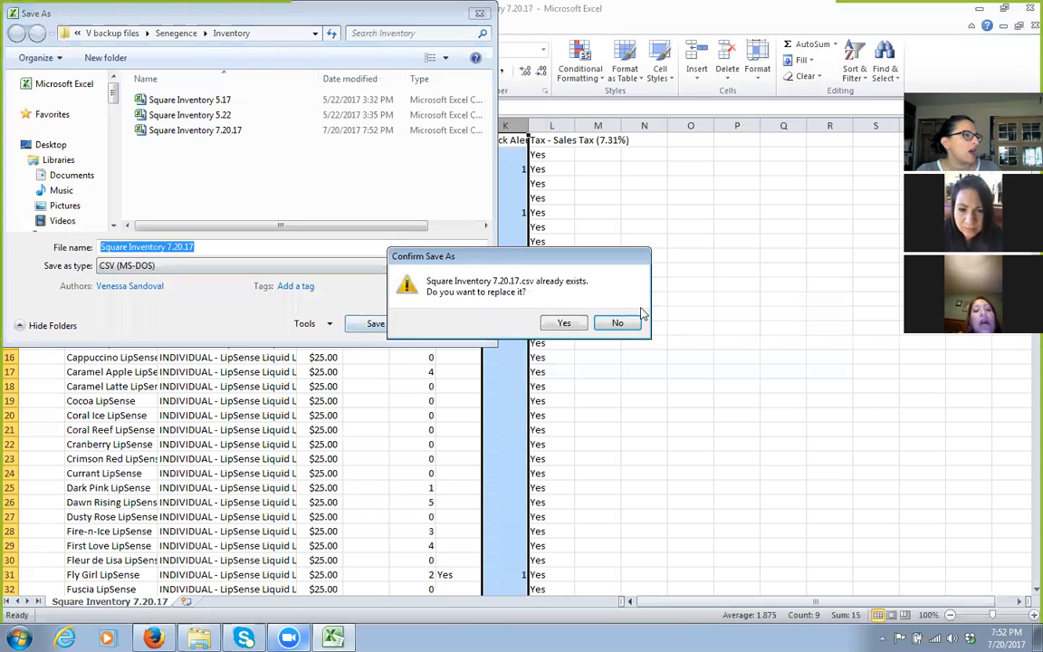
left_click(564, 324)
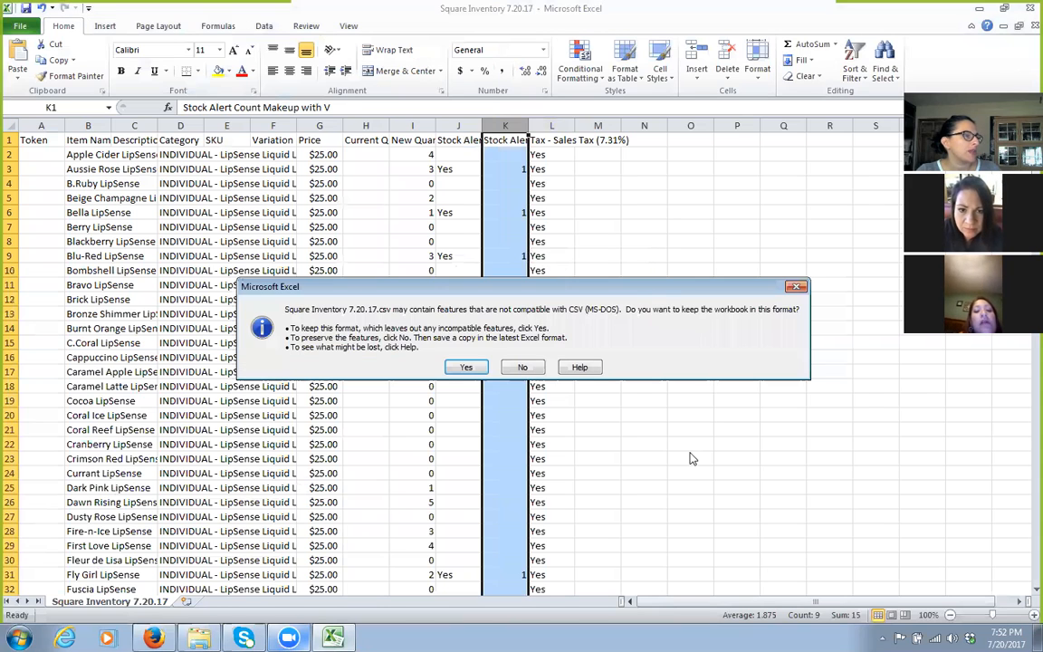
left_click(465, 368)
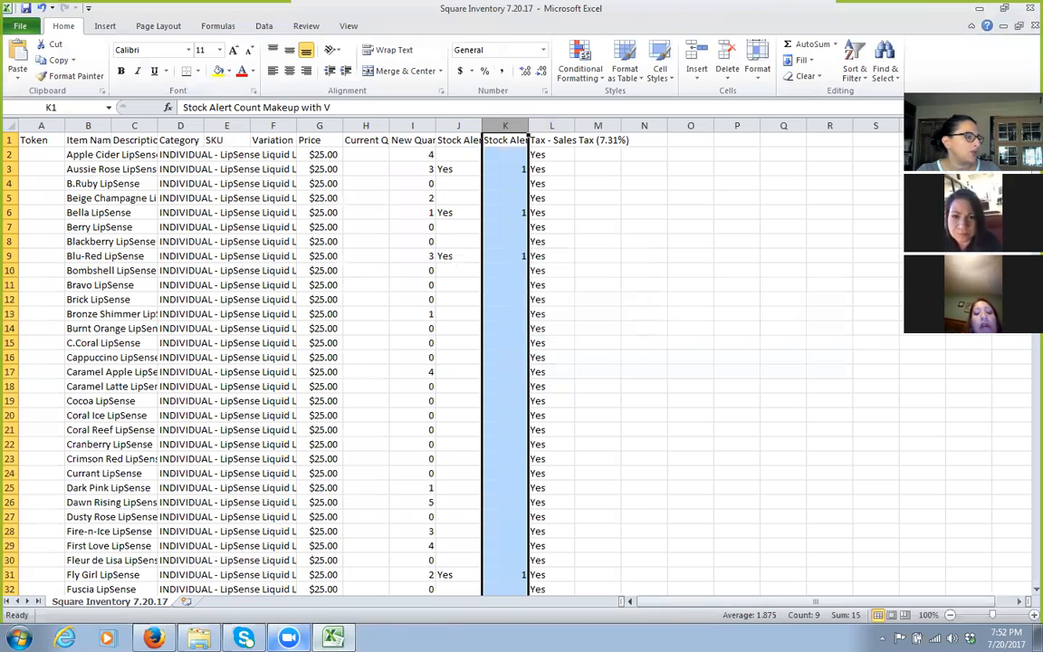
Switch to the Square Dashboard and start an item import that replaces the item library.
key("alt+Tab")
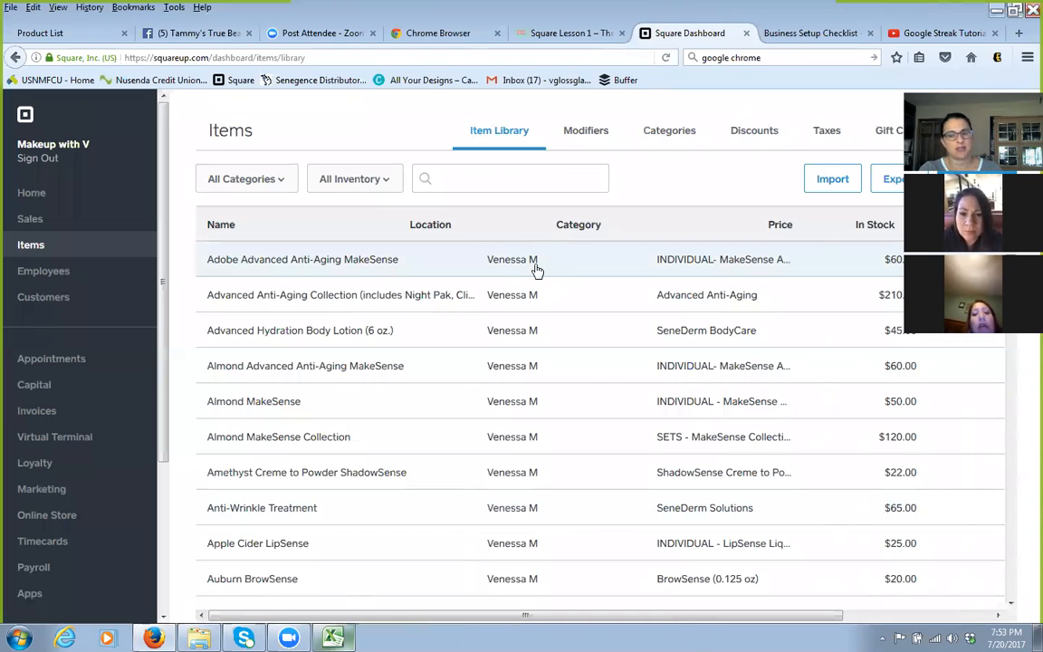
left_click(834, 189)
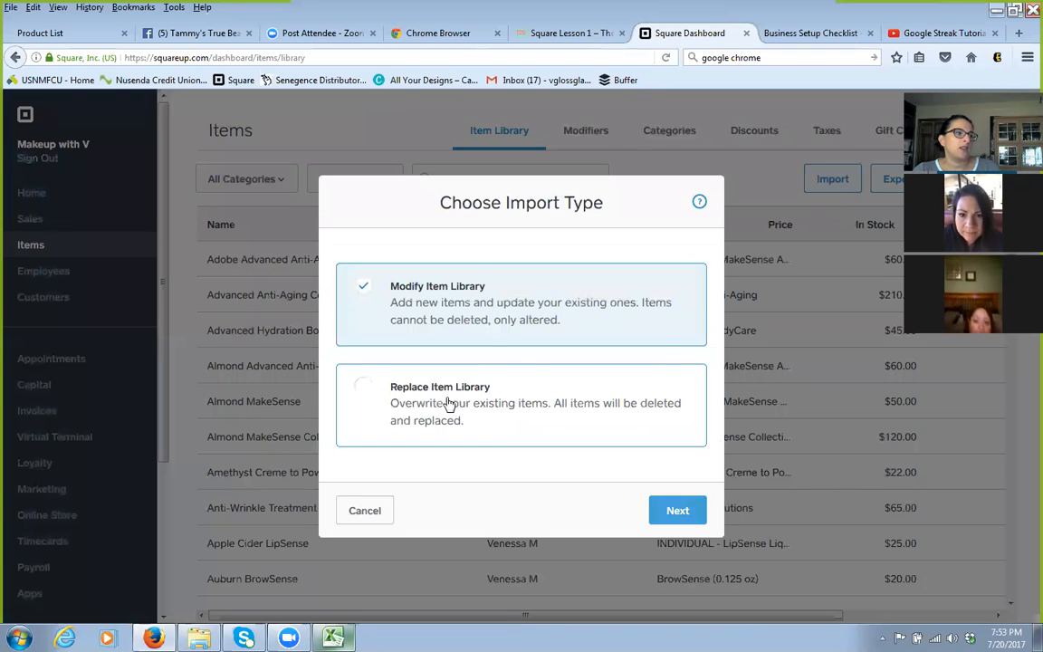
left_click(449, 404)
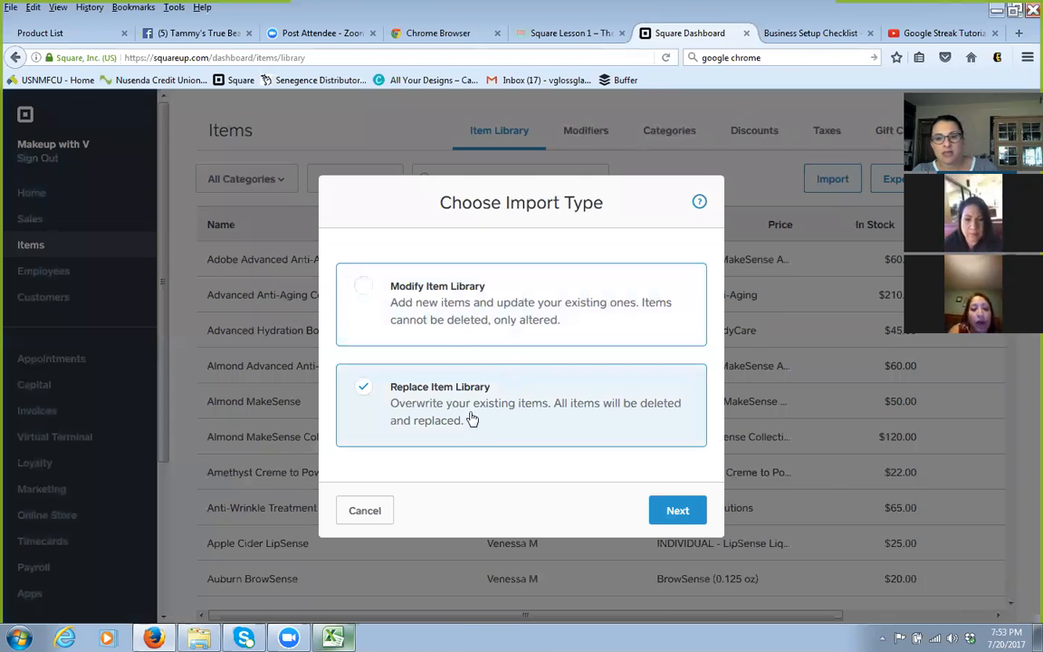
left_click(677, 513)
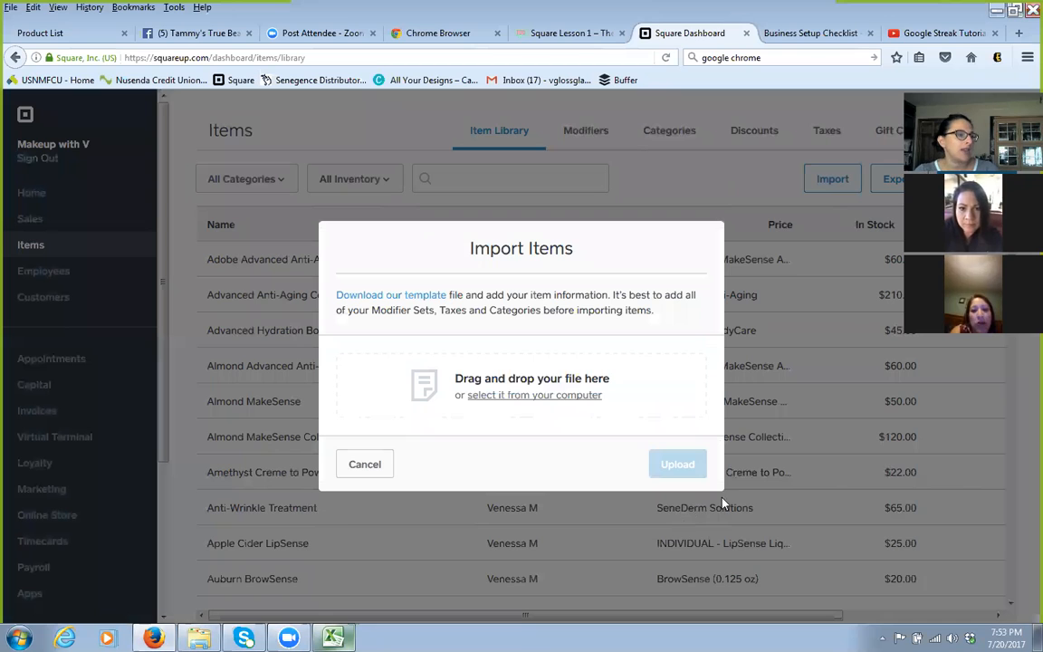
Upload Square Inventory 7.20.17.csv from the Inventory folder as the import file.
left_click(519, 396)
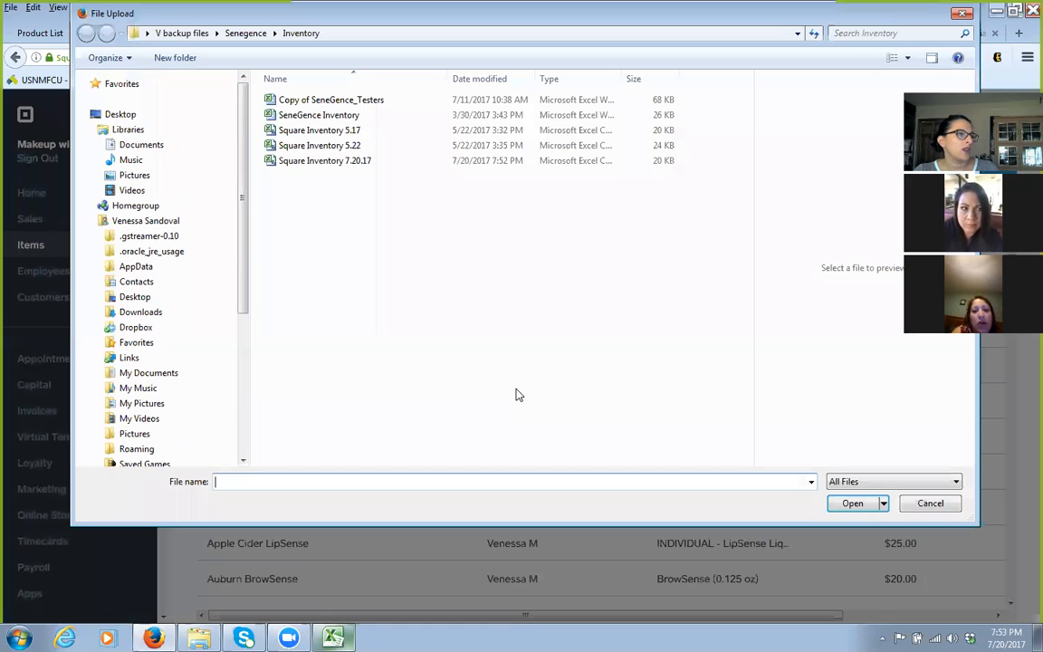
left_click(298, 162)
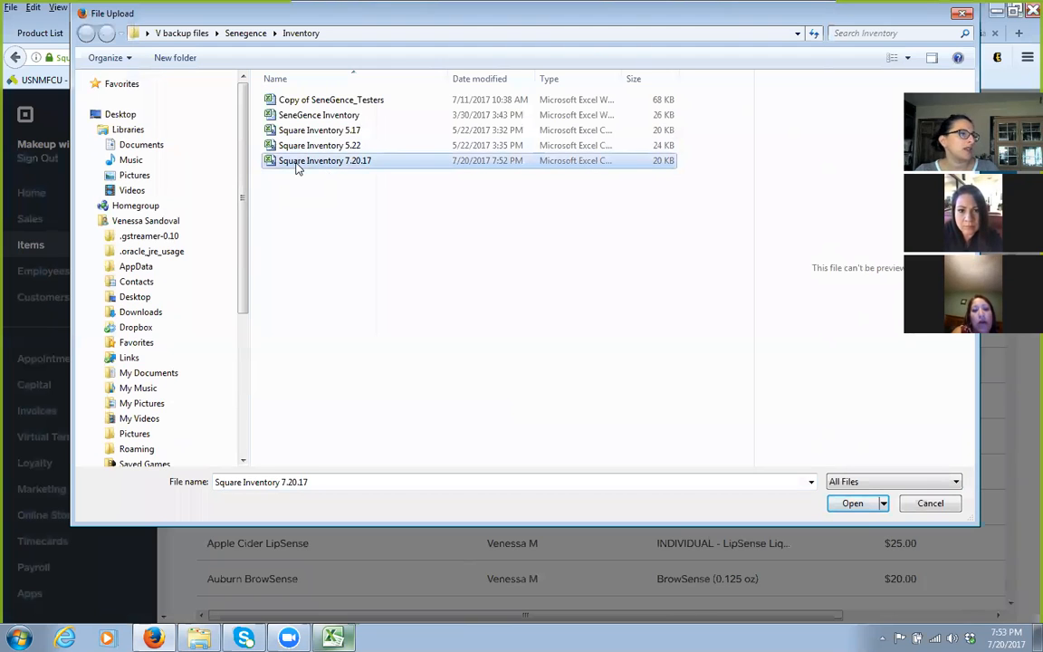
left_click(853, 503)
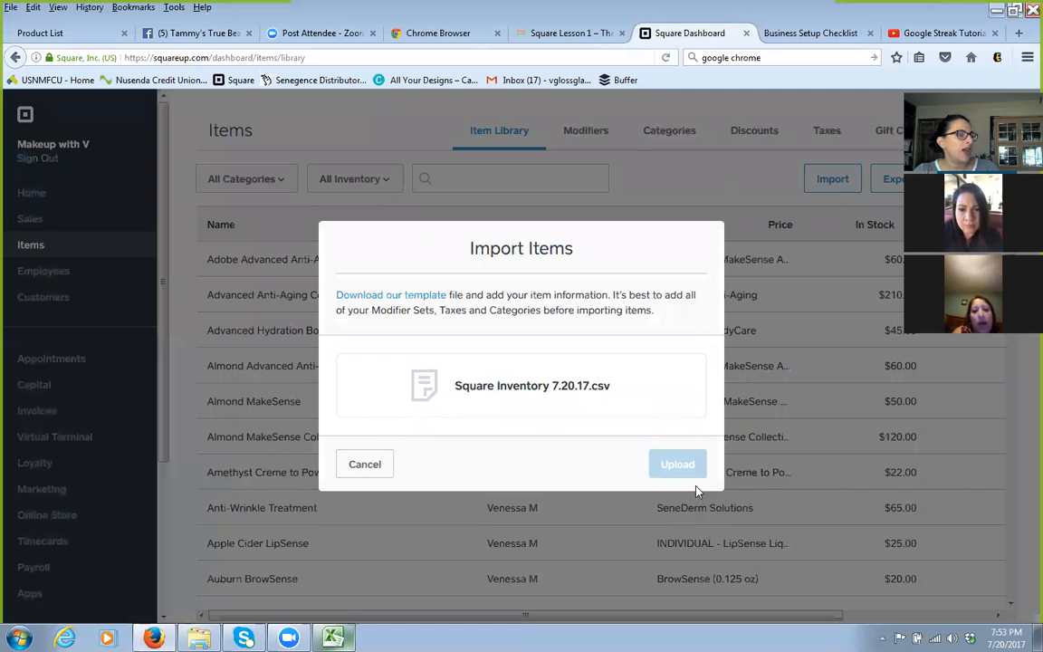
left_click(692, 464)
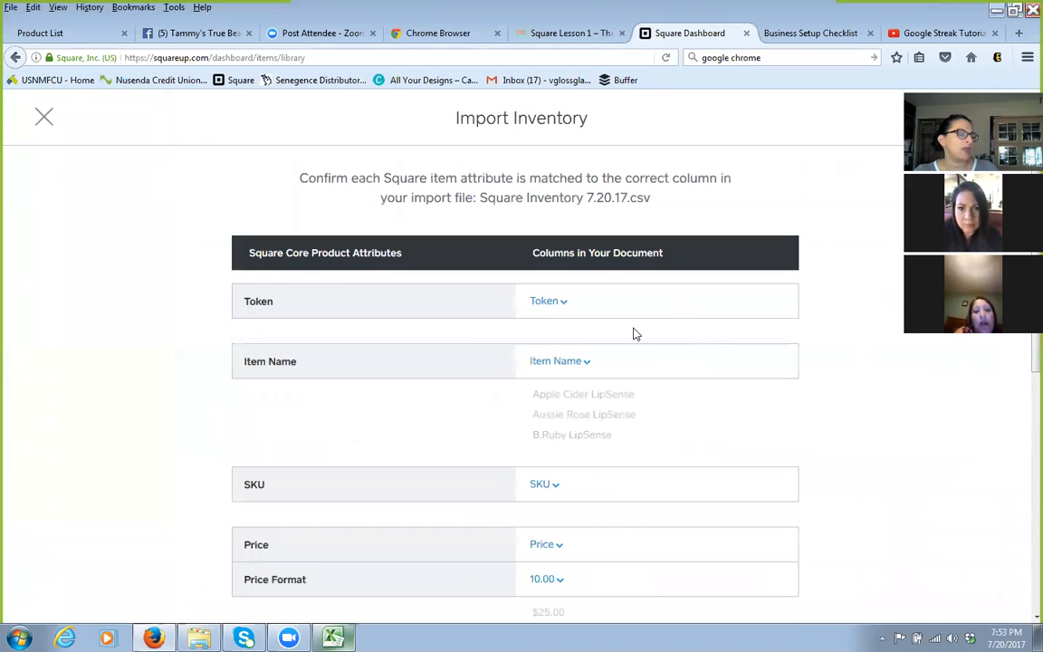
Match the New Quantity attribute to the New Quantity Makeup with V column of the import file.
scroll(634, 334, "down", 2)
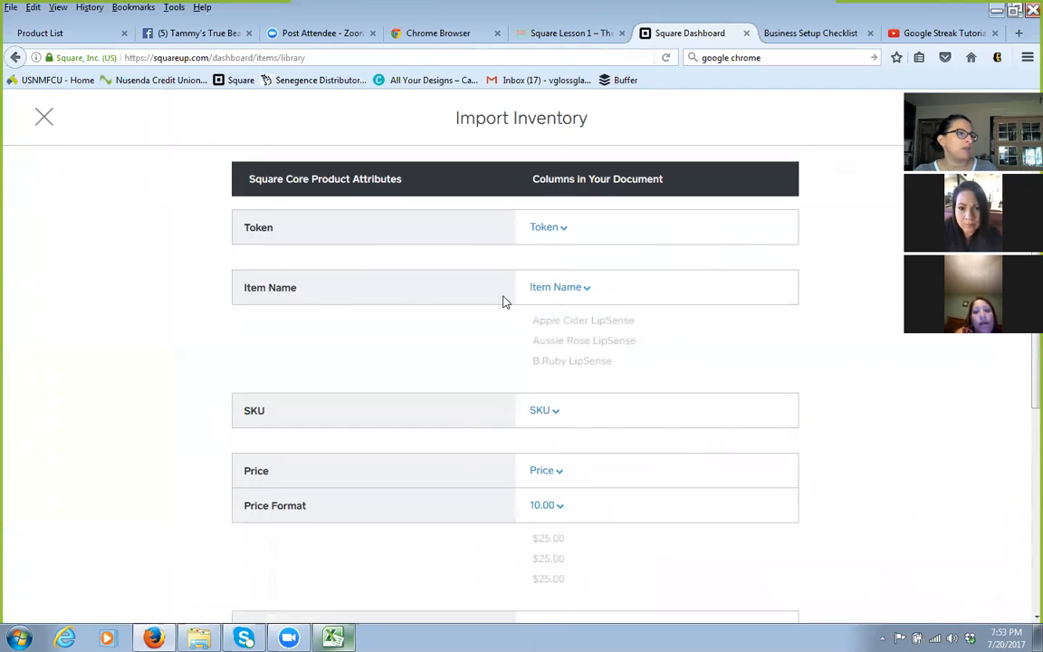
scroll(481, 409, "down", 6)
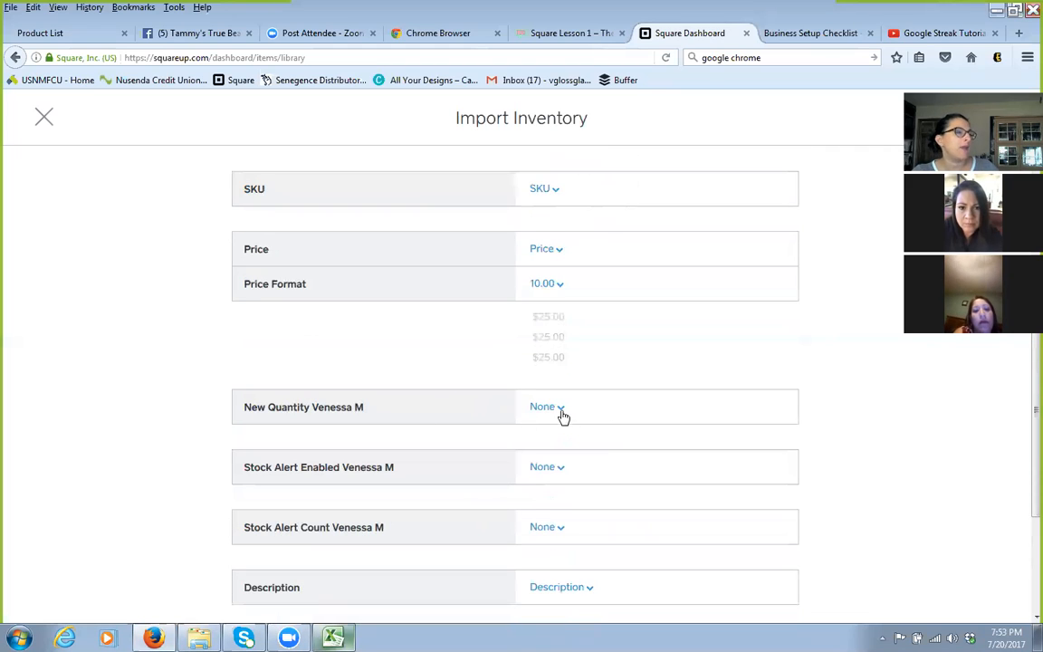
left_click(563, 416)
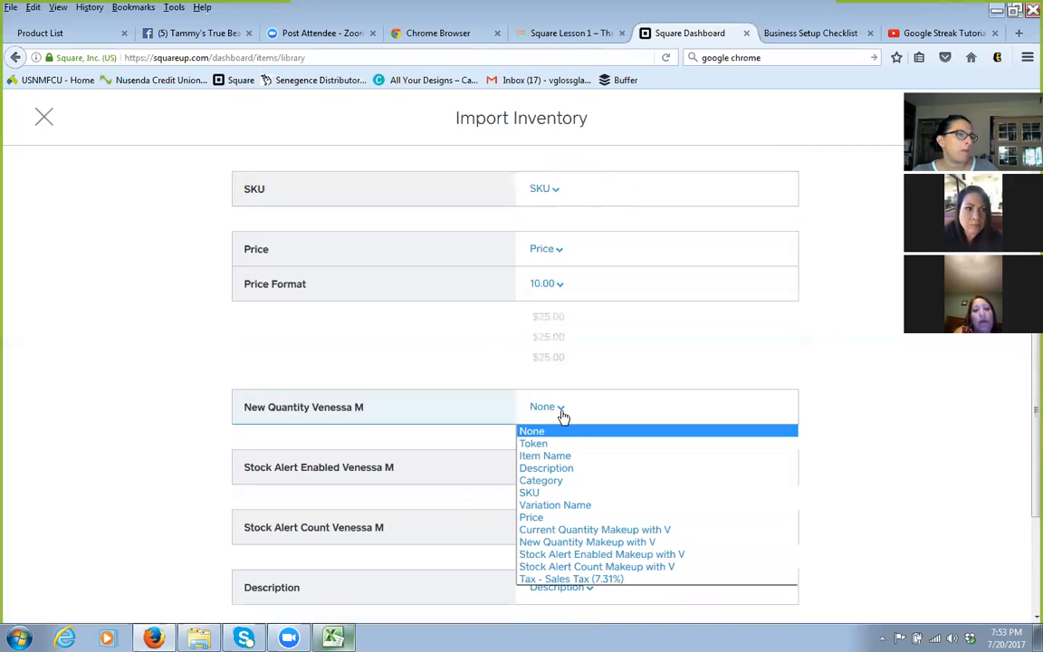
left_click(565, 542)
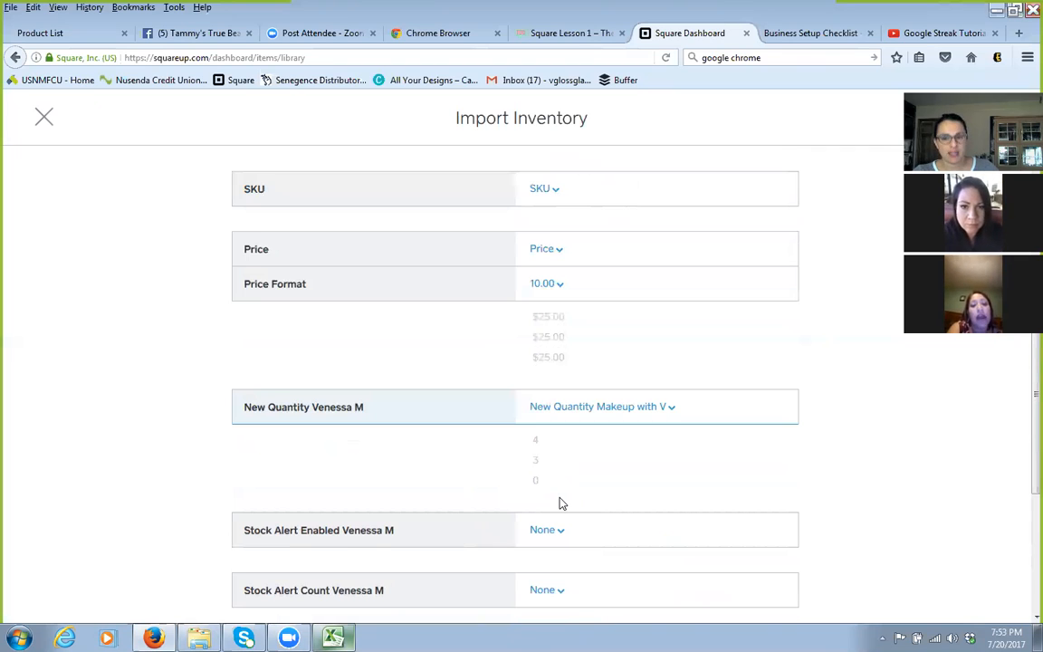
Match the stock alert attributes to the Stock Alert Enabled Makeup with V and Stock Alert Count Makeup with V columns.
scroll(561, 497, "down", 1)
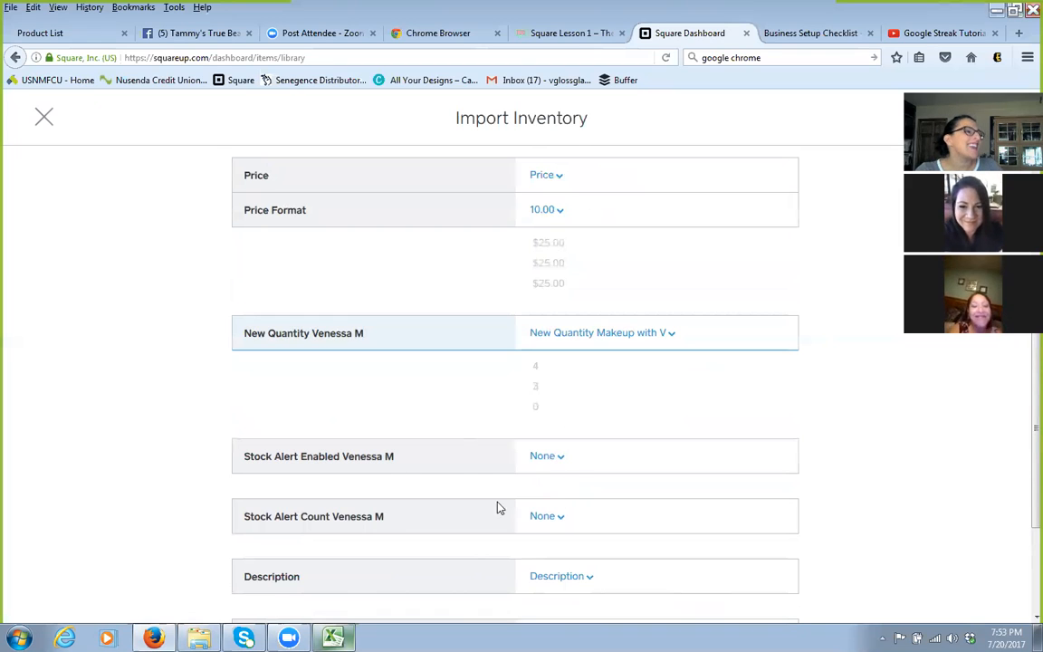
left_click(554, 458)
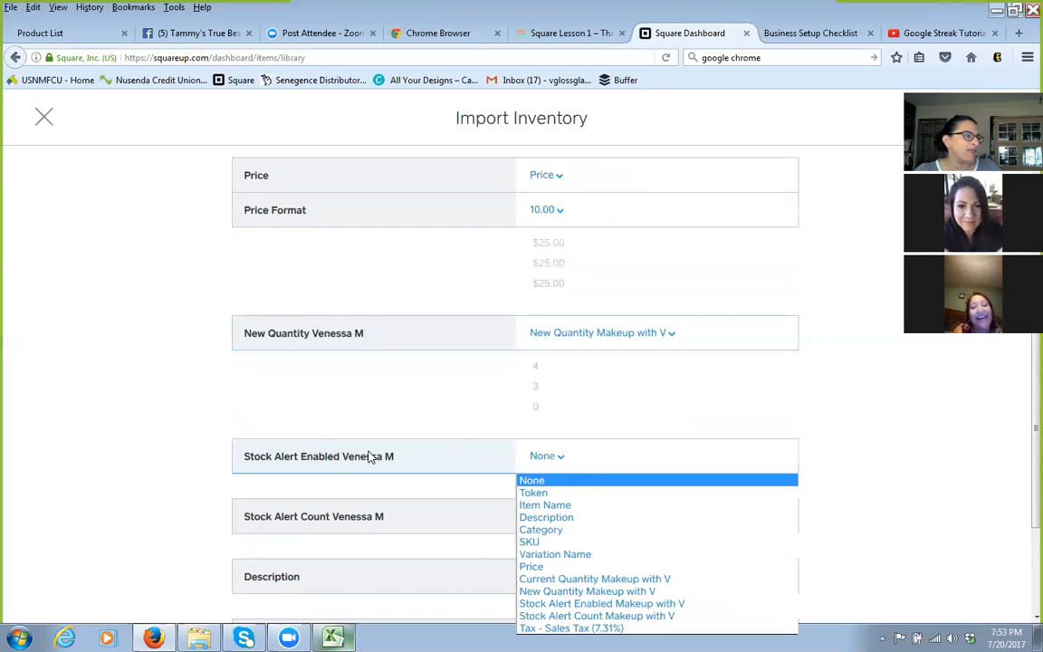
left_click(555, 602)
scroll(575, 457, "down", 1)
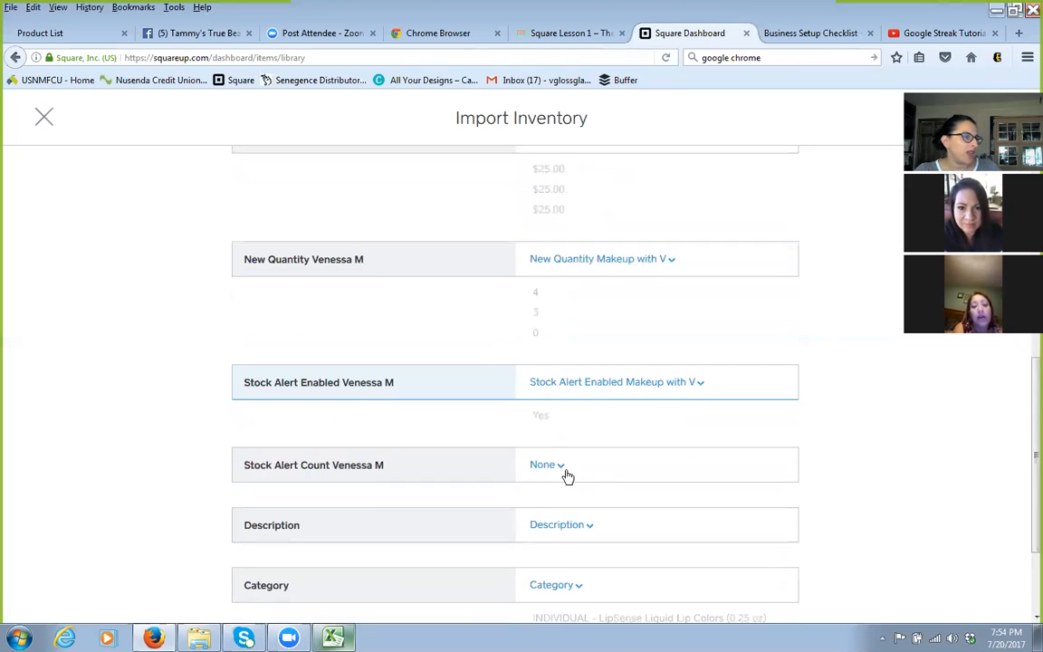
left_click(566, 474)
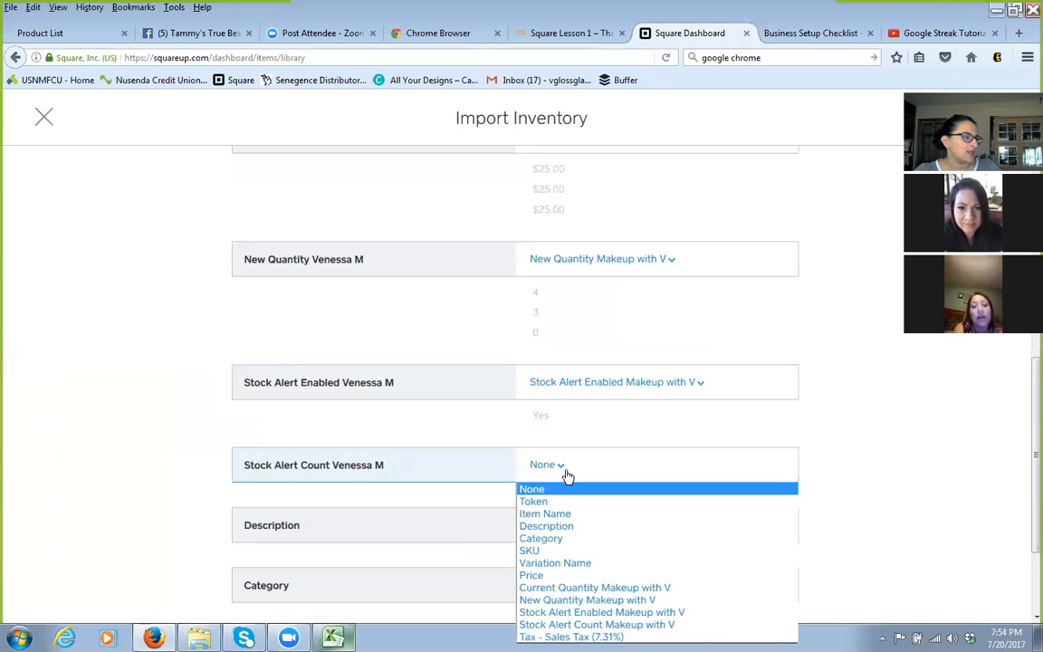
left_click(564, 624)
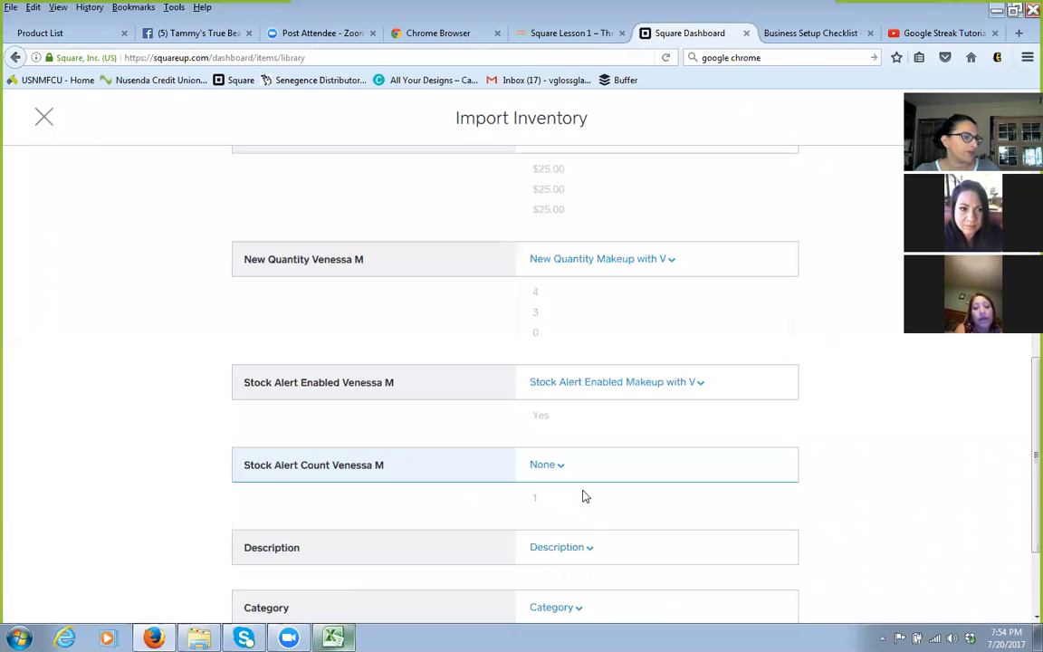
scroll(582, 493, "down", 2)
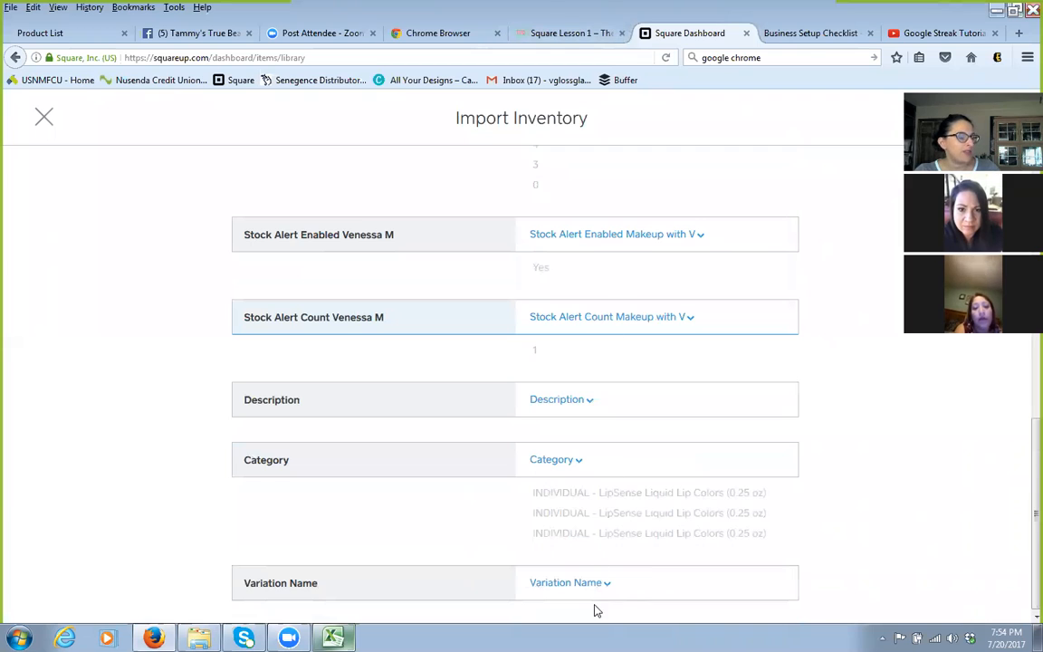
Return to the Item Library and examine the In Stock quantities of the listed items.
scroll(591, 378, "up", 3)
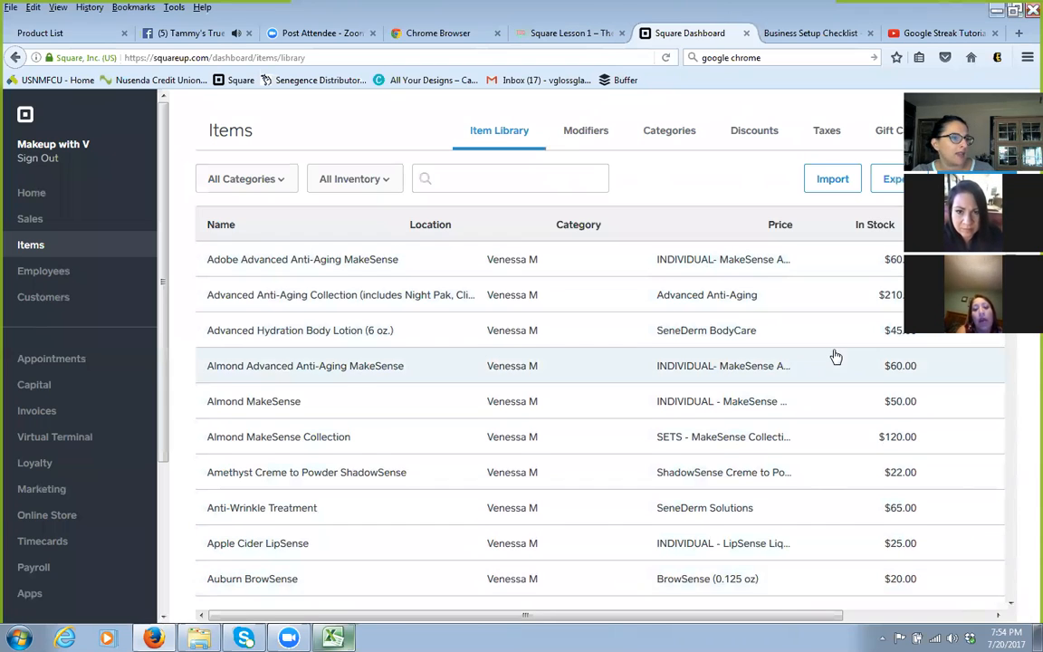
scroll(833, 354, "down", 1)
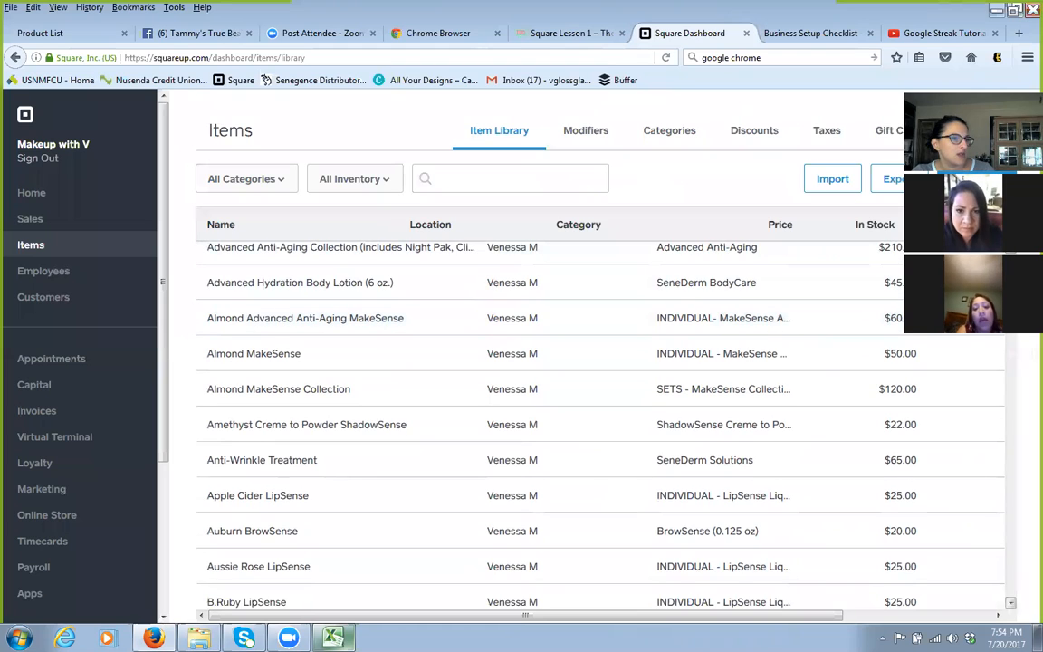
scroll(599, 423, "down", 7)
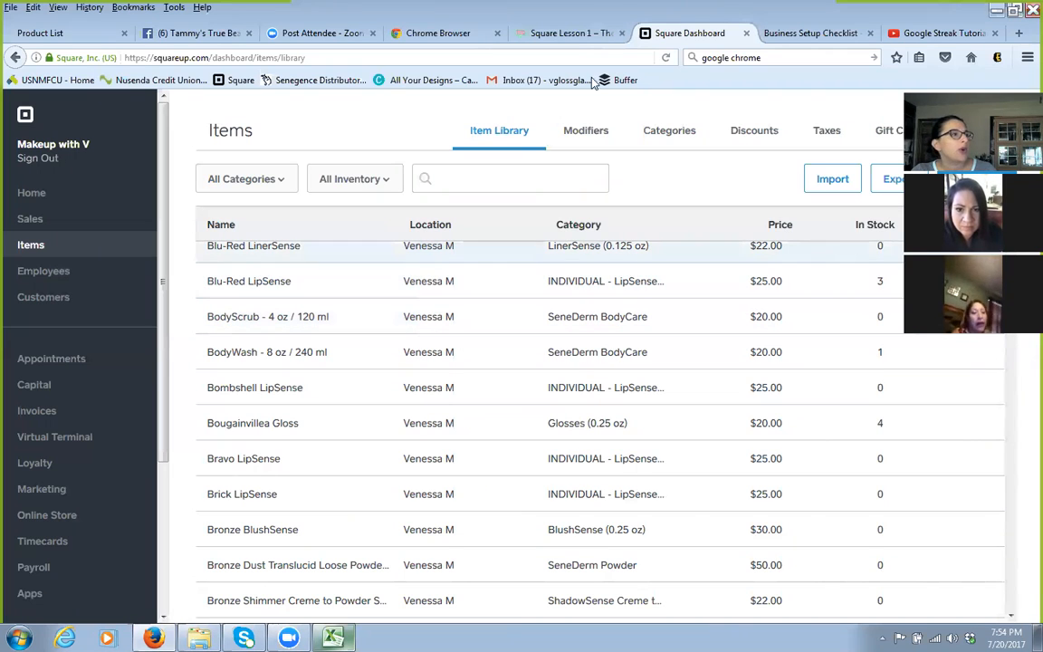
Switch to the inventory sheet in Excel, check the stock alert cells for Aussie Rose LipSense, and widen column K slightly.
left_click(334, 636)
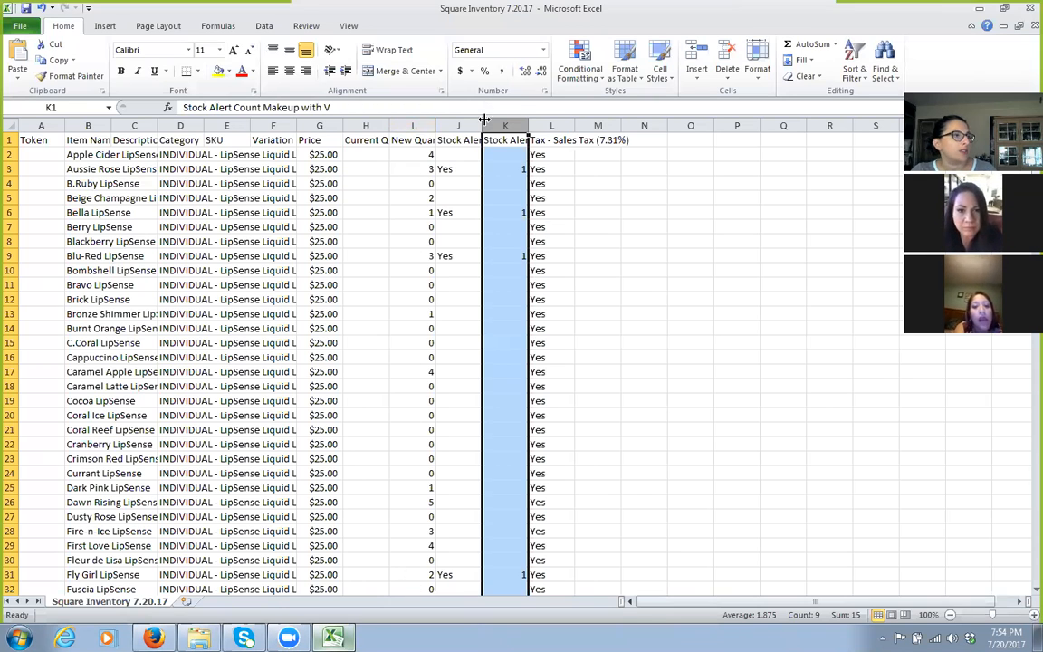
left_click(461, 171)
left_click(504, 168)
left_click_drag(526, 128, 549, 128)
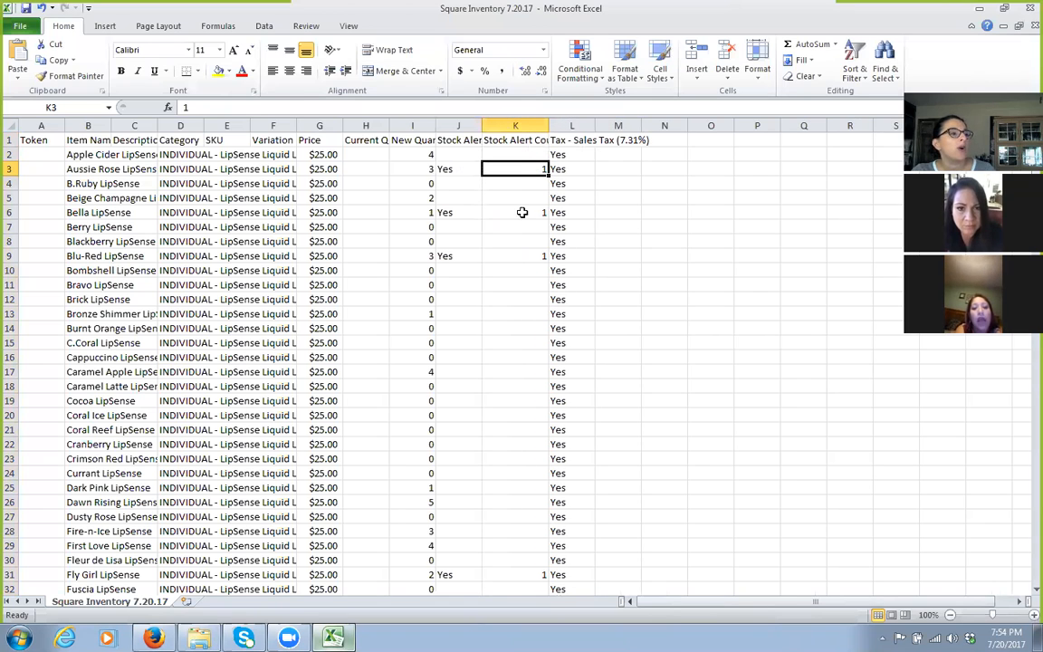
Examine the stock alert entries in columns J and K, comparing Aussie Rose LipSense in row 3 with Apple Cider LipSense in row 2.
scroll(516, 227, "down", 3)
scroll(516, 228, "up", 3)
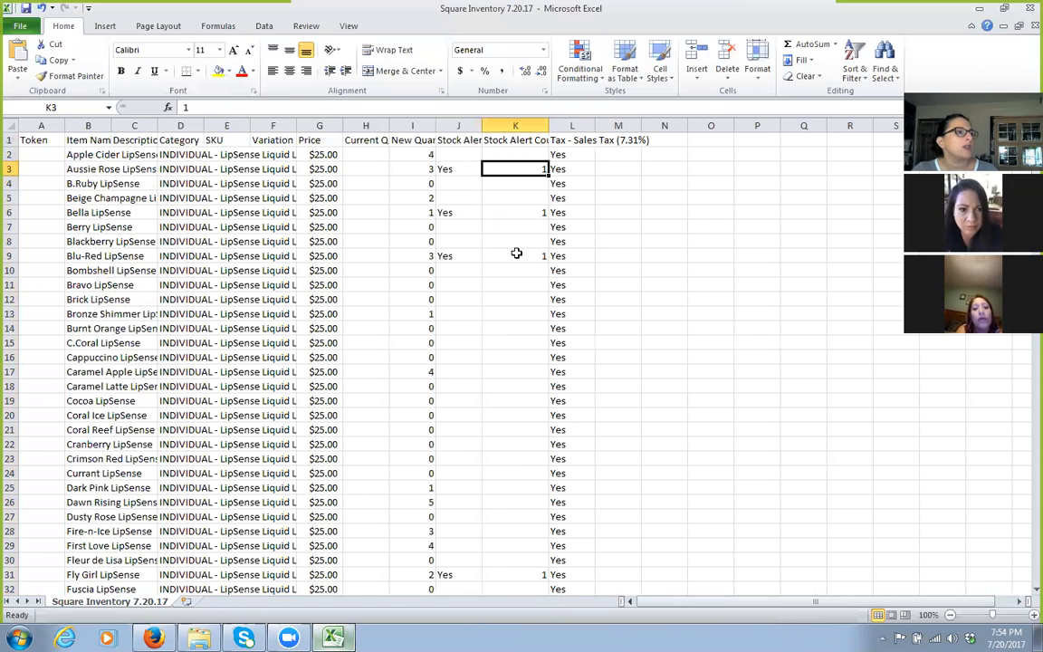
left_click(470, 168)
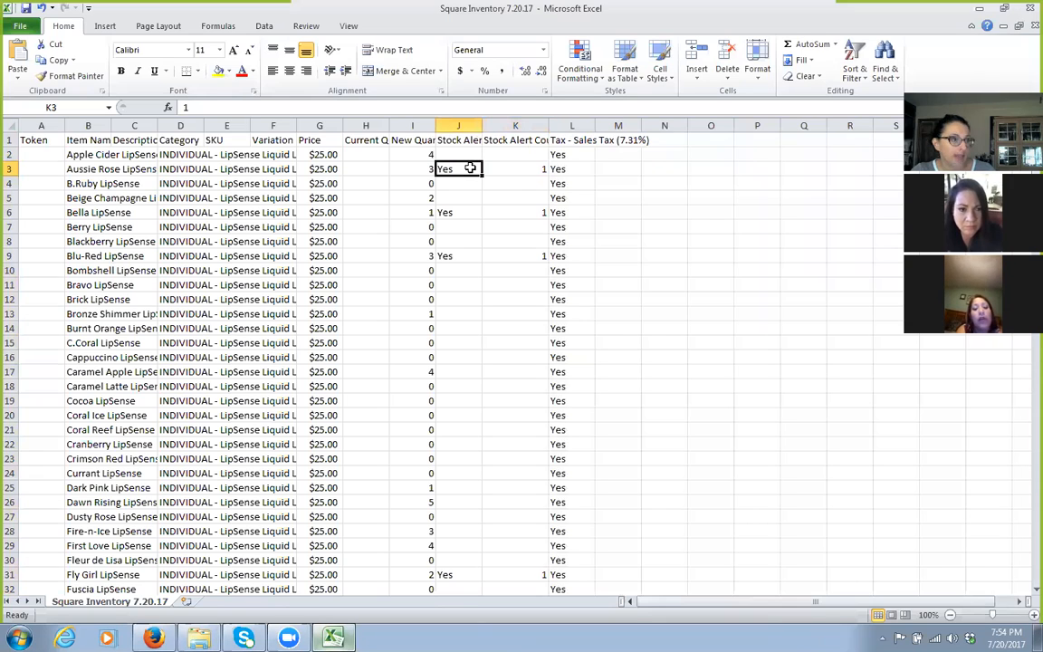
left_click(464, 155)
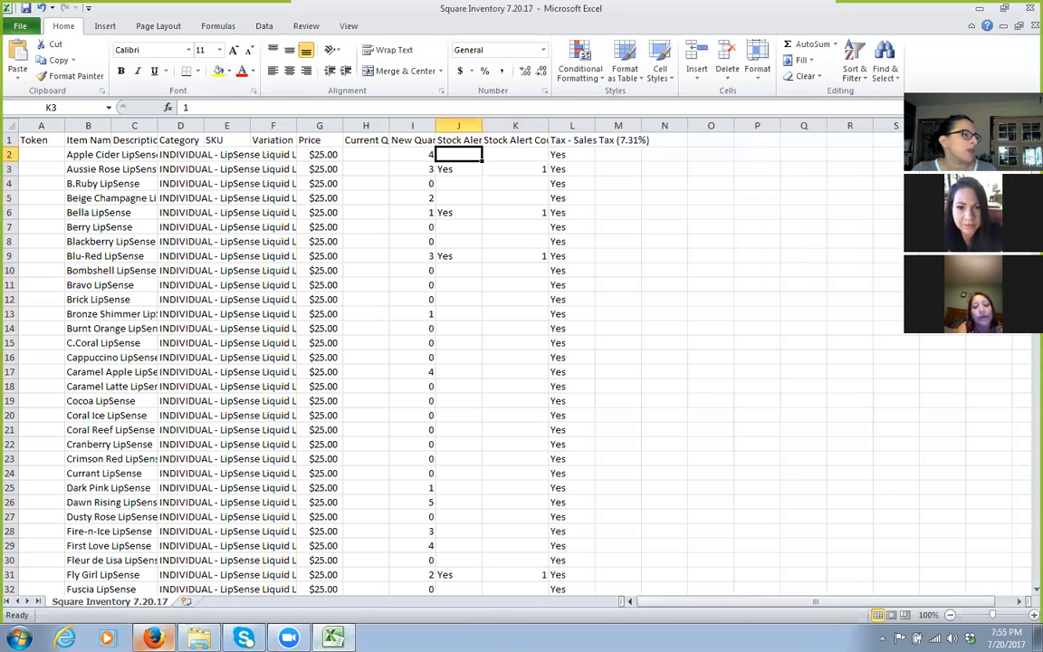
Switch to the Square Dashboard in Firefox and check the Item Library's stock filtered by INDIVIDUAL - LipSense Liquid Lip Colors (0.25 oz).
left_click(147, 638)
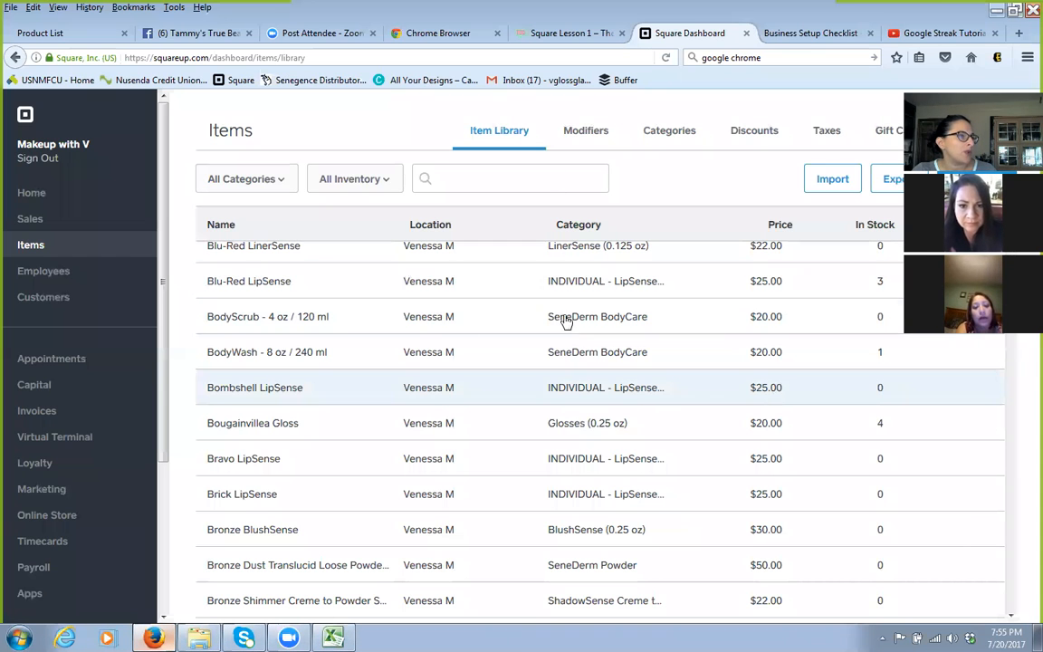
left_click(269, 179)
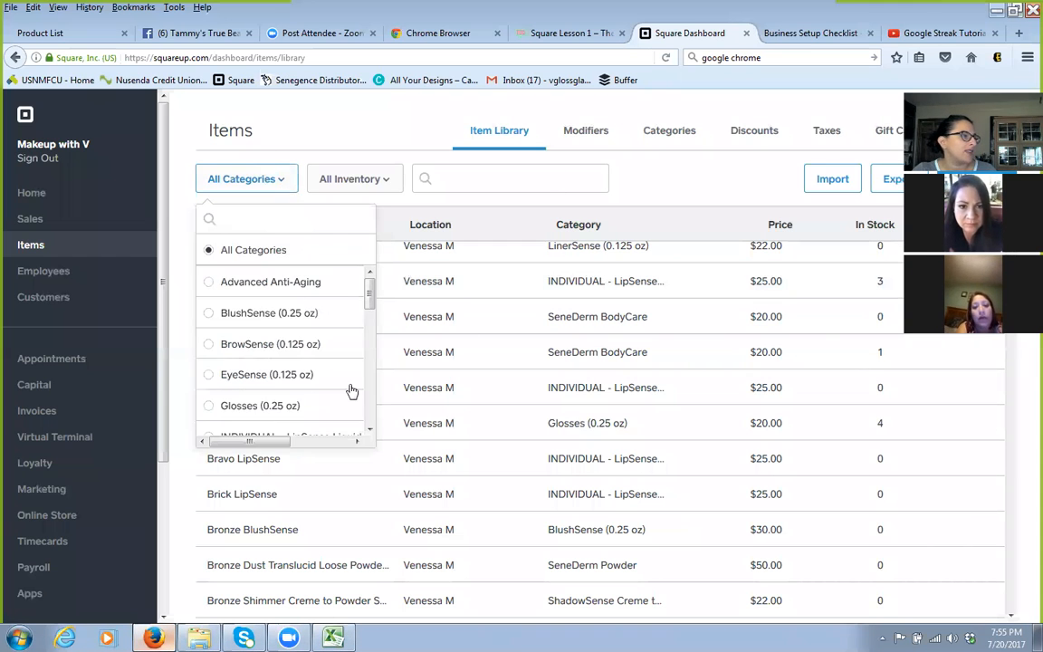
left_click_drag(369, 301, 367, 326)
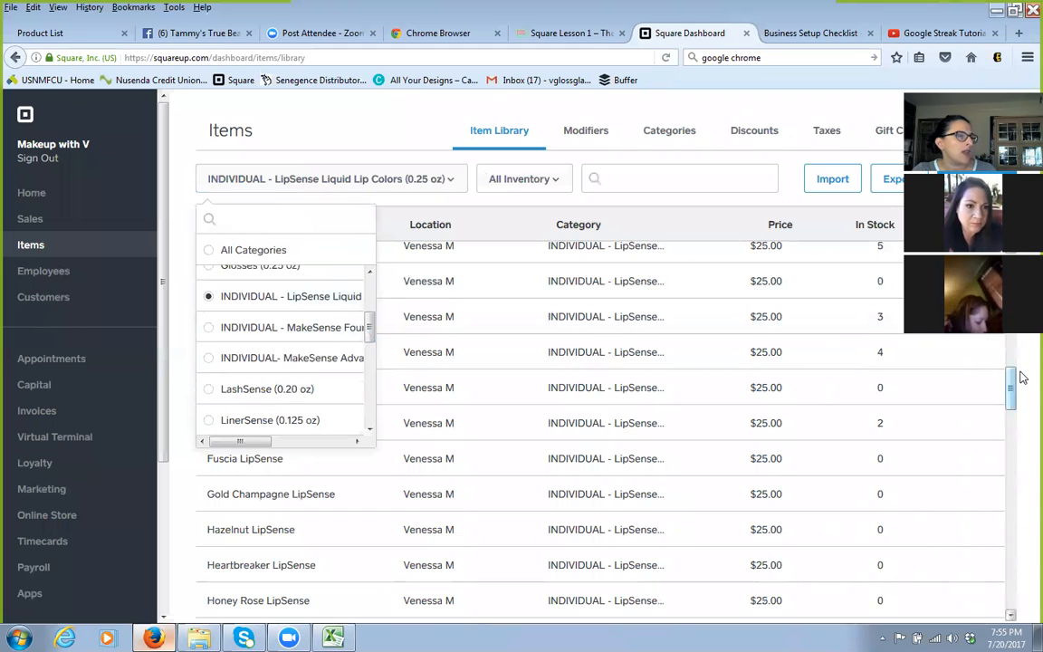
left_click_drag(1012, 398, 1011, 288)
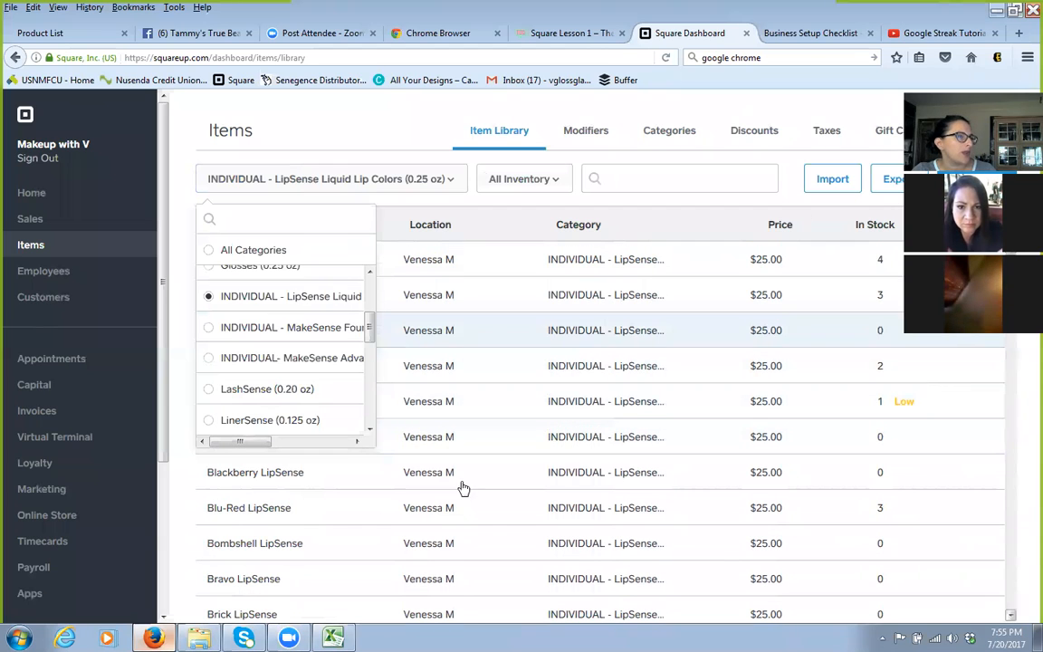
left_click(47, 514)
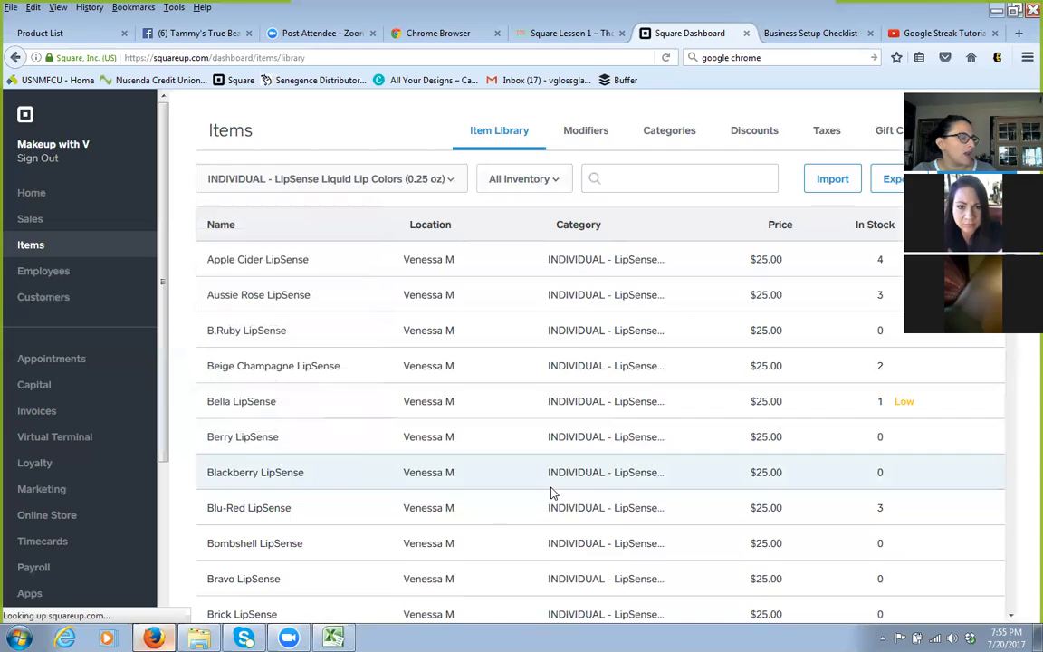
left_click(14, 57)
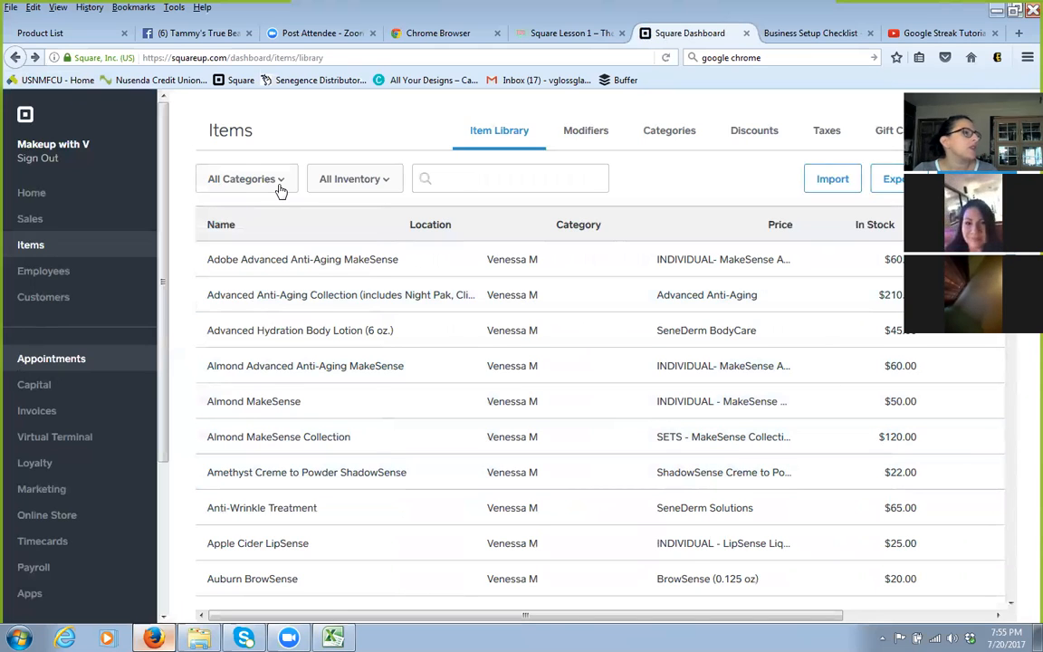
View the Item Library's Low Stock Alert items, switch the filter to Out of Stock Alert, and look through the category choices.
left_click(280, 184)
left_click(352, 181)
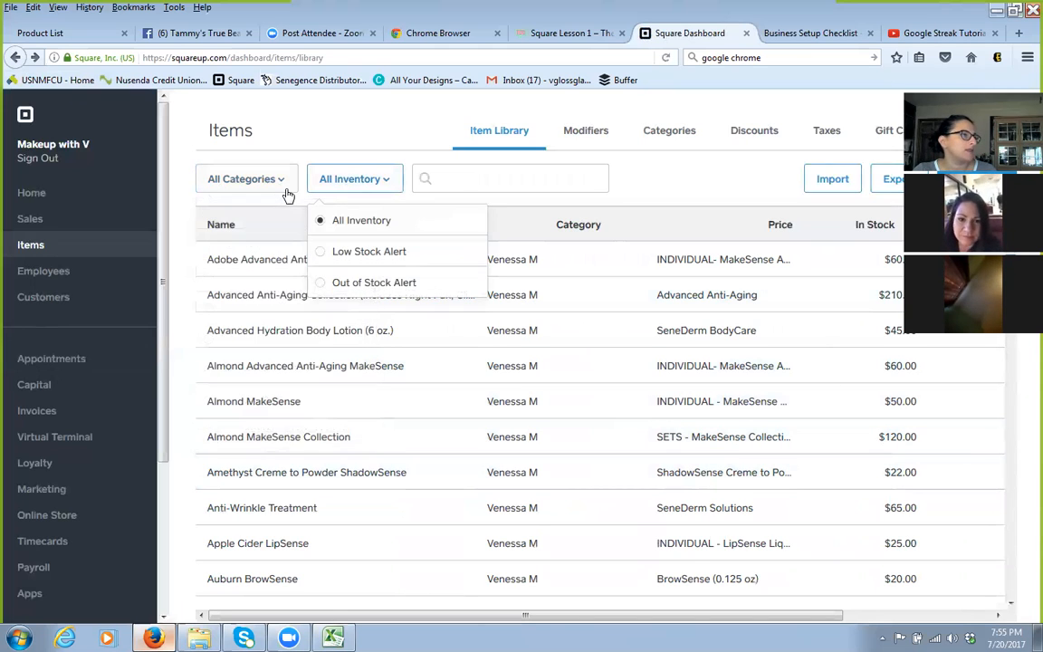
left_click(360, 254)
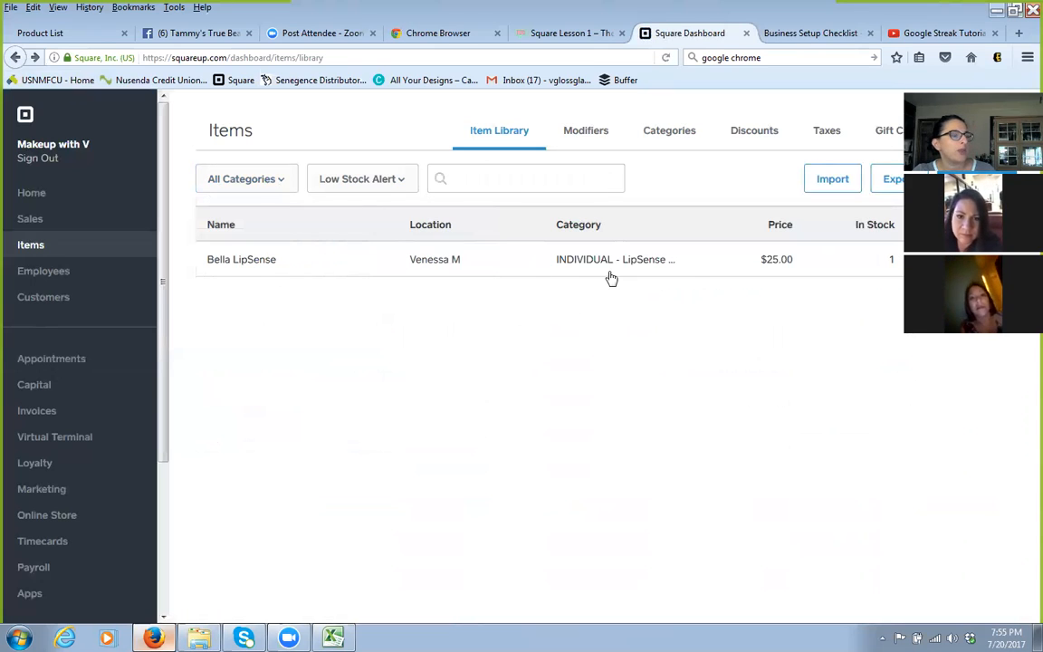
left_click(395, 178)
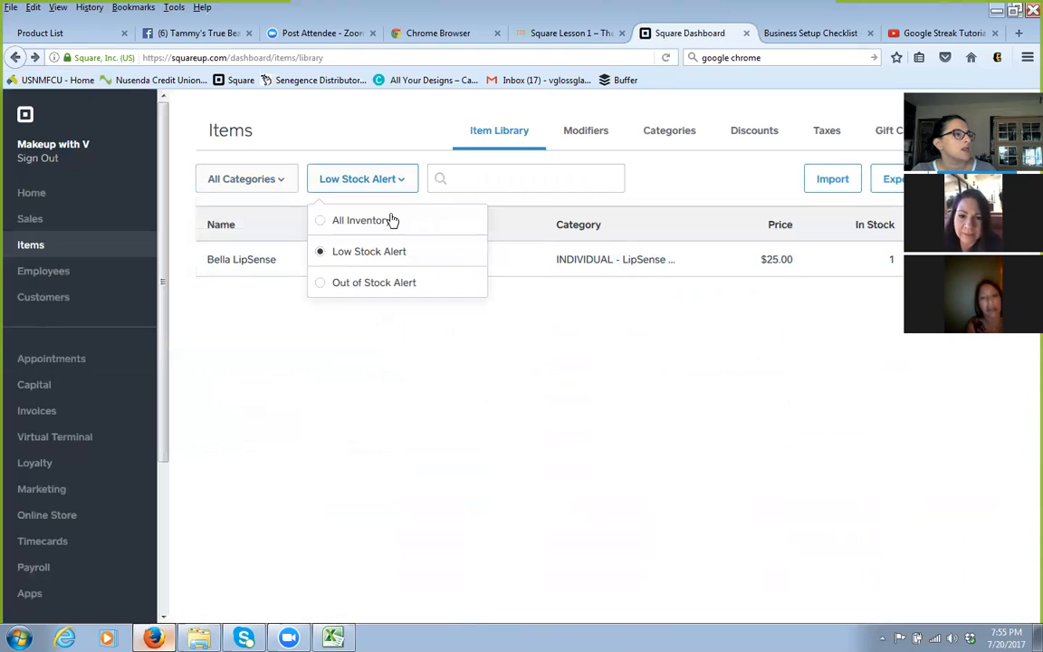
left_click(386, 283)
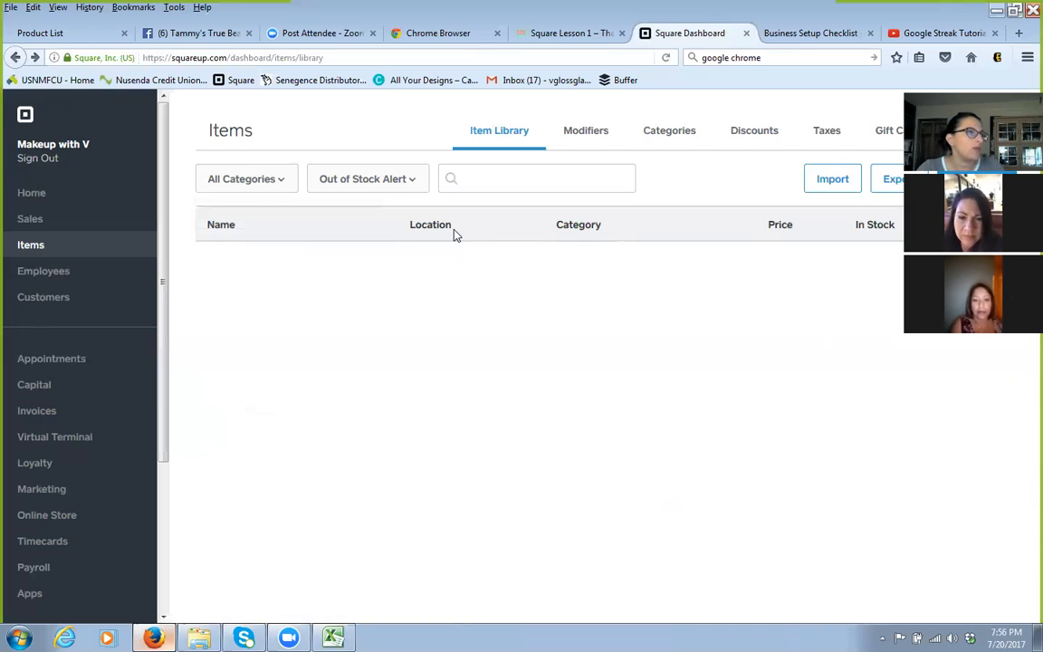
left_click(253, 187)
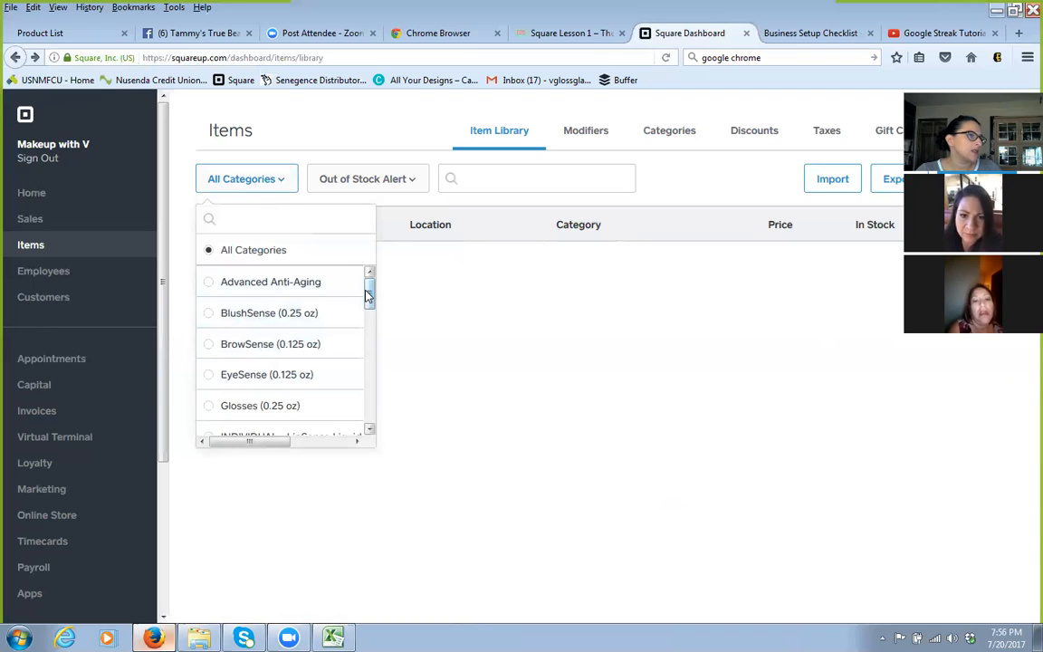
left_click_drag(369, 291, 365, 321)
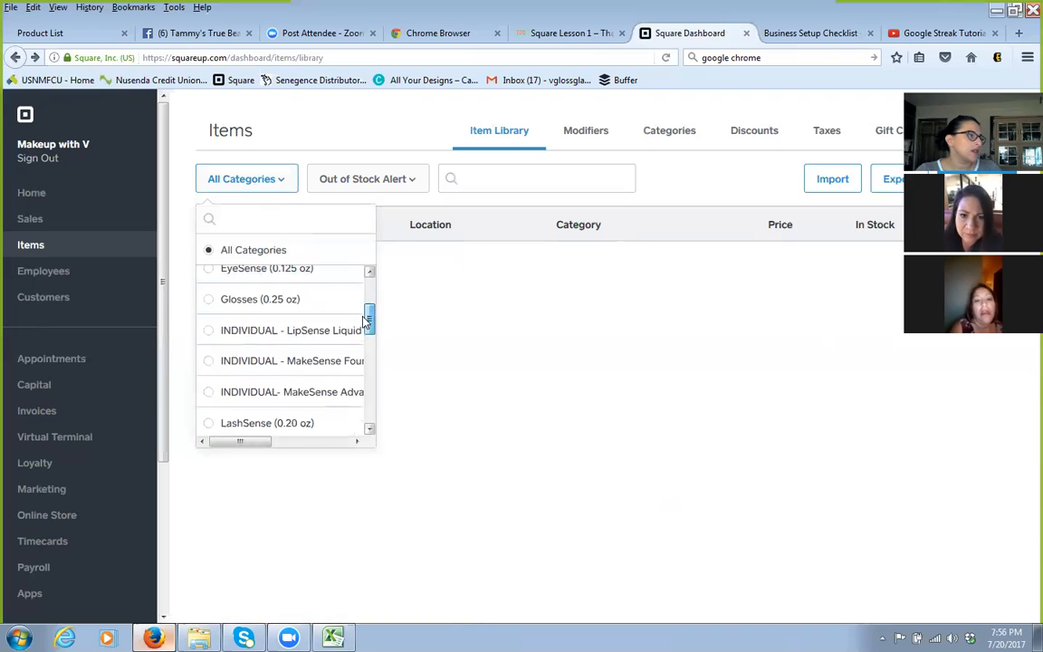
Start creating a new item and name it Dimond Gloss.
left_click(465, 340)
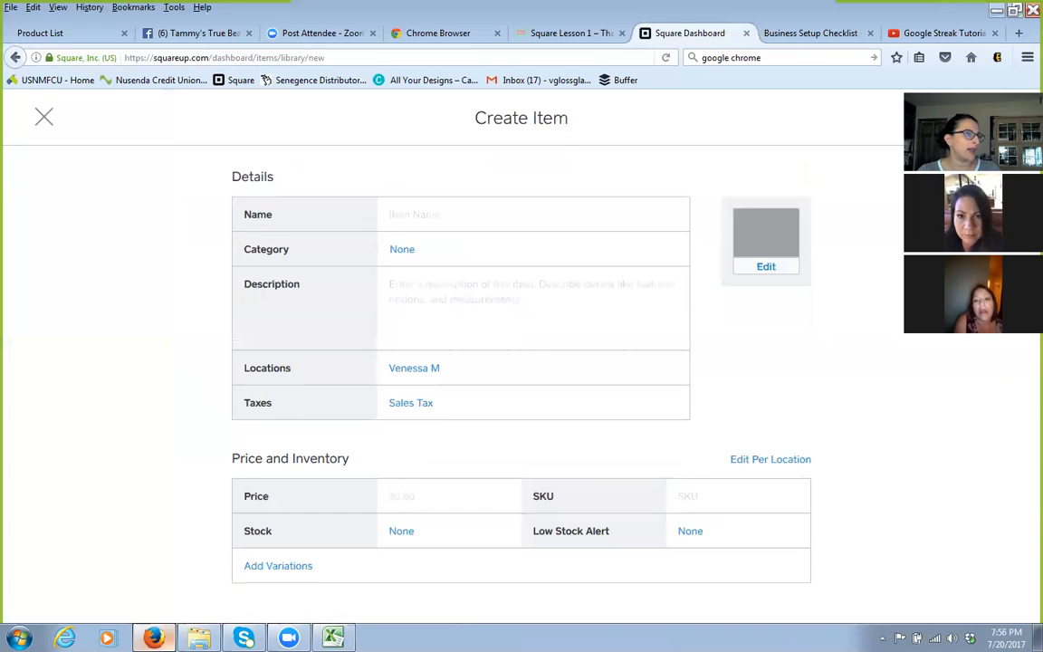
left_click(428, 211)
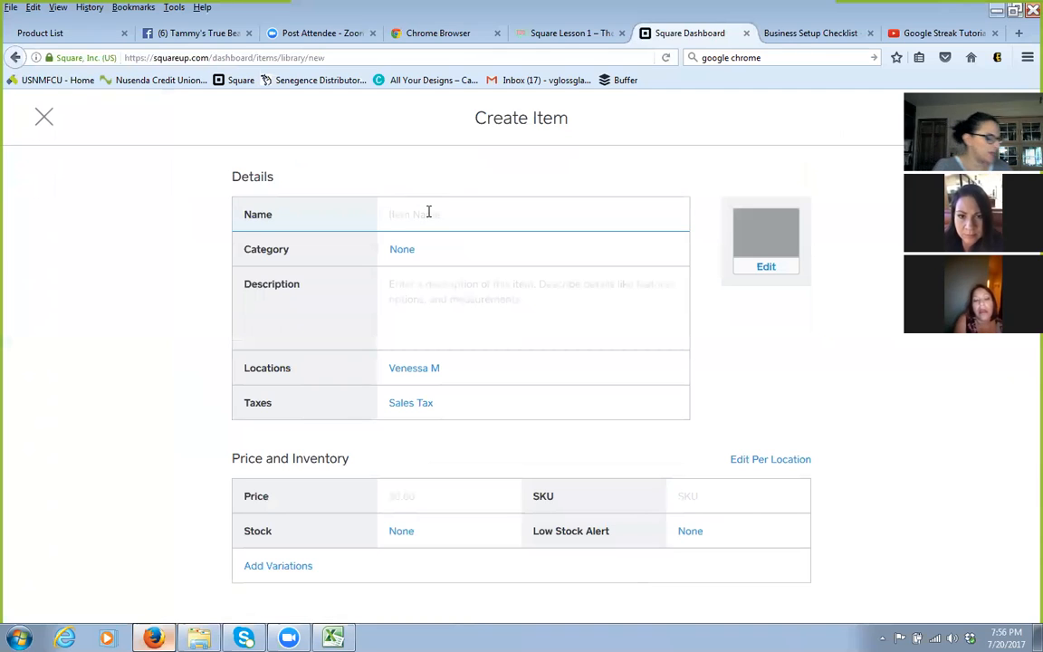
type("Dimond")
key("BackSpace")
key("BackSpace")
key("BackSpace")
type("ond")
key("BackSpace")
type("d")
type(" Gi")
type("i")
type("oss")
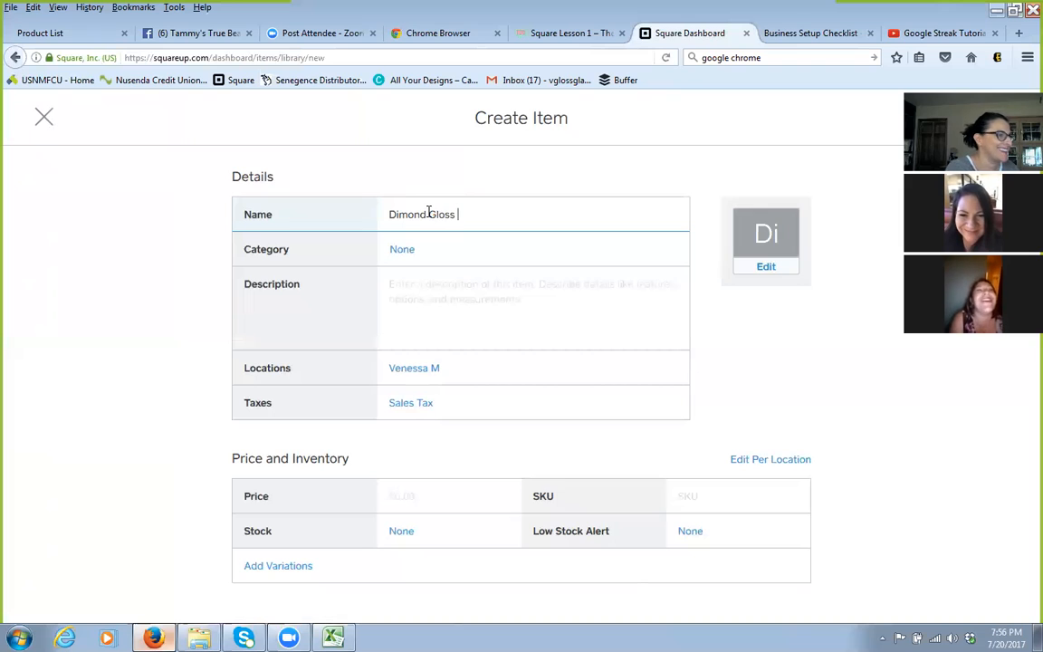
Assign the new gloss item to the Glosses (0.25 oz) category and set its price to 25.00.
left_click(426, 253)
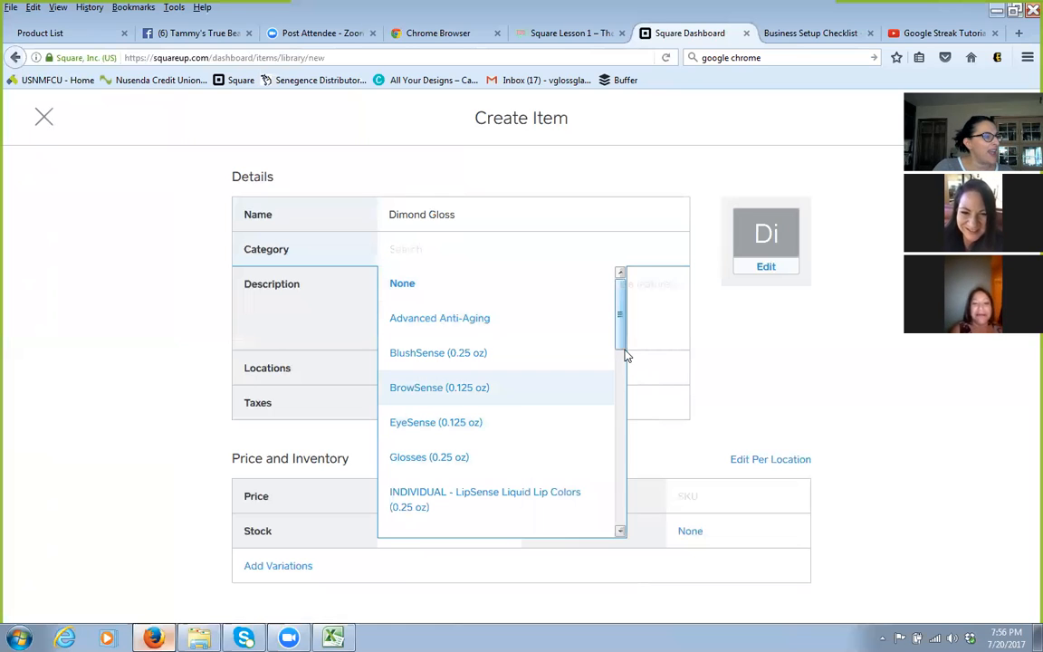
scroll(621, 367, "down", 1)
mouse_move(620, 367)
left_mouse_down()
mouse_move(615, 529)
mouse_move(615, 384)
left_mouse_up()
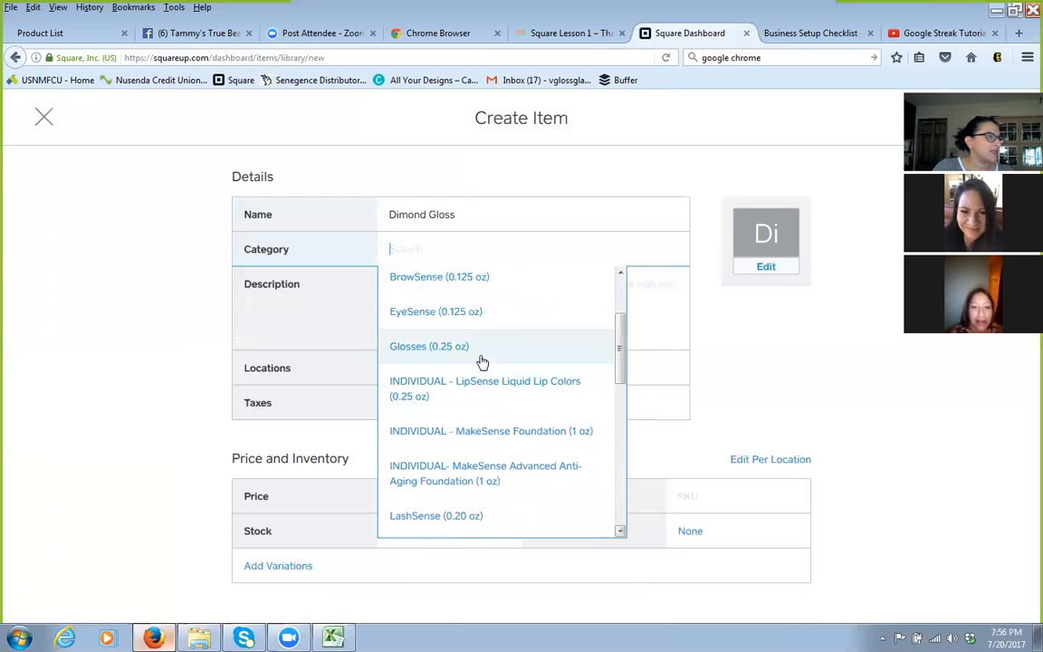
left_click(482, 362)
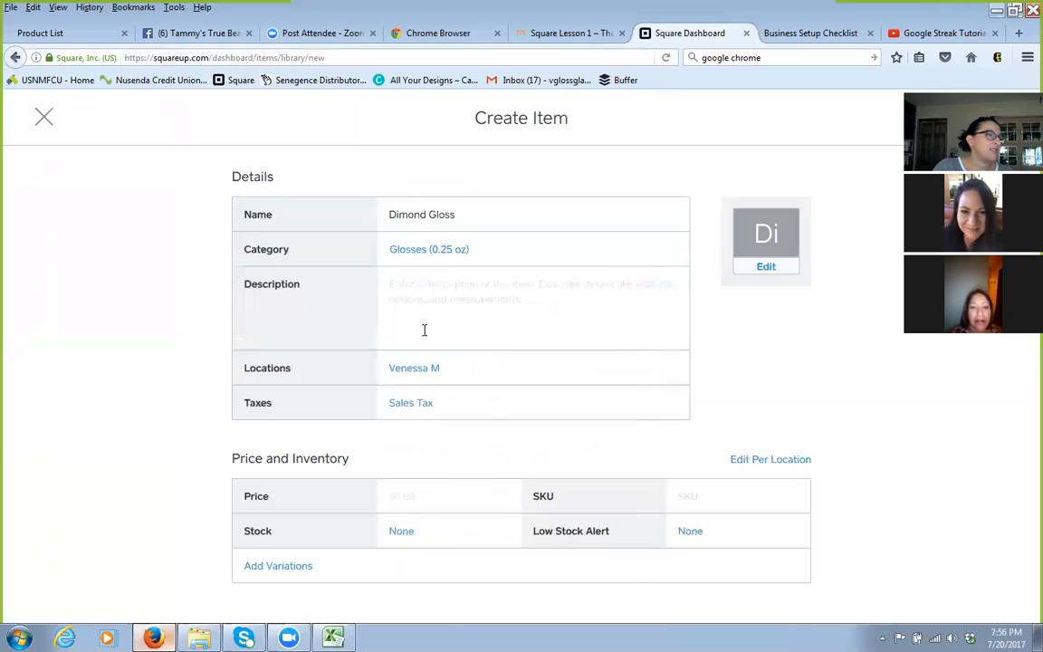
left_click(407, 493)
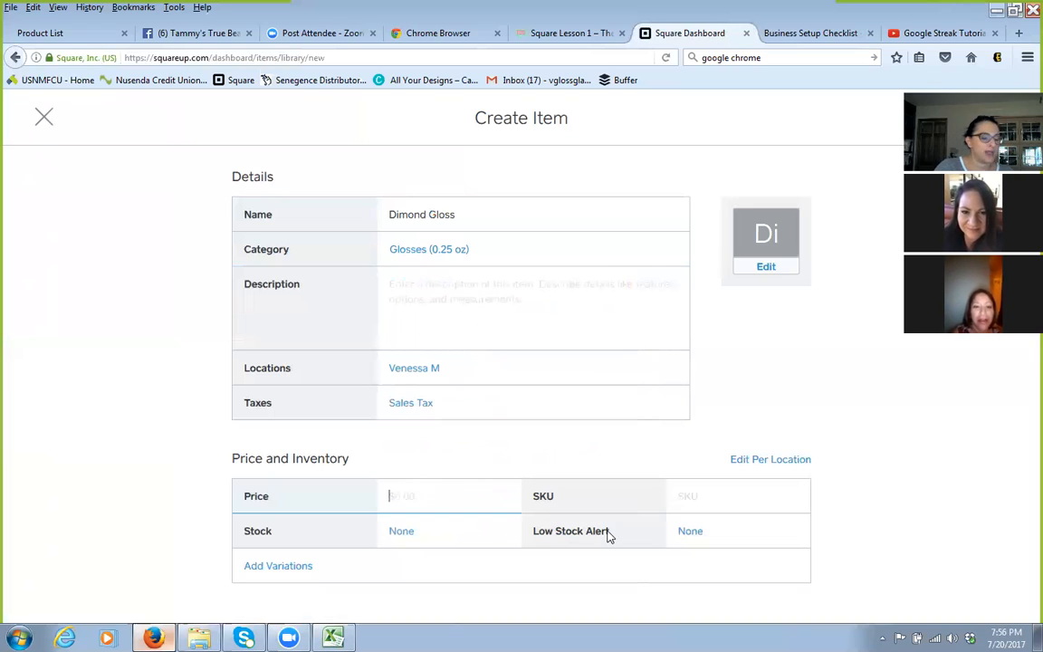
type("25.00")
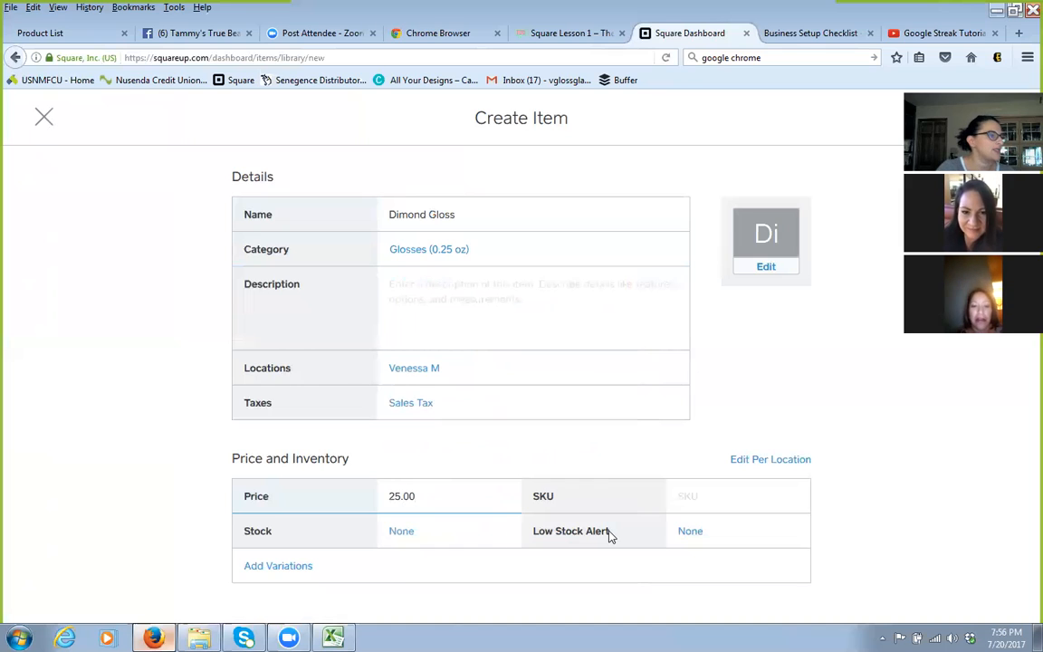
Enable stock tracking for the new gloss item and set its current stock to 1.
left_click(421, 539)
left_click(418, 538)
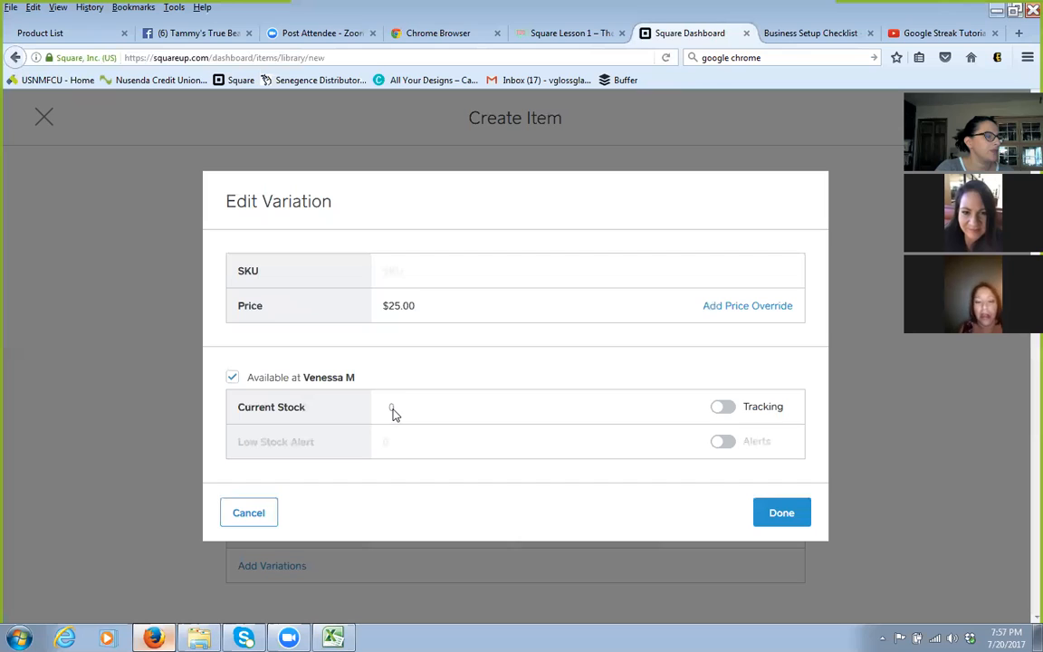
left_click(725, 407)
type("1")
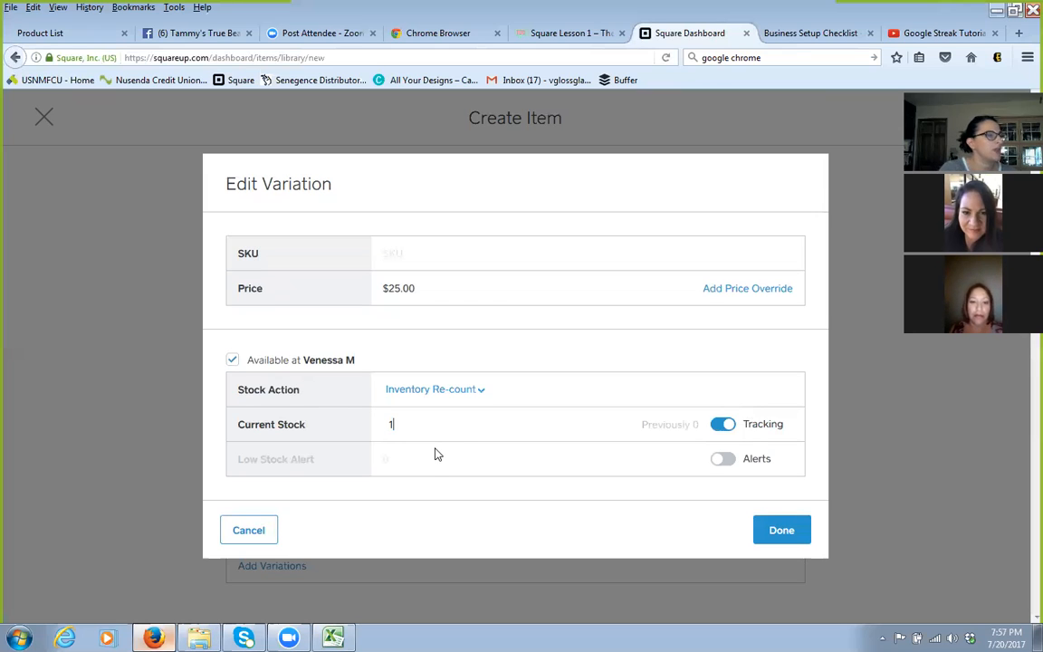
left_click(792, 539)
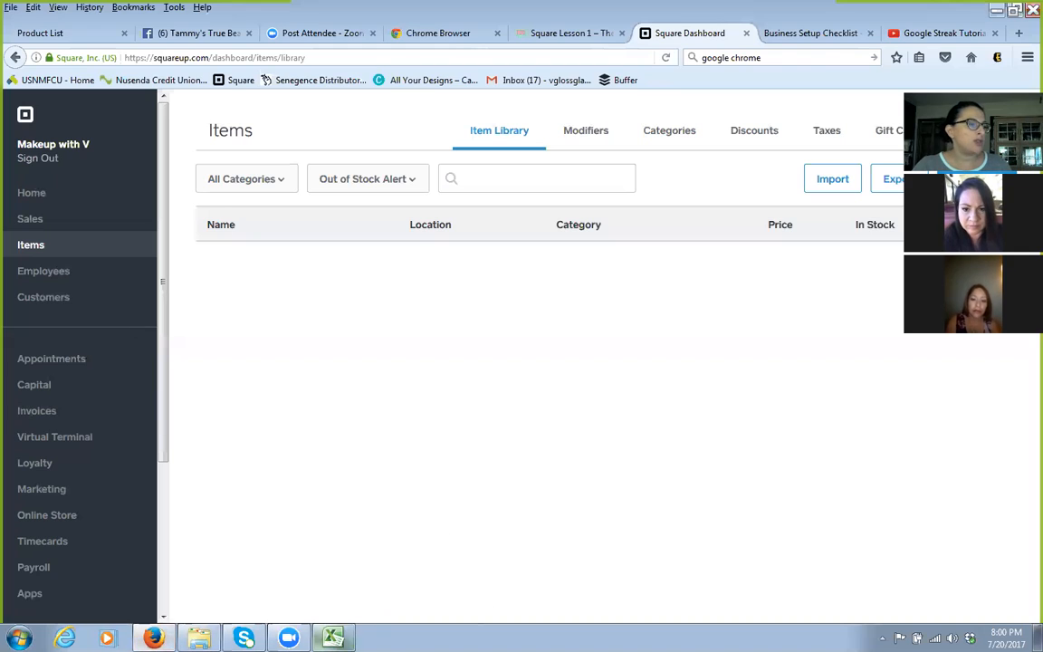
Switch to the Square Inventory 7.20.17 sheet in Excel and examine the quantity and stock alert columns down the product list.
left_click(335, 635)
scroll(388, 356, "down", 9)
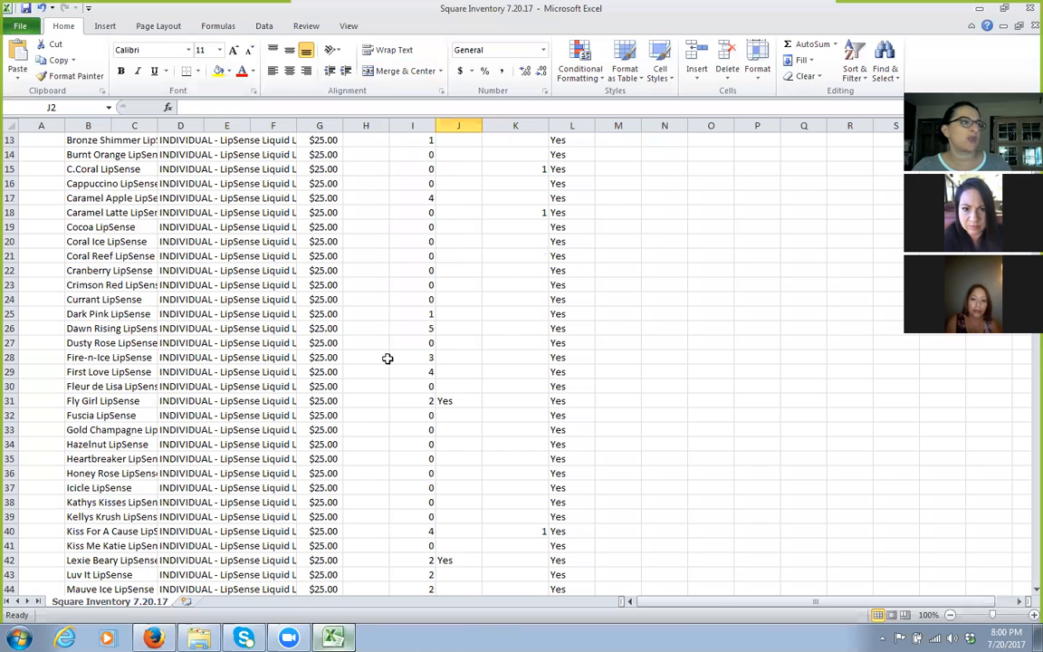
scroll(387, 359, "down", 19)
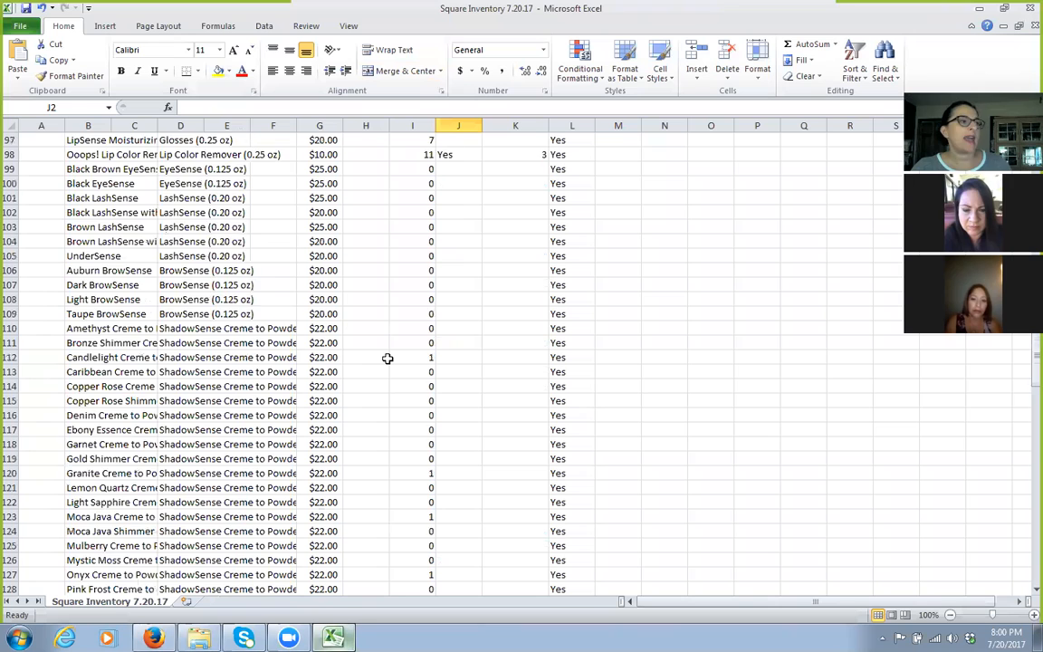
scroll(388, 359, "up", 4)
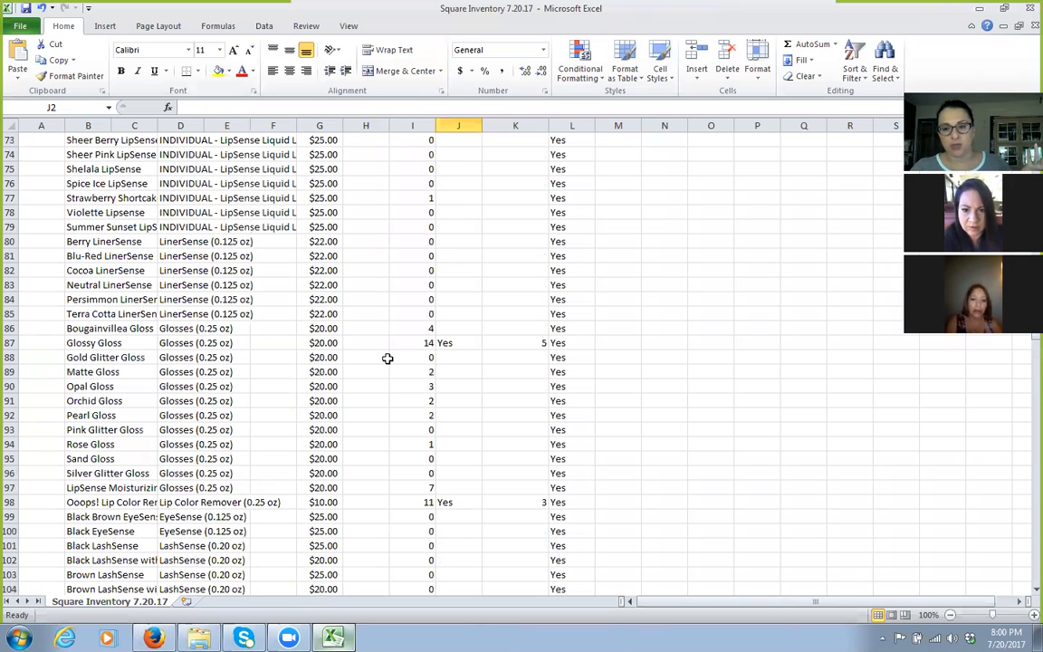
Bring up the Inventory folder window and the Zoom meetings window.
left_click(198, 637)
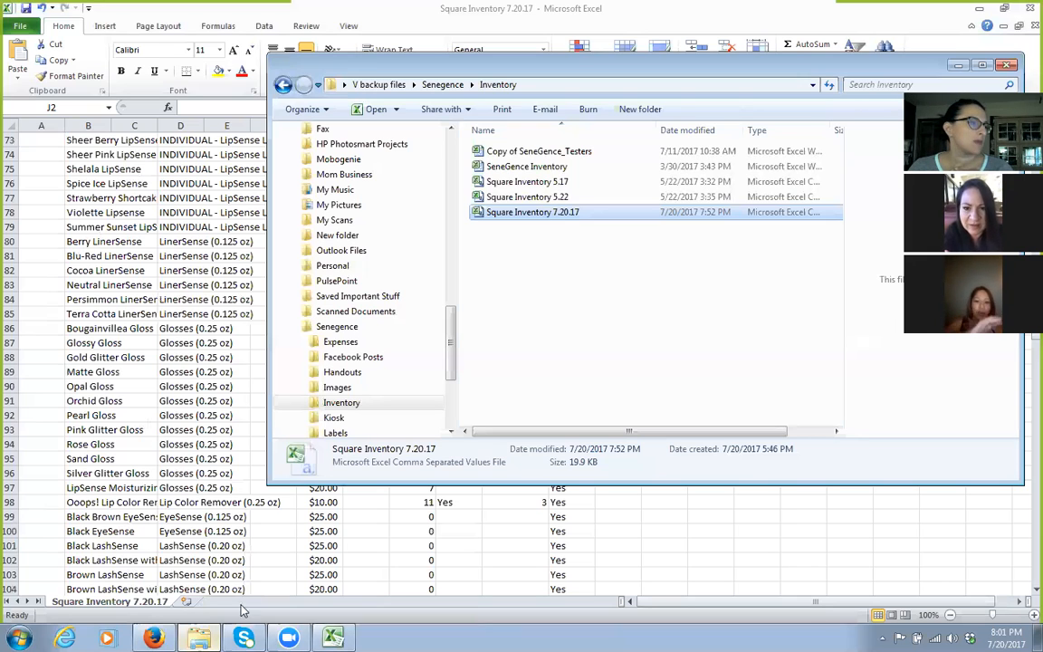
left_click(288, 636)
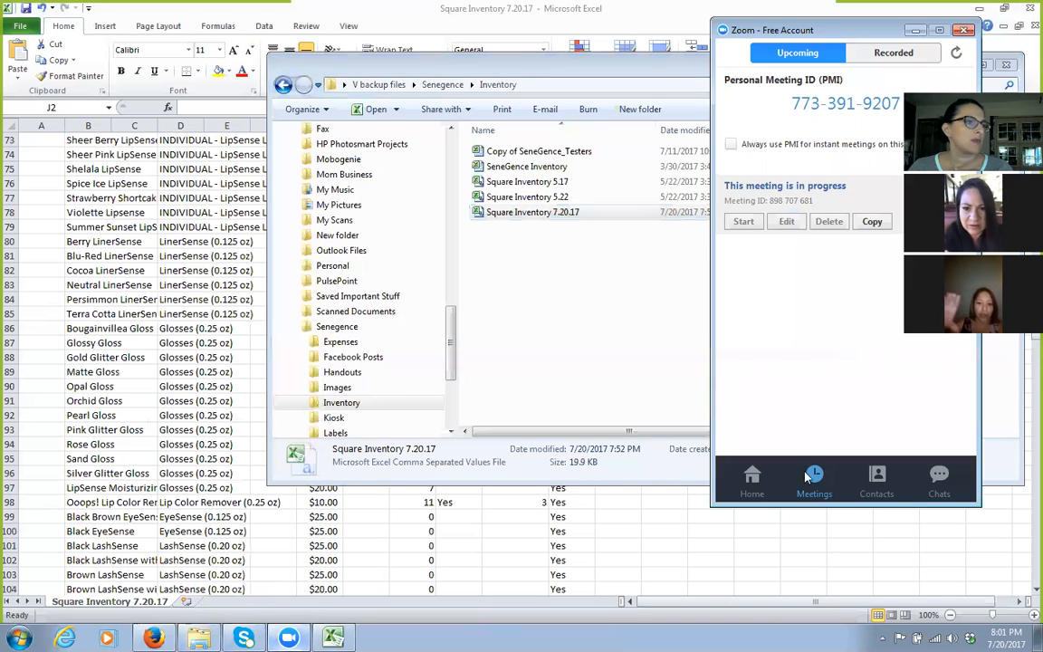